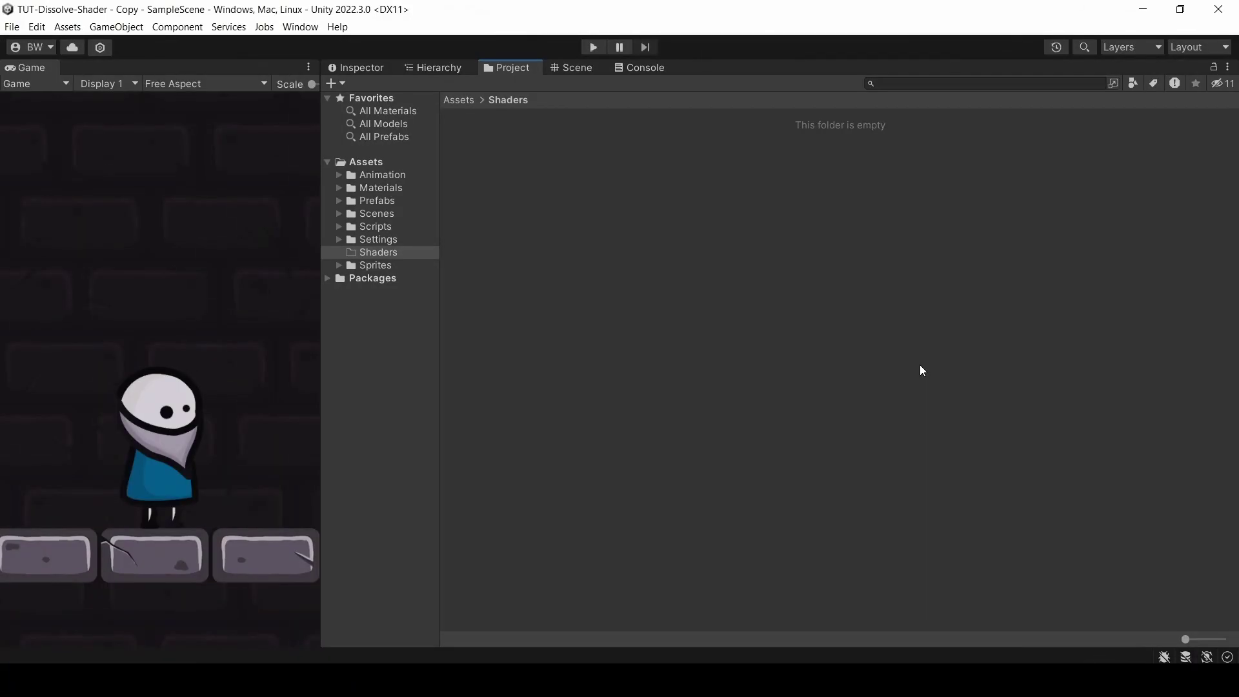
- Create a URP Sprite Lit Shader Graph in the Shaders folder and name it Dissolve
right_click(553, 214)
mouse_move(578, 224)
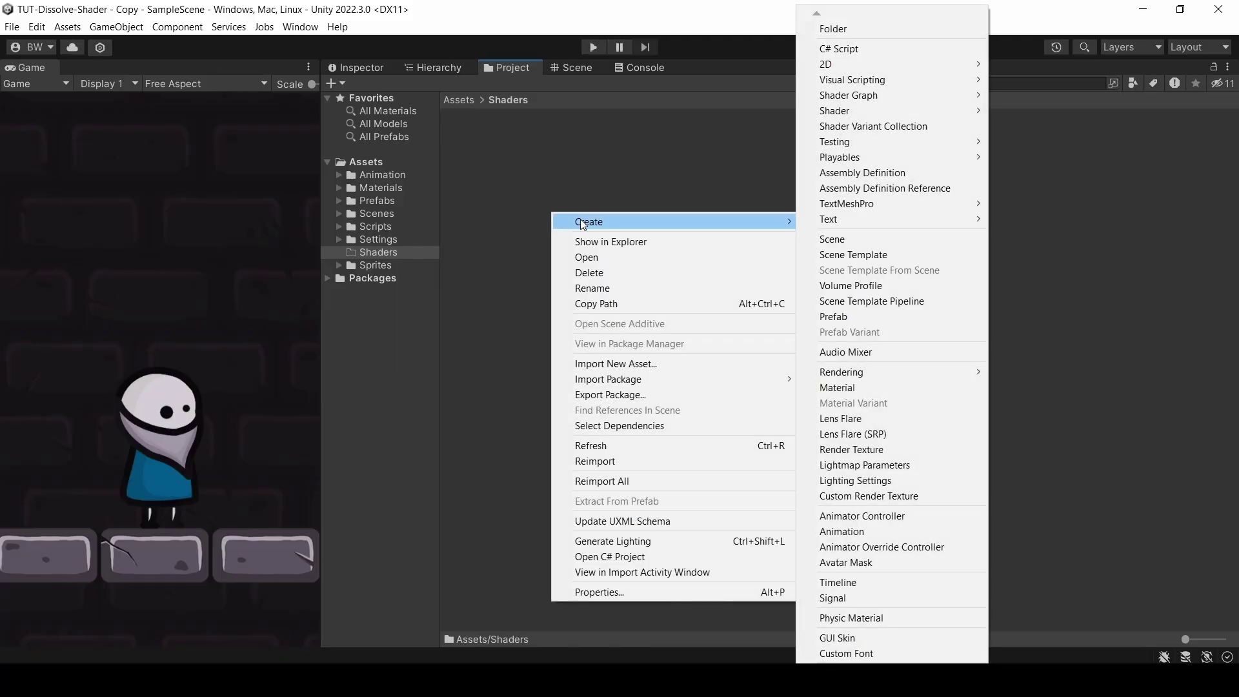
mouse_move(977, 97)
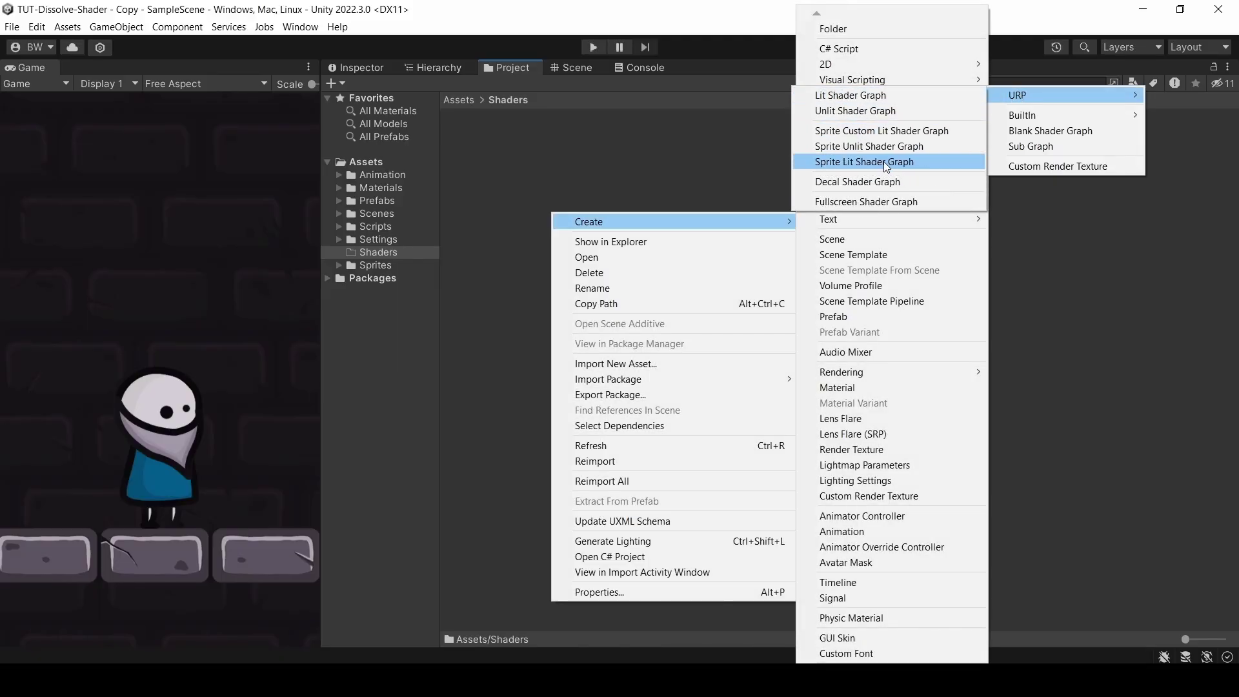
left_click(885, 164)
type("Dissolve")
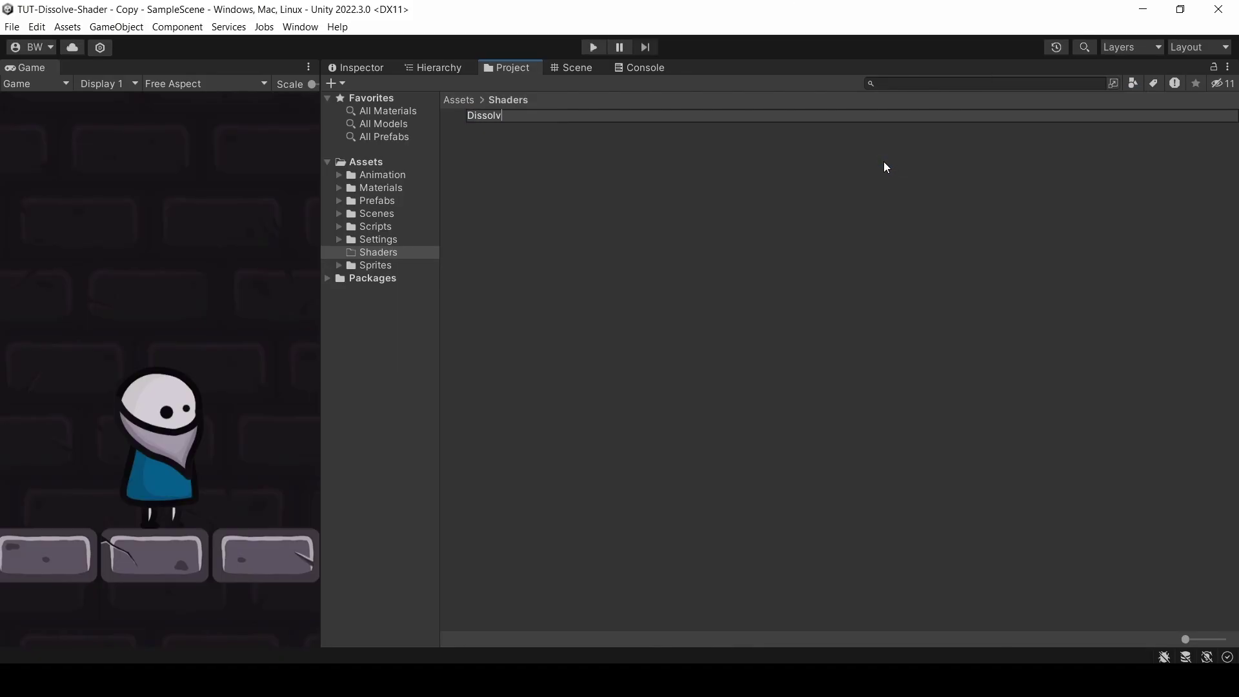
key("Return")
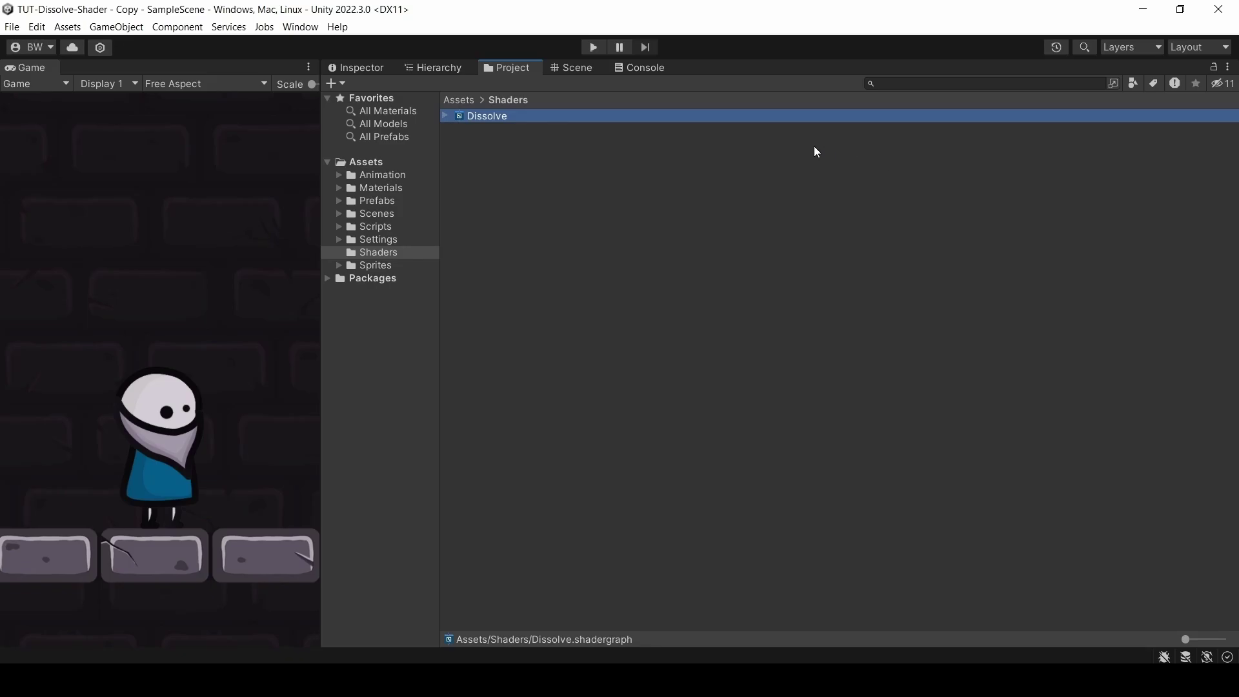
- Create a material from the Dissolve shader graph named DissolveMAT
right_click(475, 117)
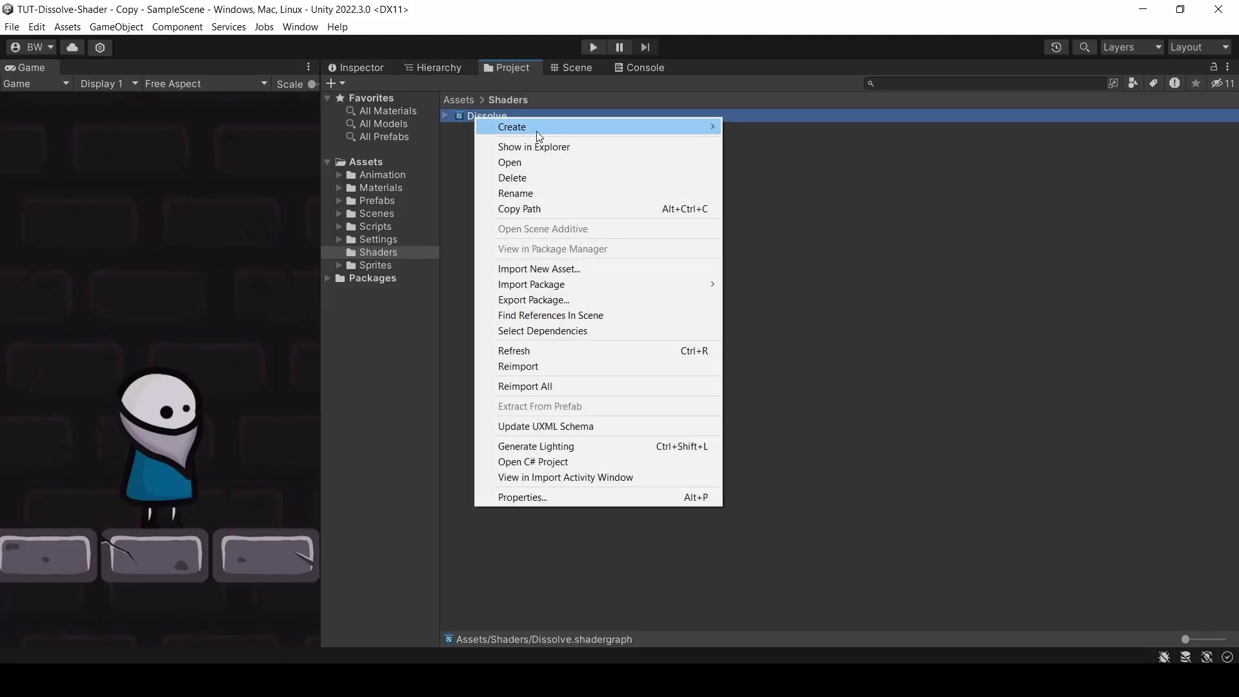
mouse_move(537, 131)
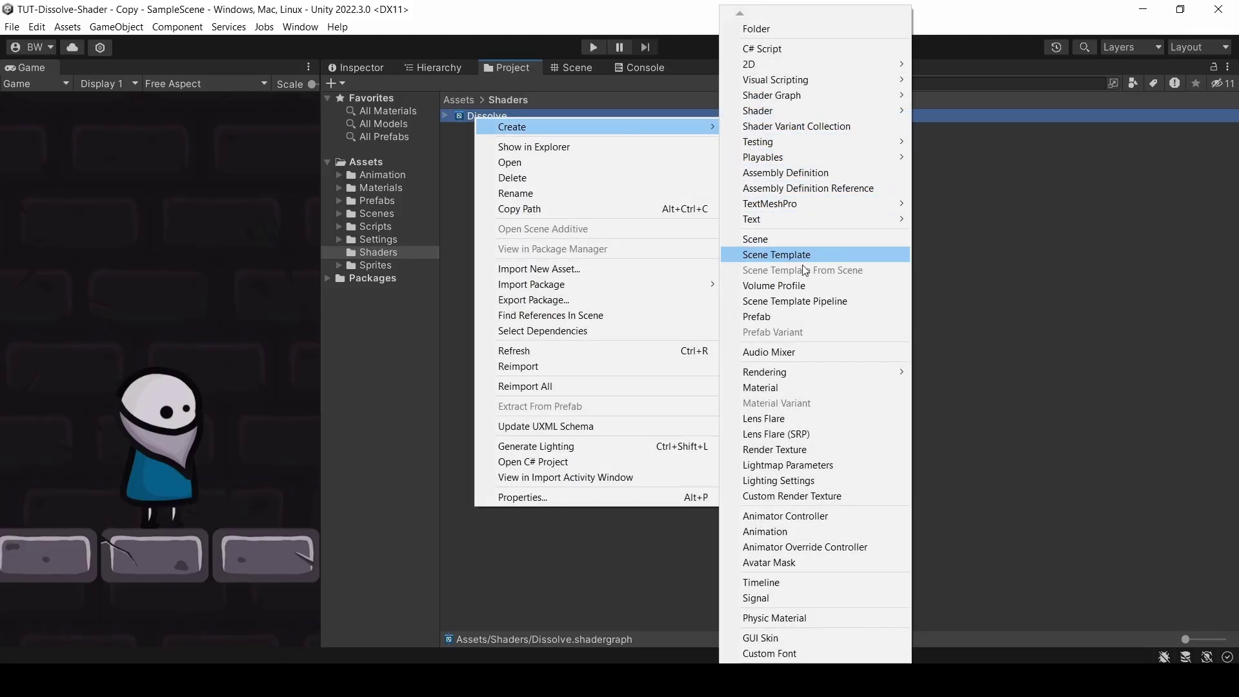
left_click(767, 386)
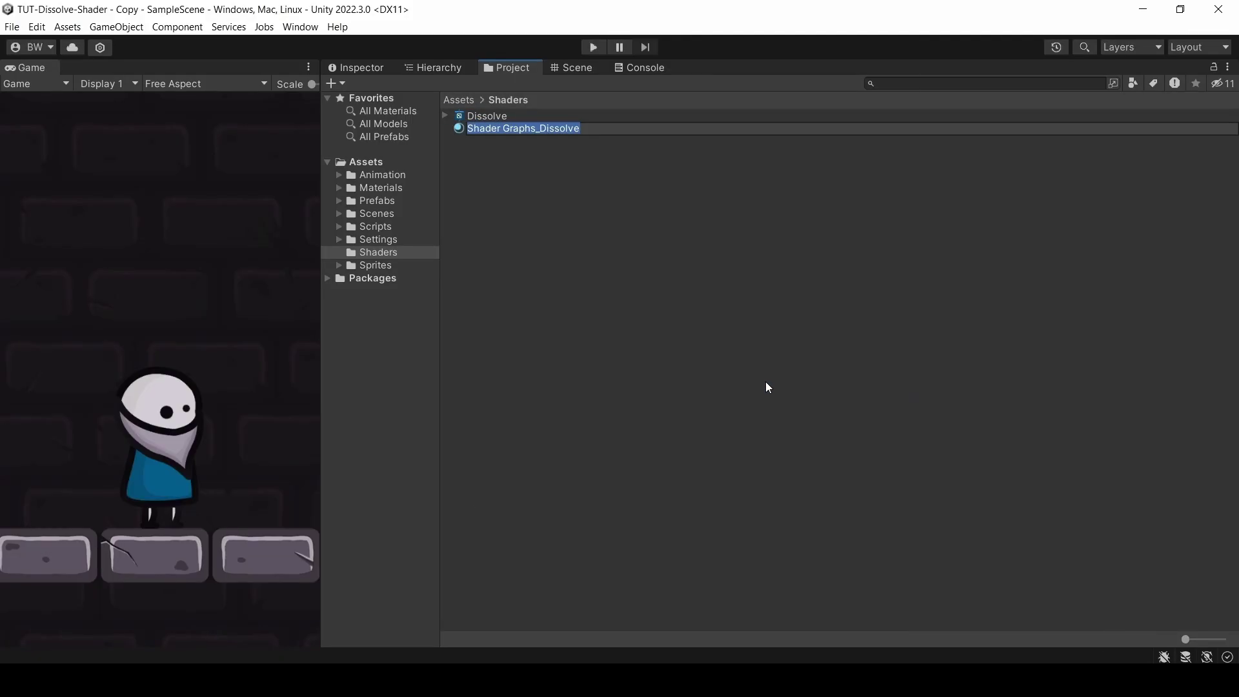
type("Dissolve")
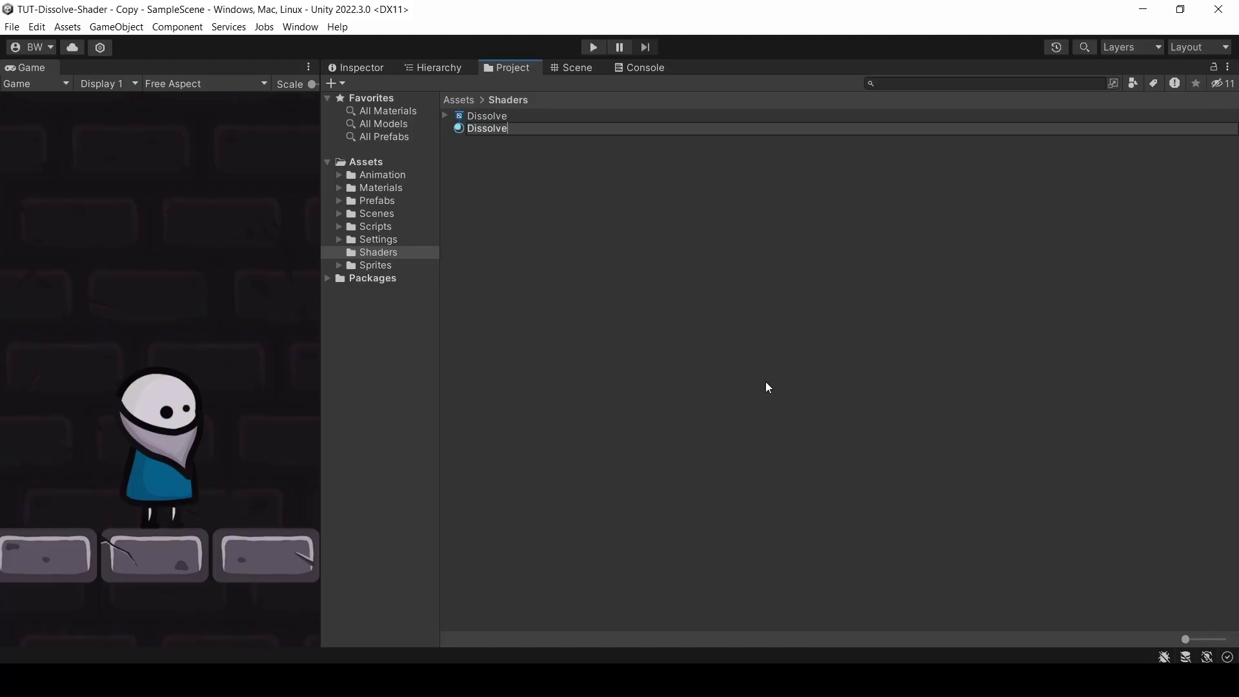
type("MAT")
key("Return")
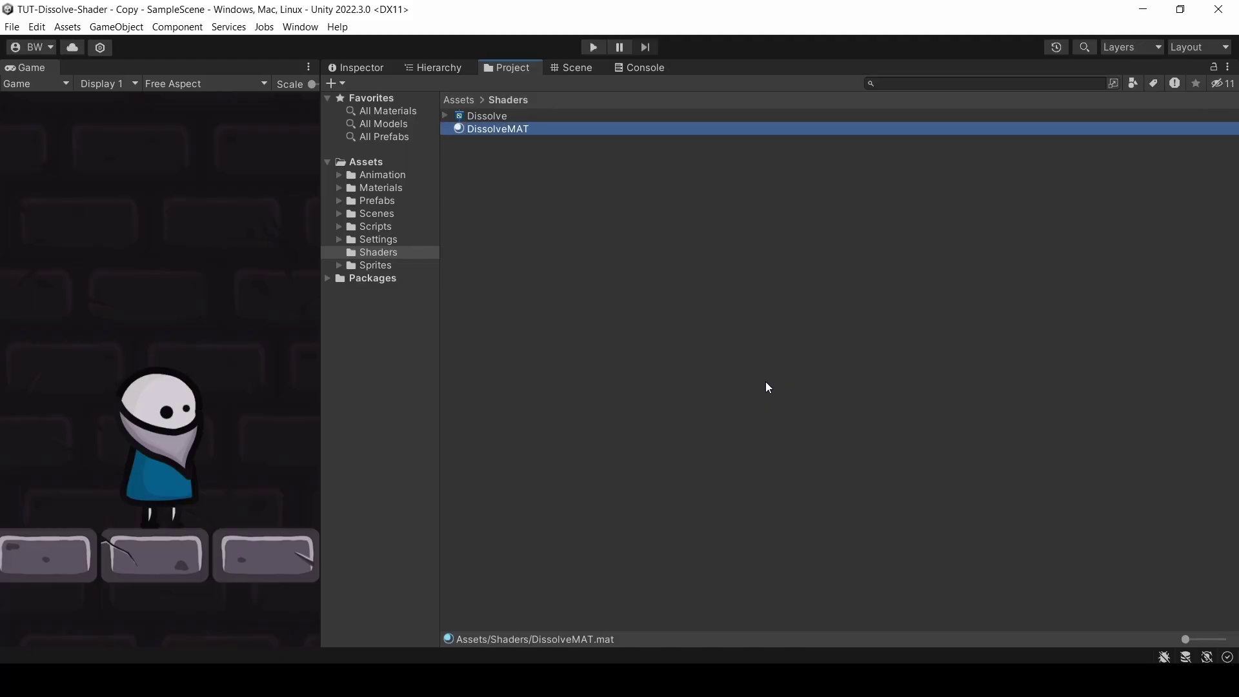
- Assign DissolveMAT as the Sprite Renderer material of Body, Head, Right Leg and Left Leg
left_click(437, 66)
left_click(436, 240)
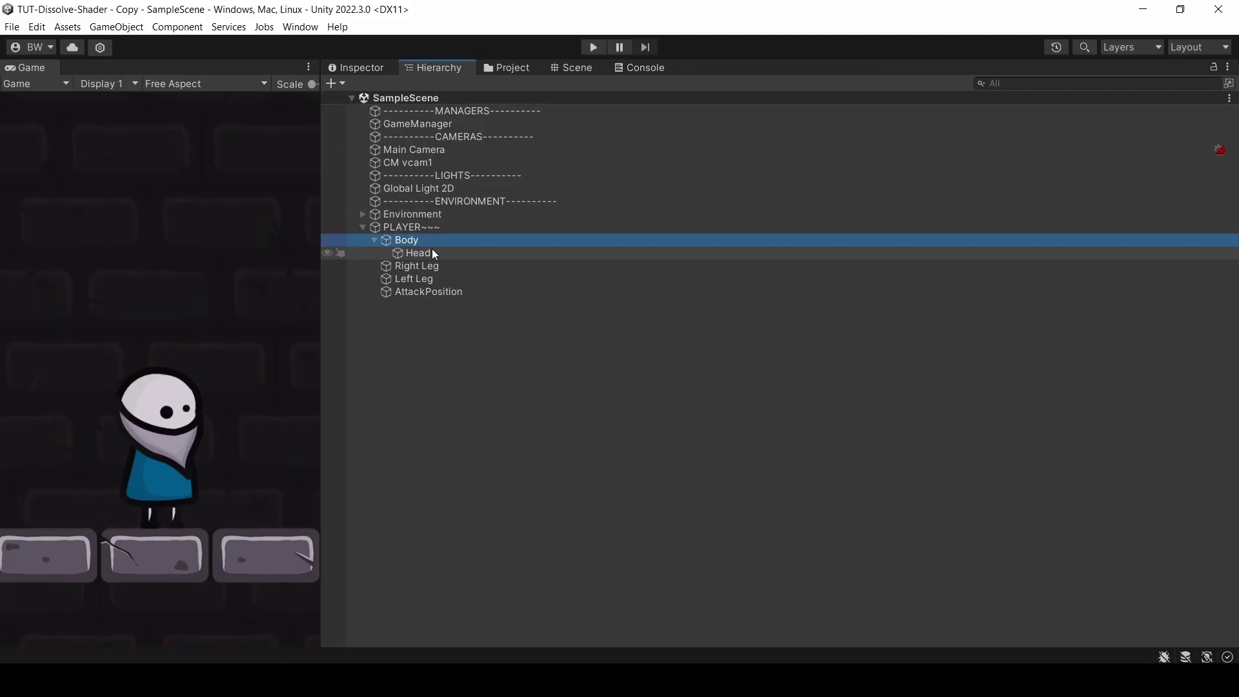
left_click(432, 252, "ctrl")
left_click(435, 266, "ctrl")
left_click(435, 277, "ctrl")
left_click(358, 67)
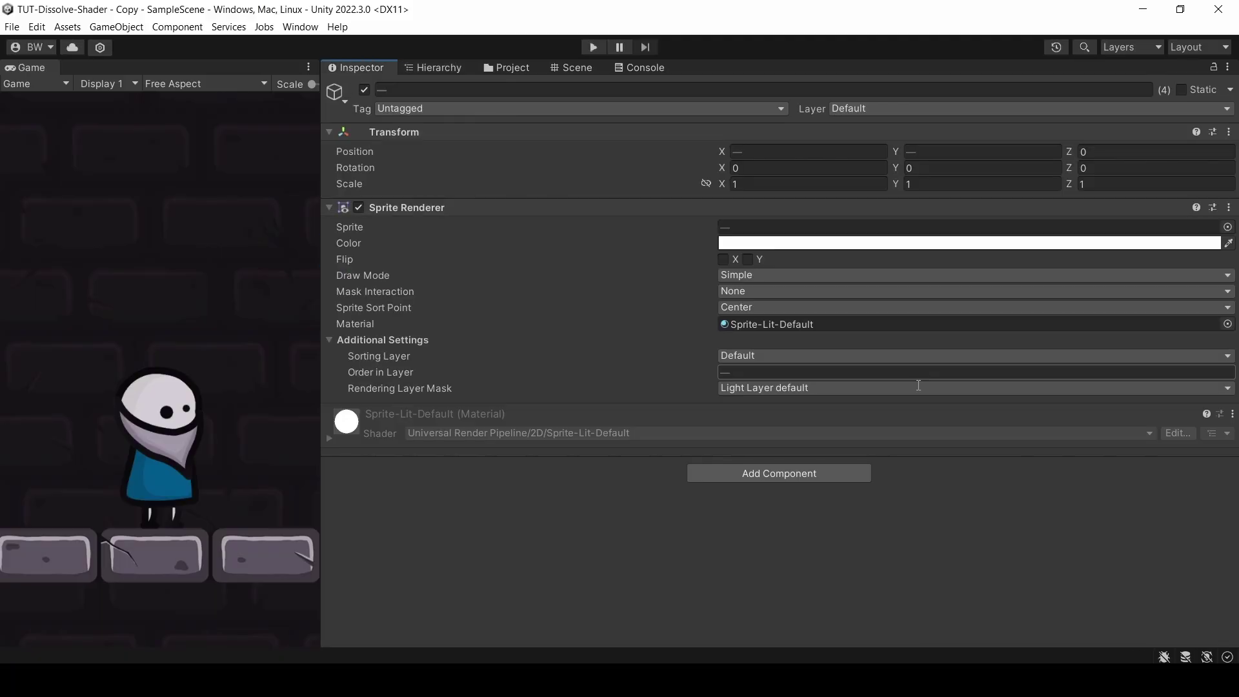
left_click(1227, 324)
type("dissolv")
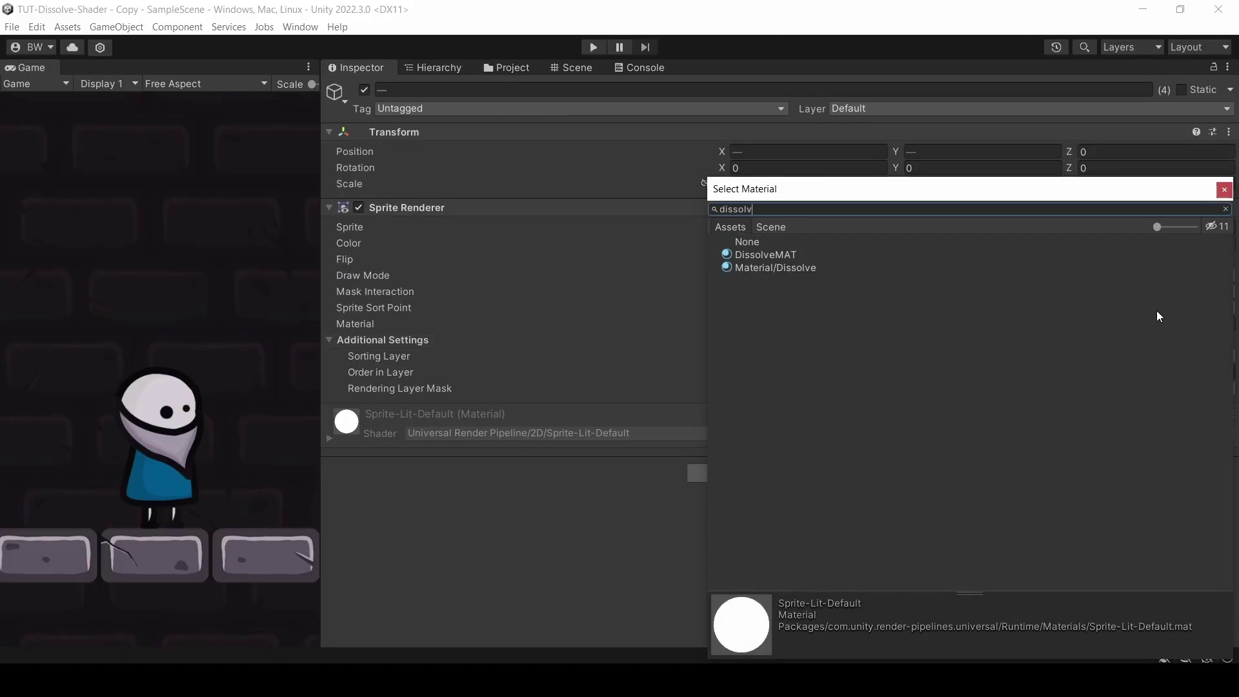
double_click(750, 254)
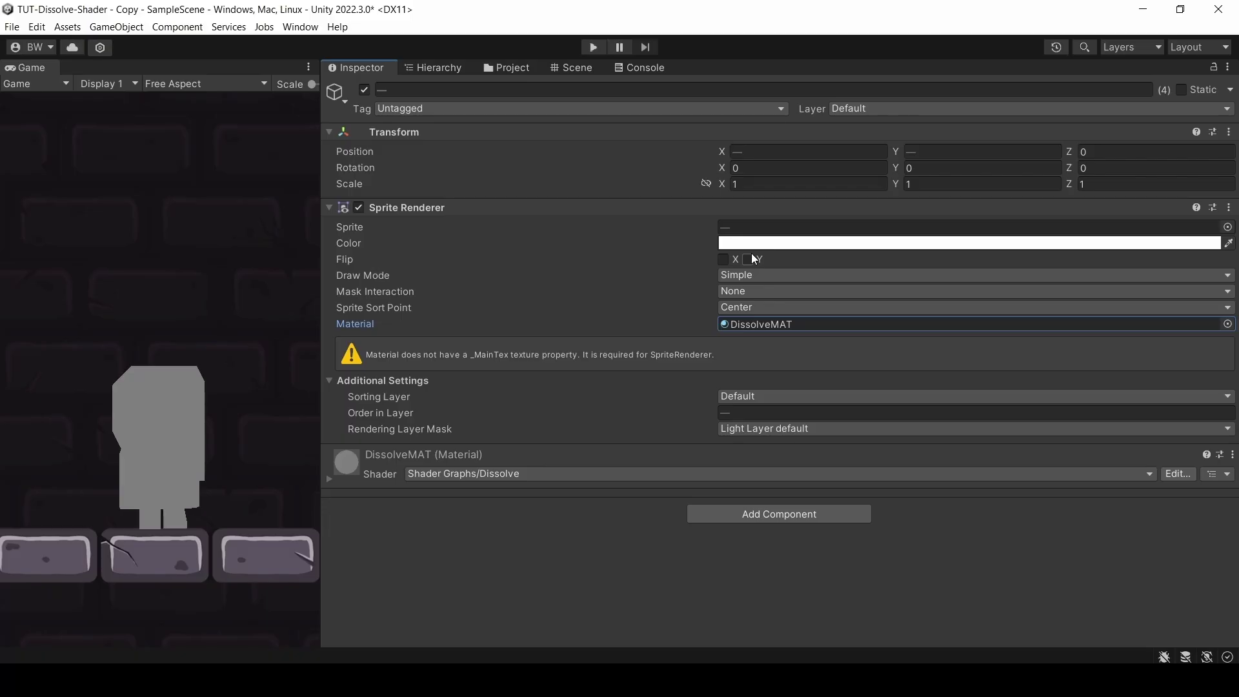
- Open the Dissolve shader graph and add a Texture 2D property named MainTex
left_click(508, 66)
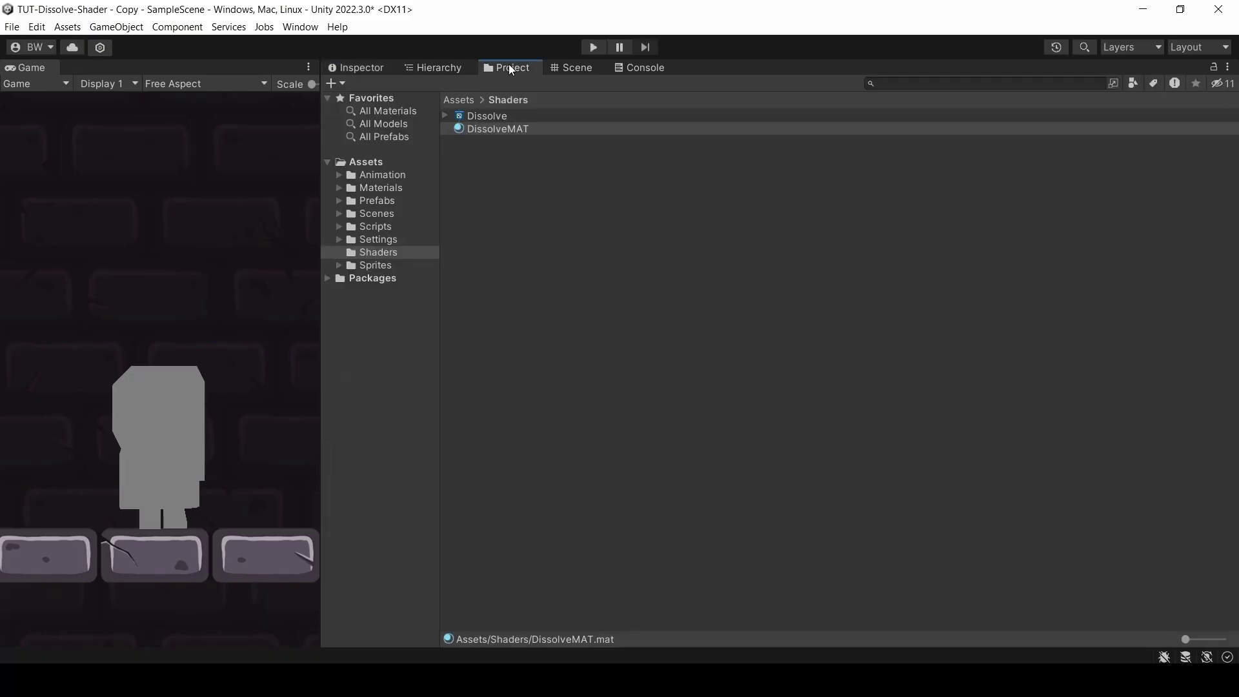
double_click(490, 117)
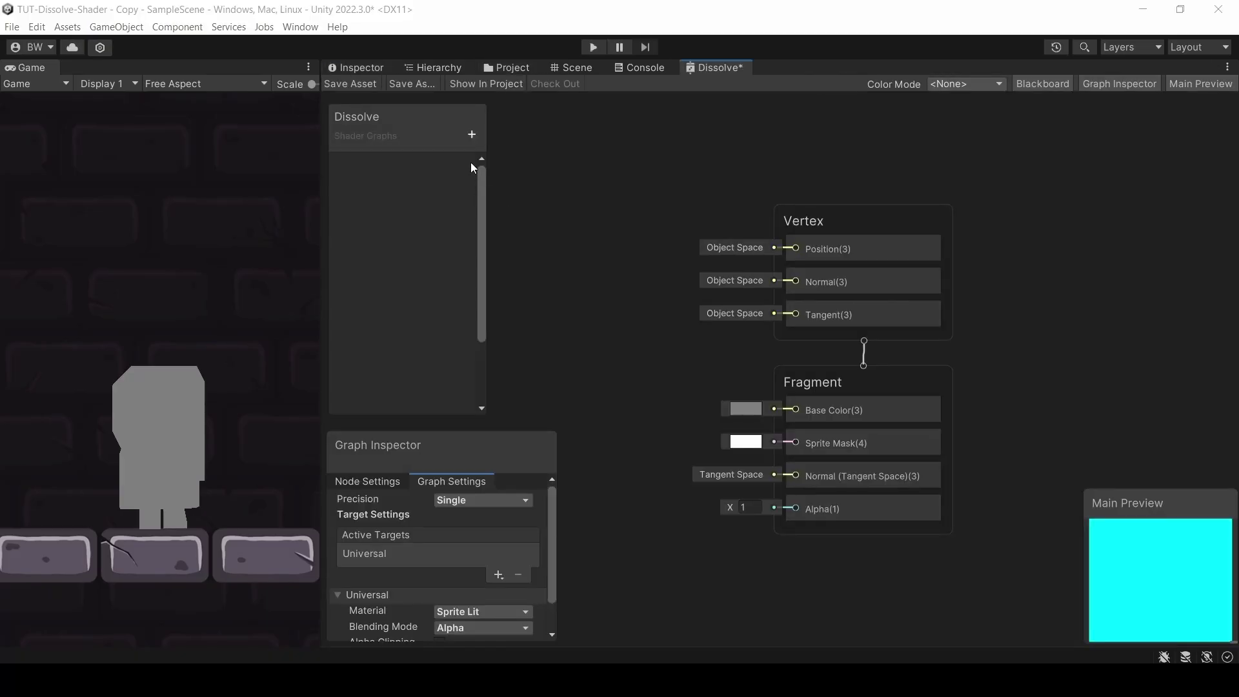
left_click(472, 134)
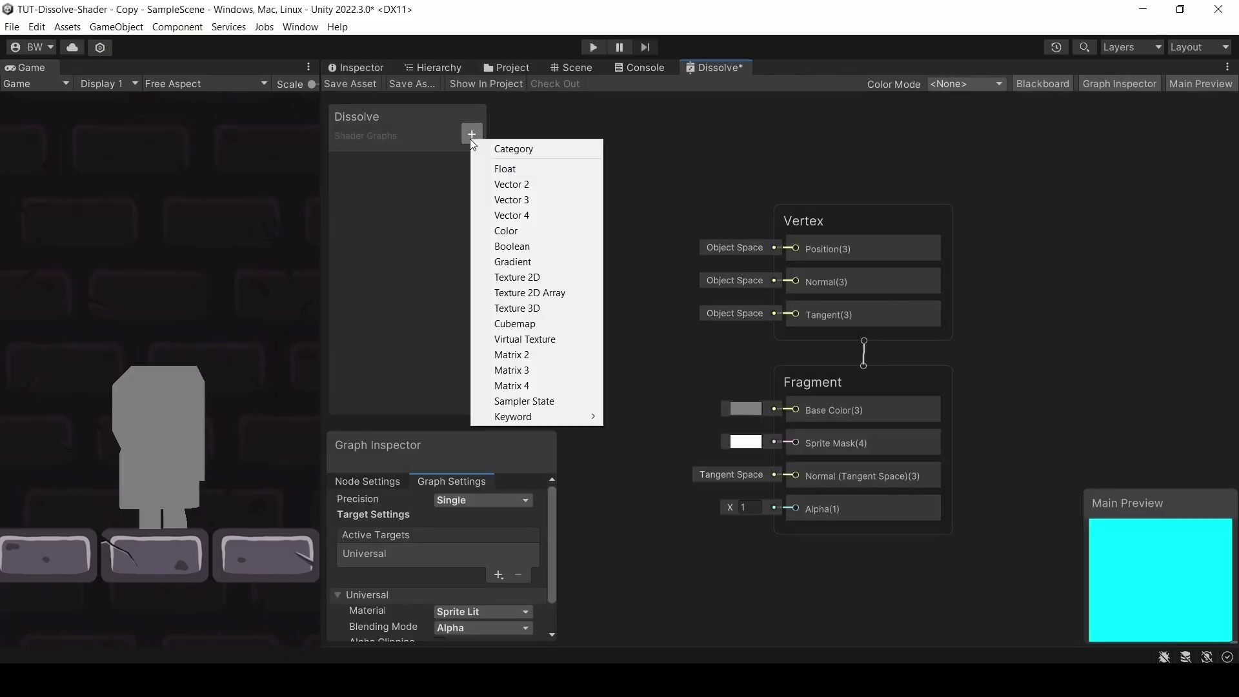
left_click(516, 279)
type("MainTex")
key("Return")
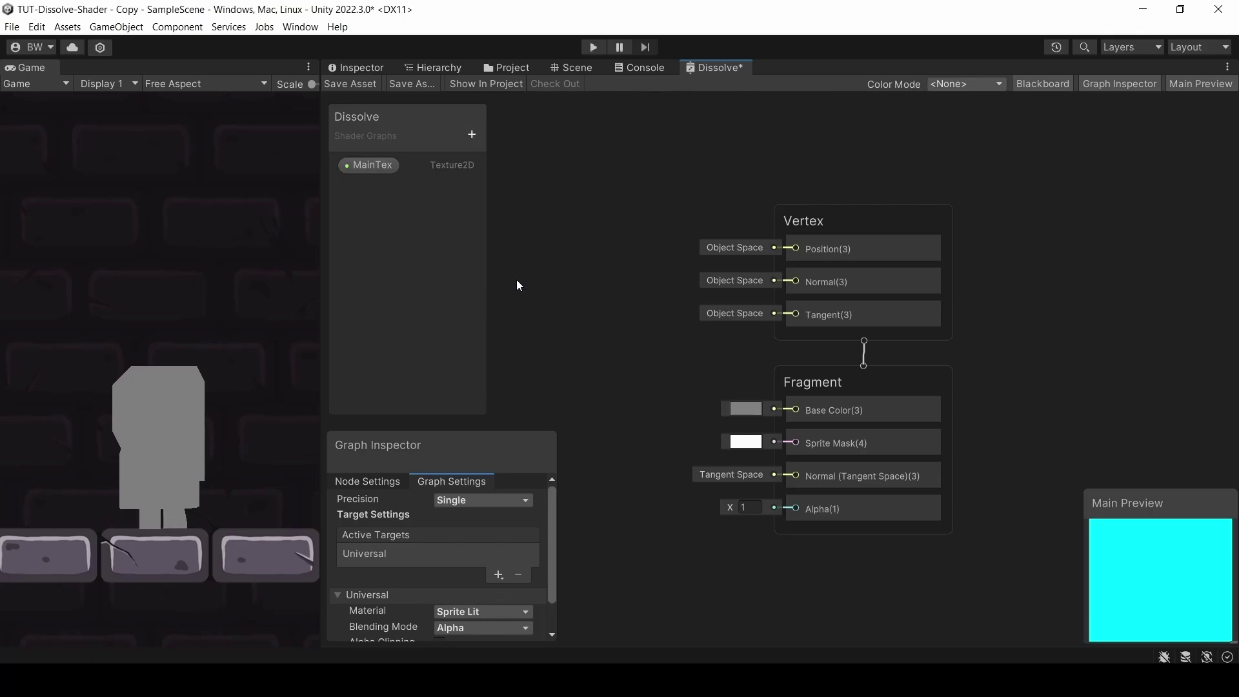
- Sample MainTex with a Sample Texture 2D node, wiring RGBA to Base Color and A to Alpha
middle_click_drag(516, 280, 610, 255)
left_click_drag(372, 165, 513, 251)
left_click_drag(593, 261, 634, 305)
type("sam")
key("Return")
scroll(639, 223, "down", 1)
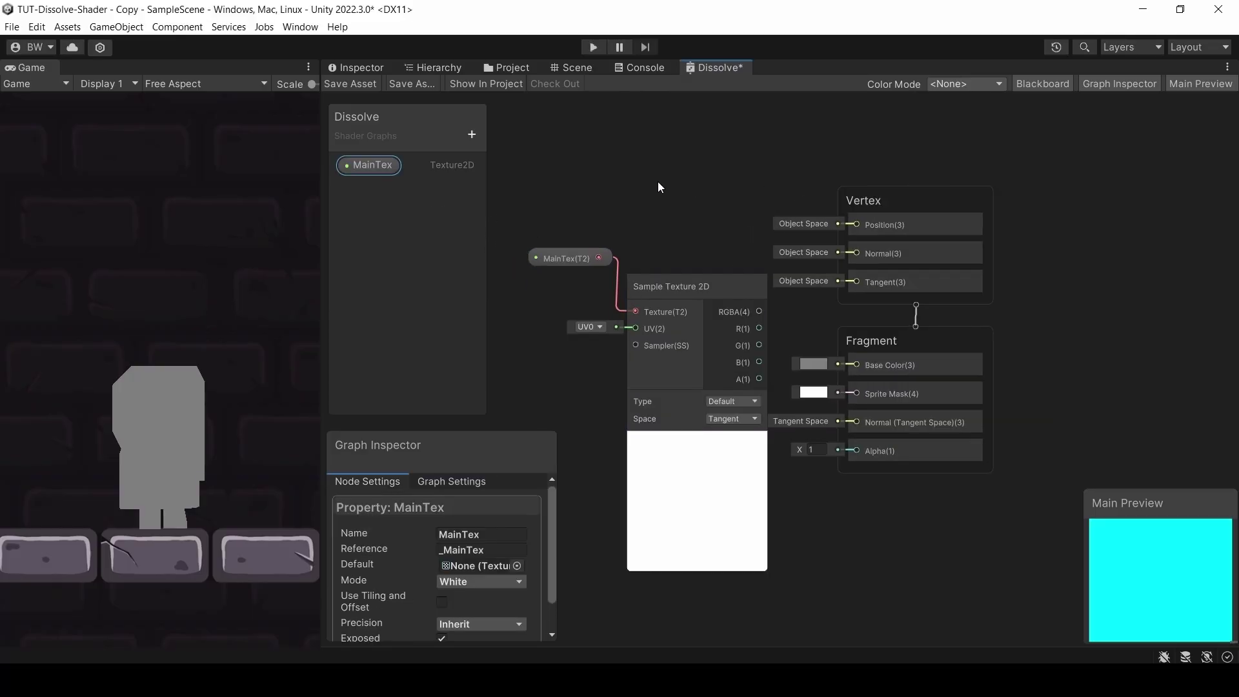
scroll(646, 184, "down", 1)
middle_click_drag(647, 184, 764, 229)
left_click_drag(645, 262, 774, 316)
left_click_drag(776, 317, 637, 253)
left_click_drag(718, 275, 930, 386)
left_click_drag(719, 333, 943, 461)
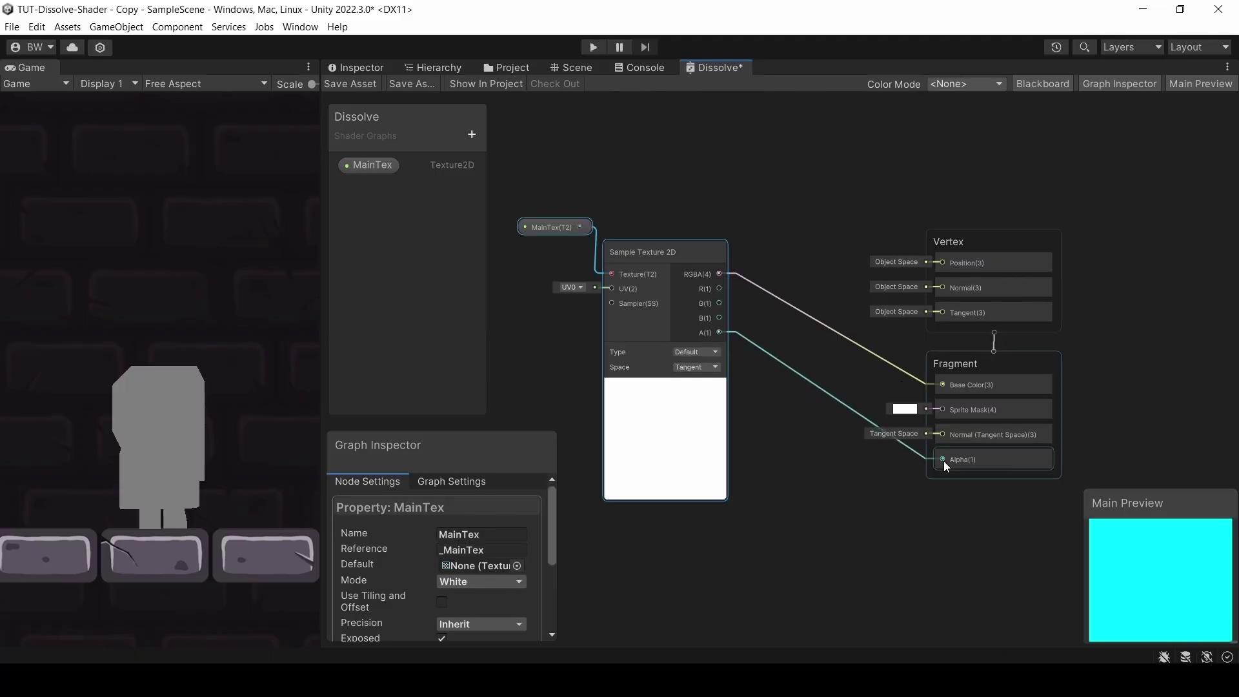
- Set MainTex's default texture to Character and save the shader graph
left_click(372, 165)
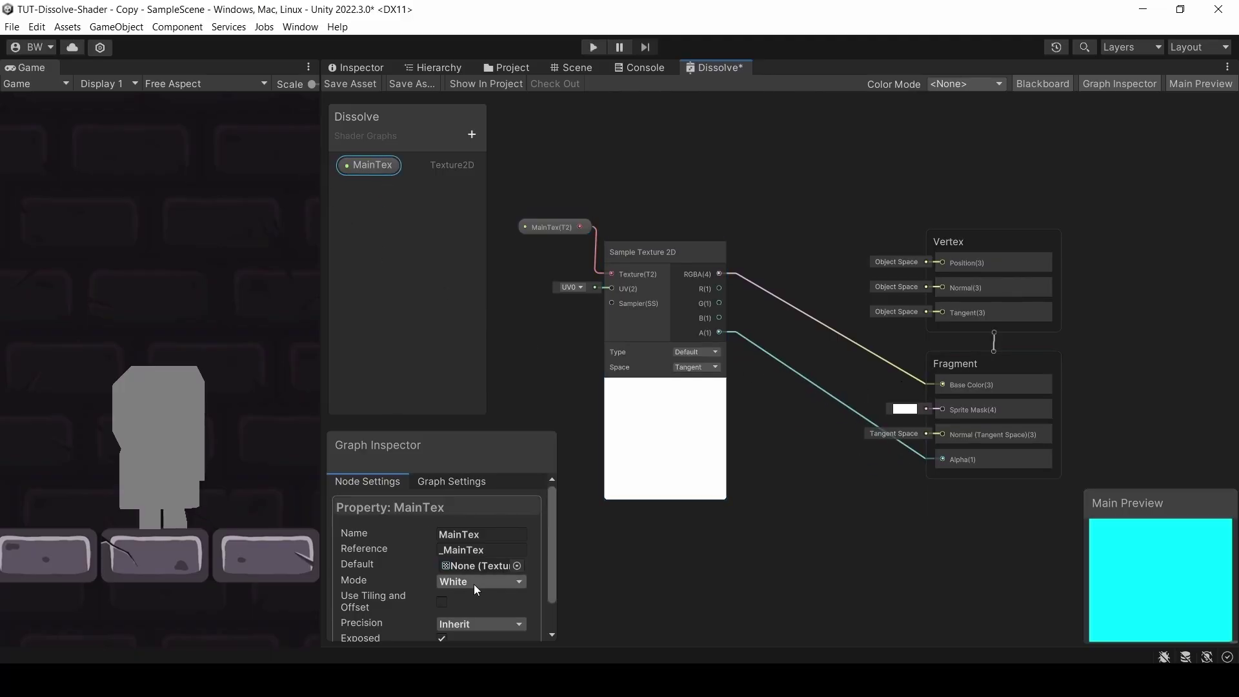
left_click(516, 565)
type("charac")
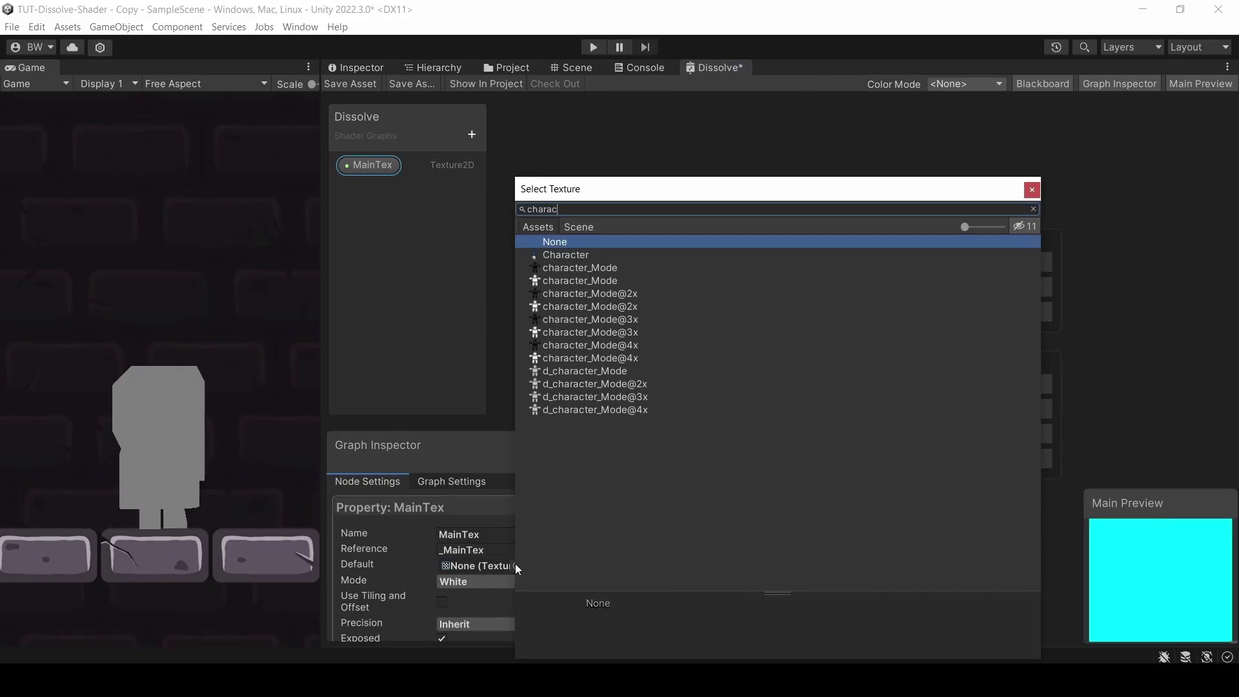
double_click(578, 256)
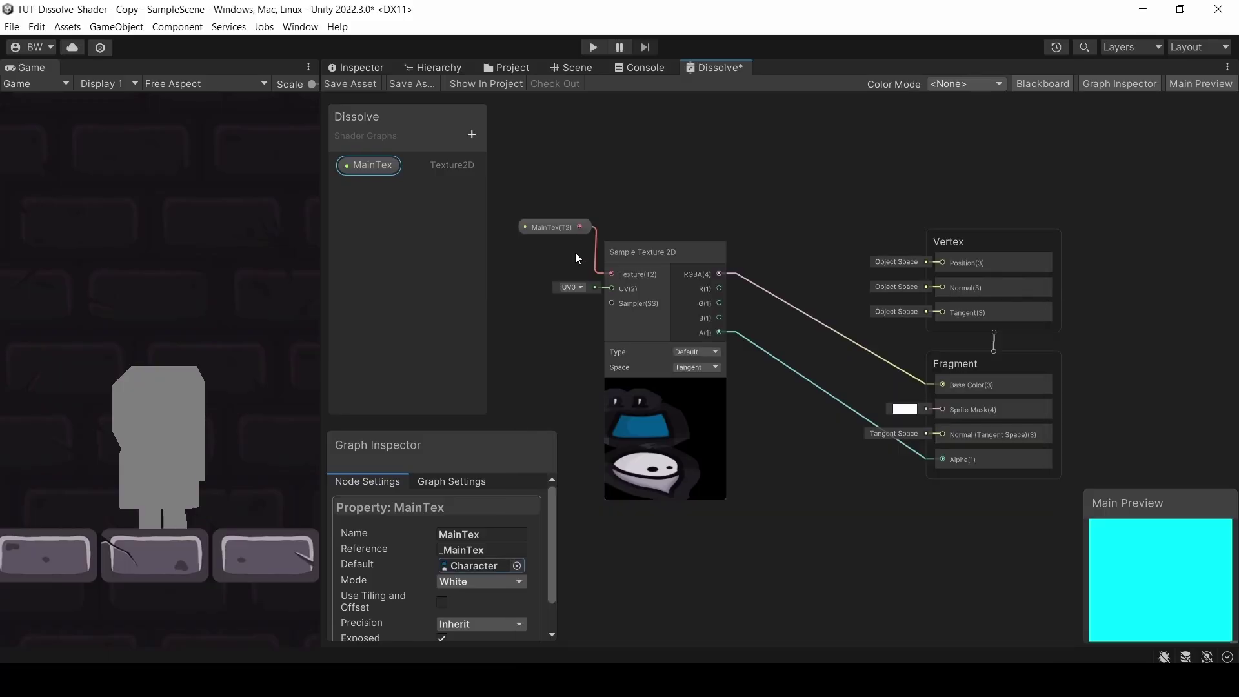
left_click(904, 409)
left_click_drag(958, 365, 942, 307)
left_click(1079, 225)
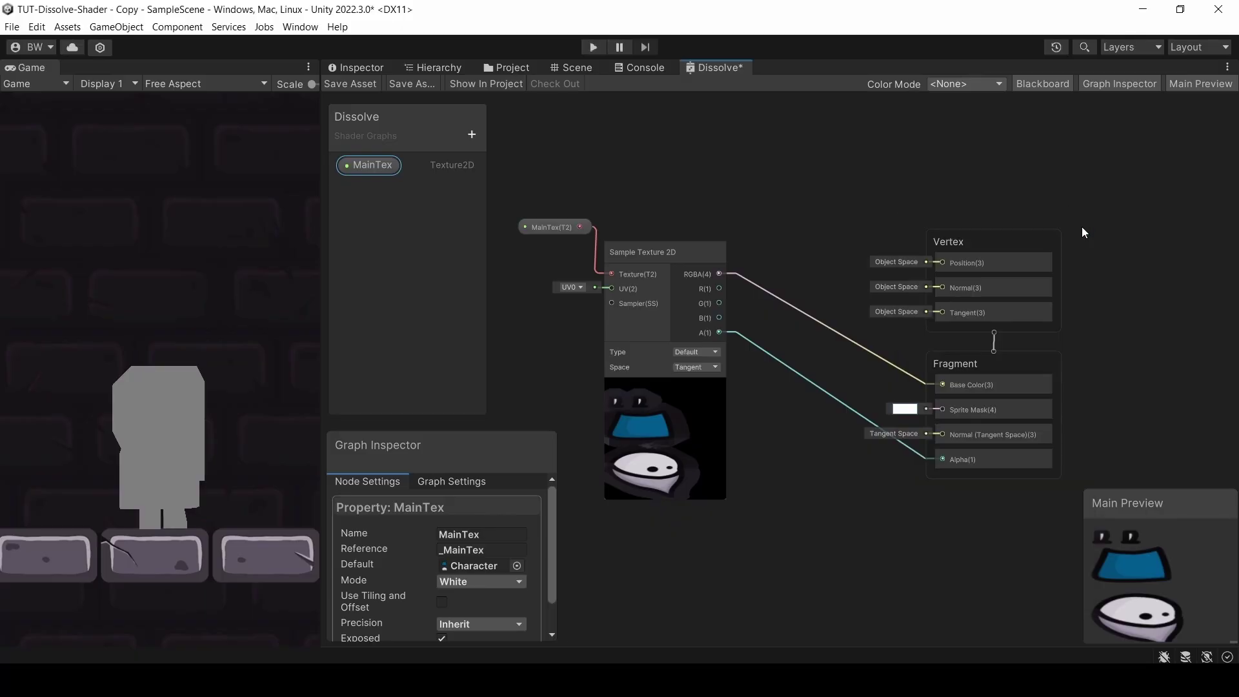
left_click(348, 84)
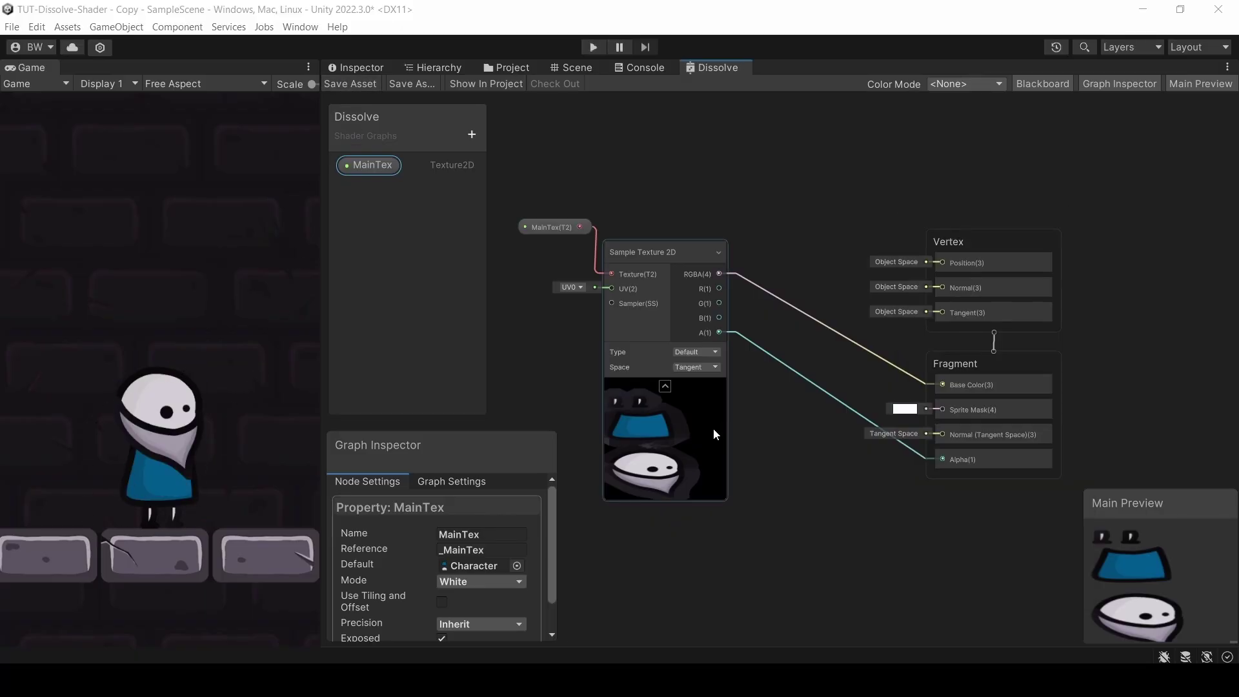
- Shift the texture nodes left and add a Simple Noise node to the graph
middle_click_drag(714, 434, 864, 401)
scroll(864, 400, "down", 4)
left_click_drag(708, 258, 892, 352)
left_click_drag(843, 296, 596, 270)
middle_click_drag(611, 456, 743, 420)
left_click(742, 420)
scroll(742, 421, "up", 3)
middle_click_drag(617, 507, 679, 460)
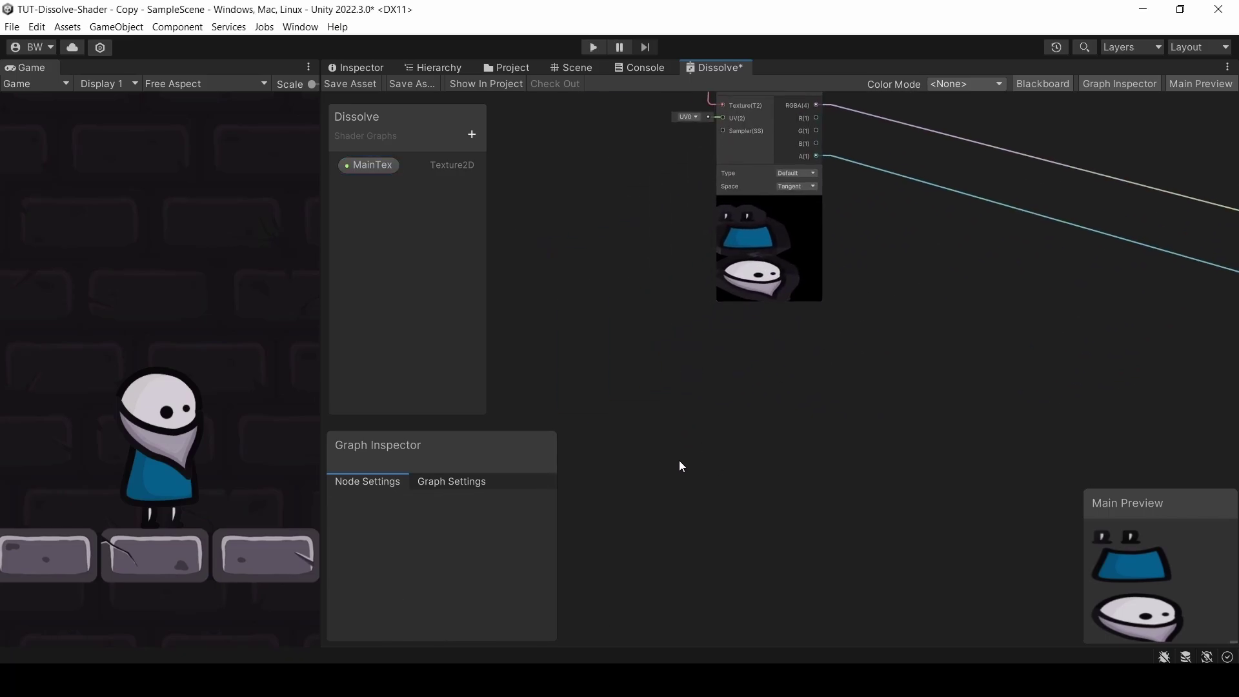
key("space")
type("simple noise")
key("Return")
left_click_drag(716, 489, 752, 389)
- Multiply the texture alpha by the Simple Noise, send the result to Fragment Alpha, and save
middle_click_drag(912, 374, 817, 444)
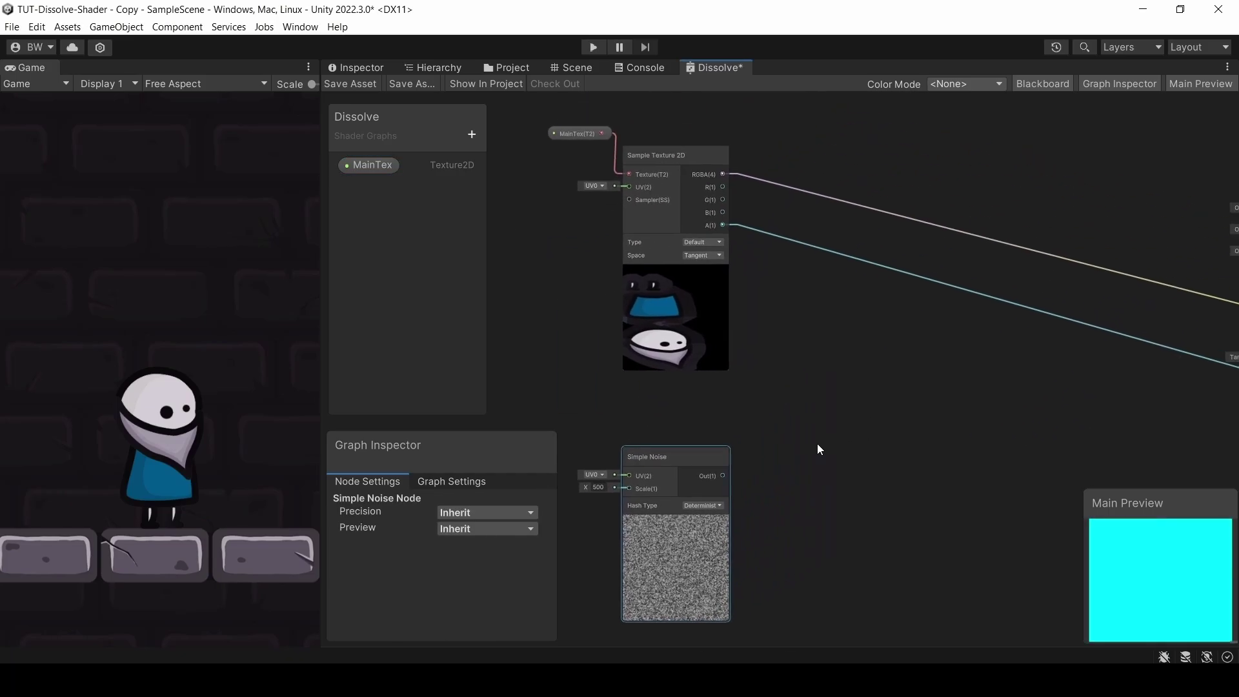
left_click_drag(723, 224, 846, 374)
type("multiply")
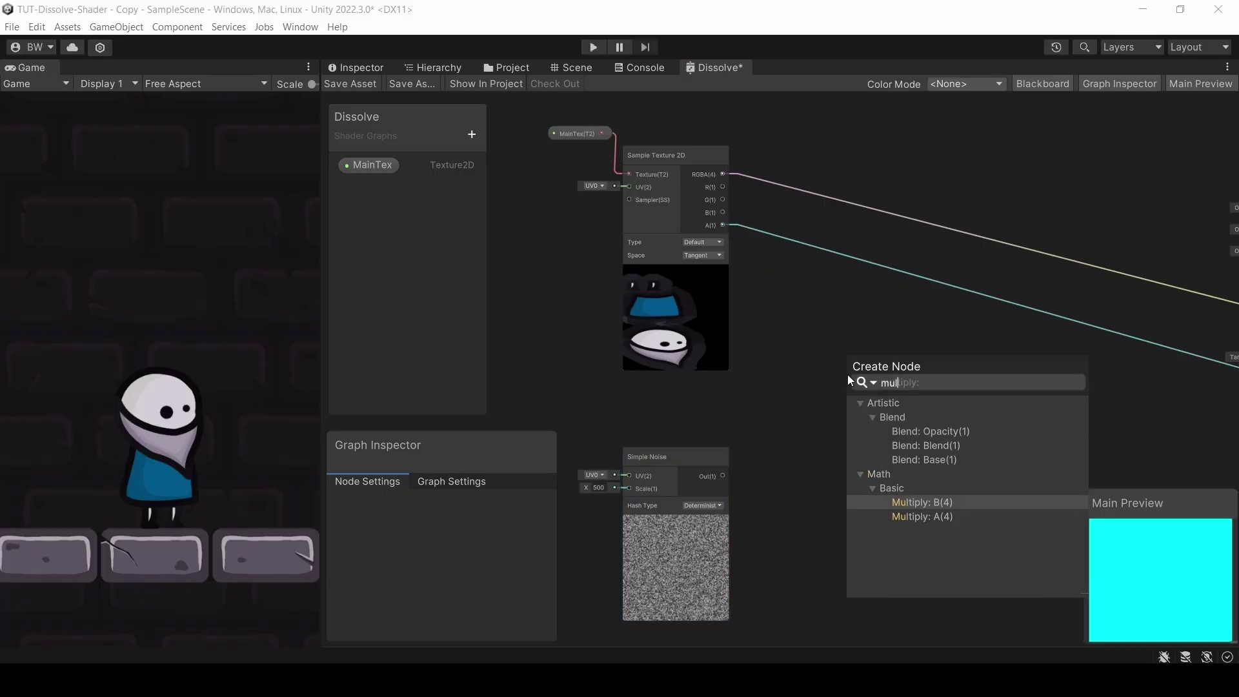
key("Return")
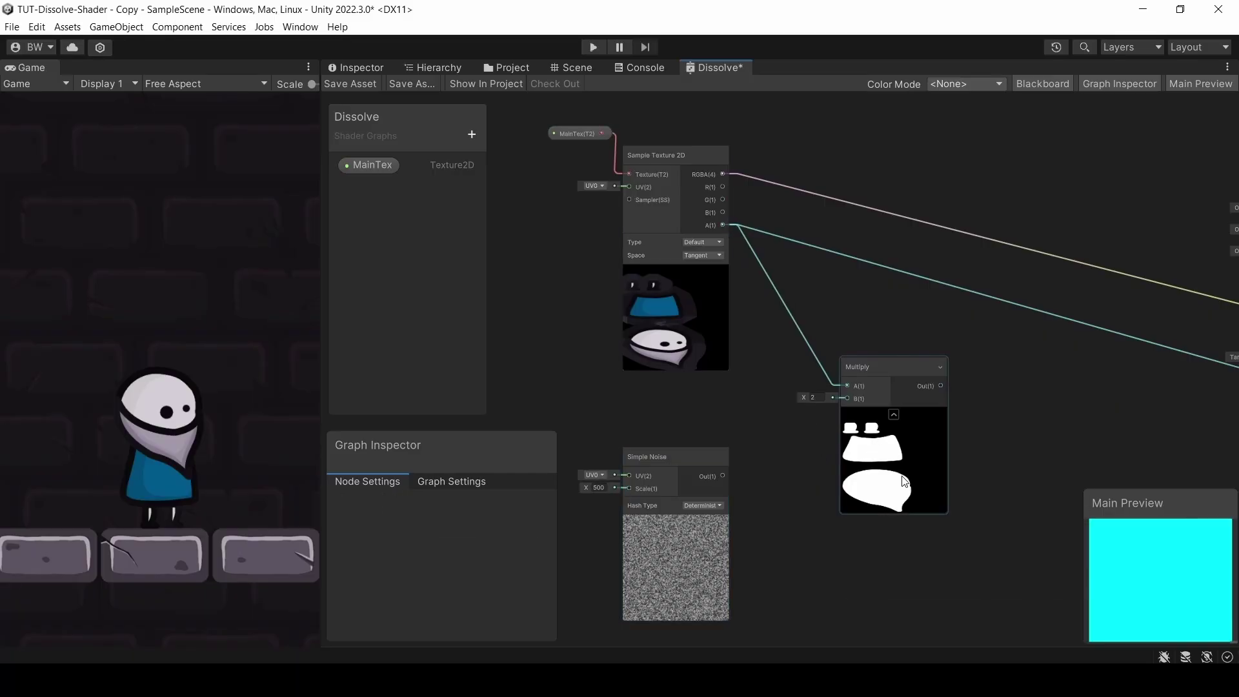
left_click_drag(723, 477, 847, 400)
left_click_drag(586, 489, 22, 513)
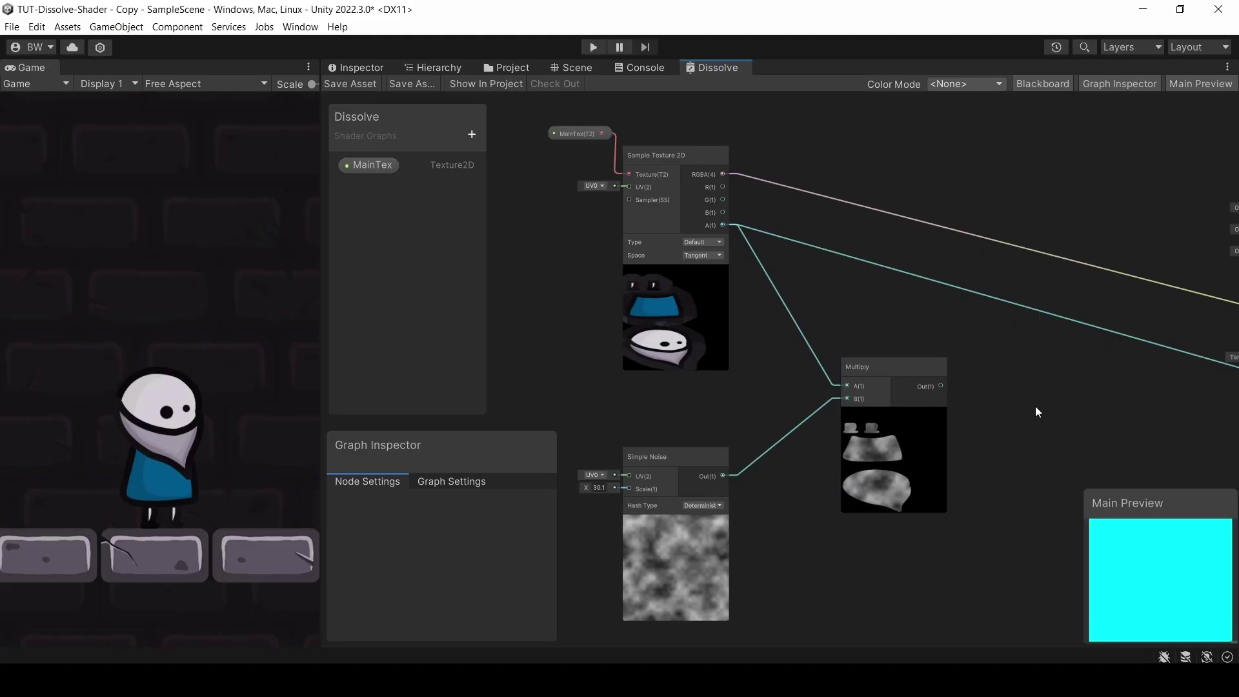
middle_click_drag(1037, 412, 863, 417)
left_click_drag(766, 392, 1118, 385)
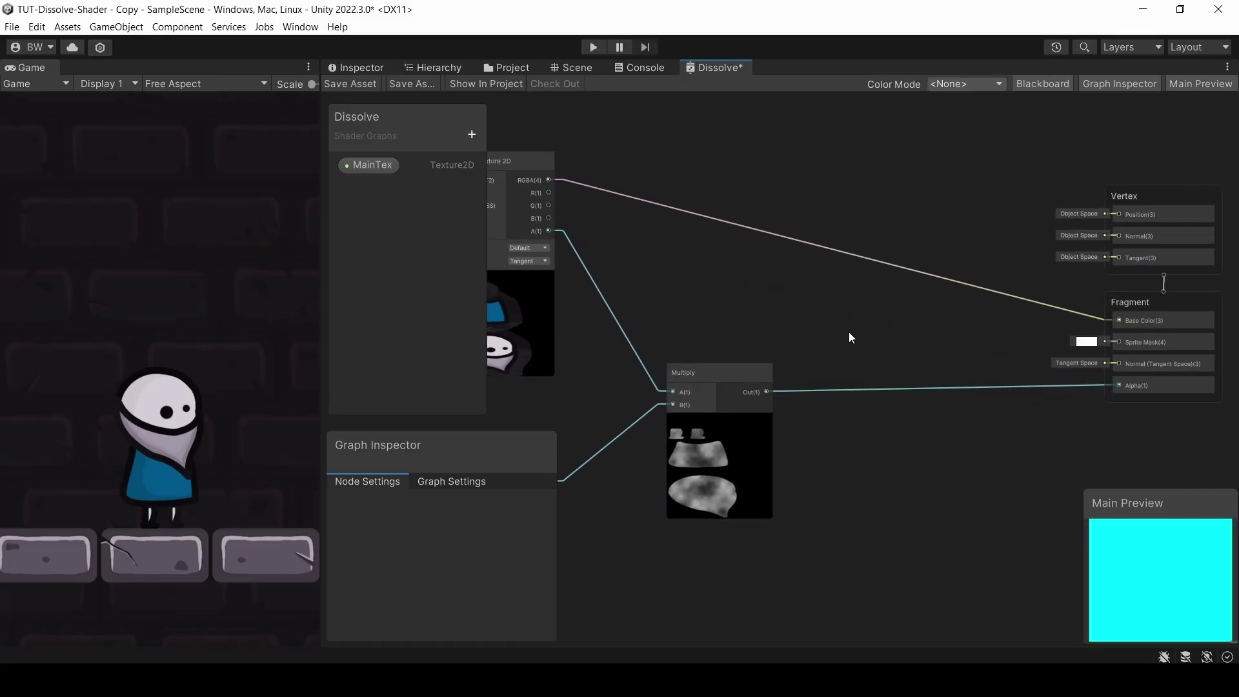
left_click(335, 84)
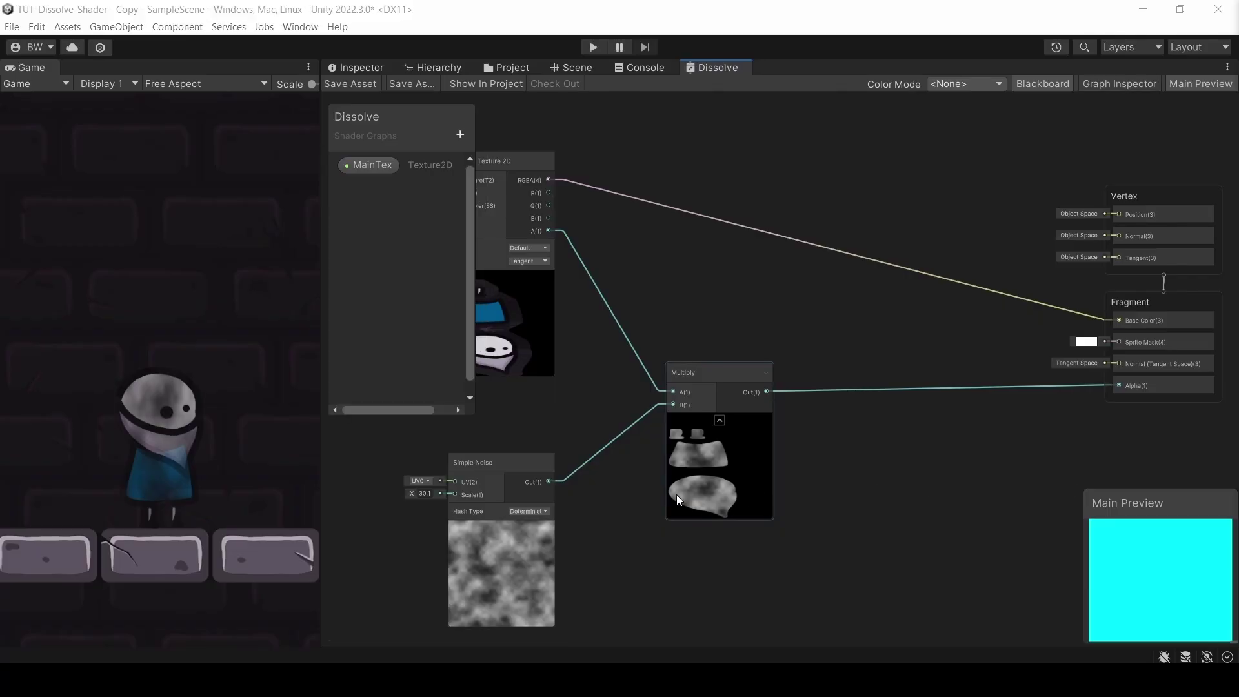
- Add a Step node driven by the Simple Noise output
middle_click_drag(676, 494, 1062, 348)
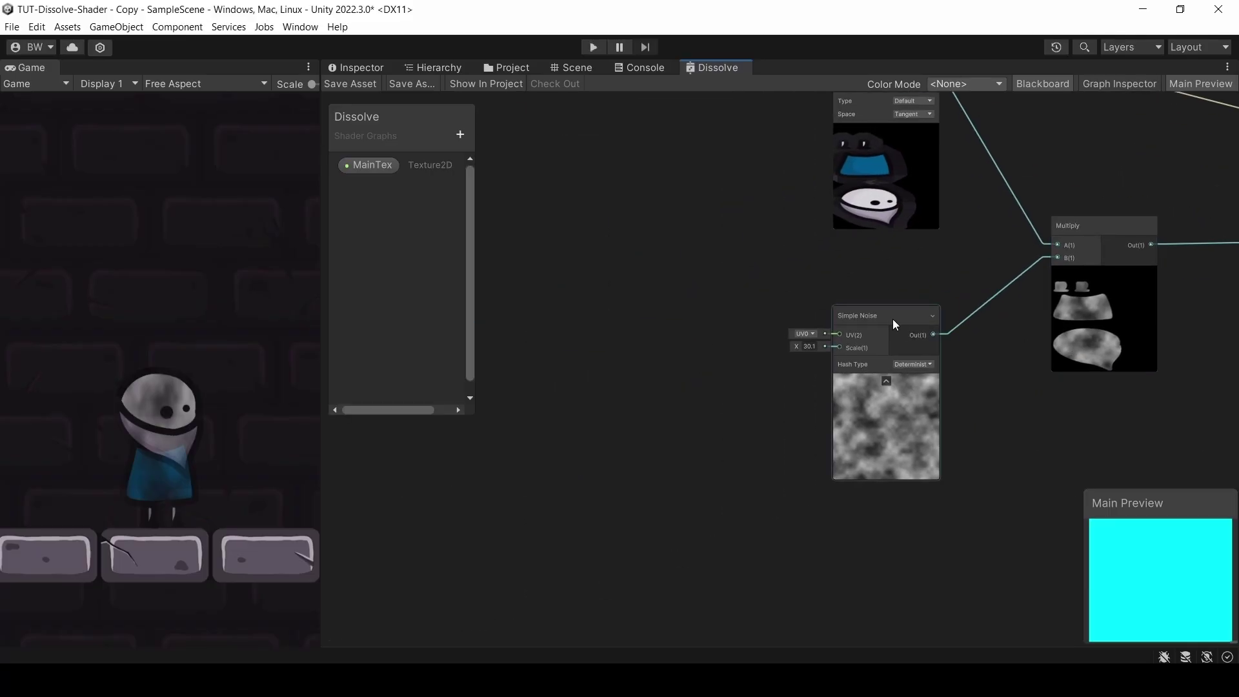
left_click_drag(892, 319, 737, 409)
type("step")
key("Return")
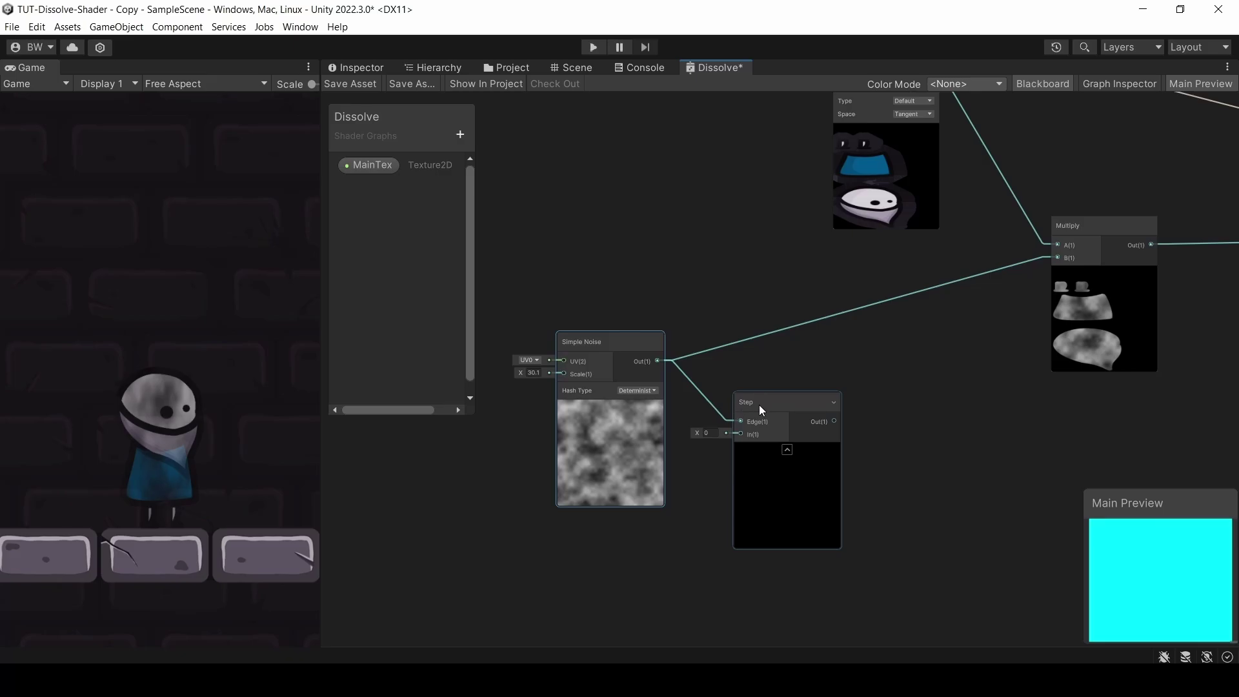
left_click_drag(701, 437, 710, 439)
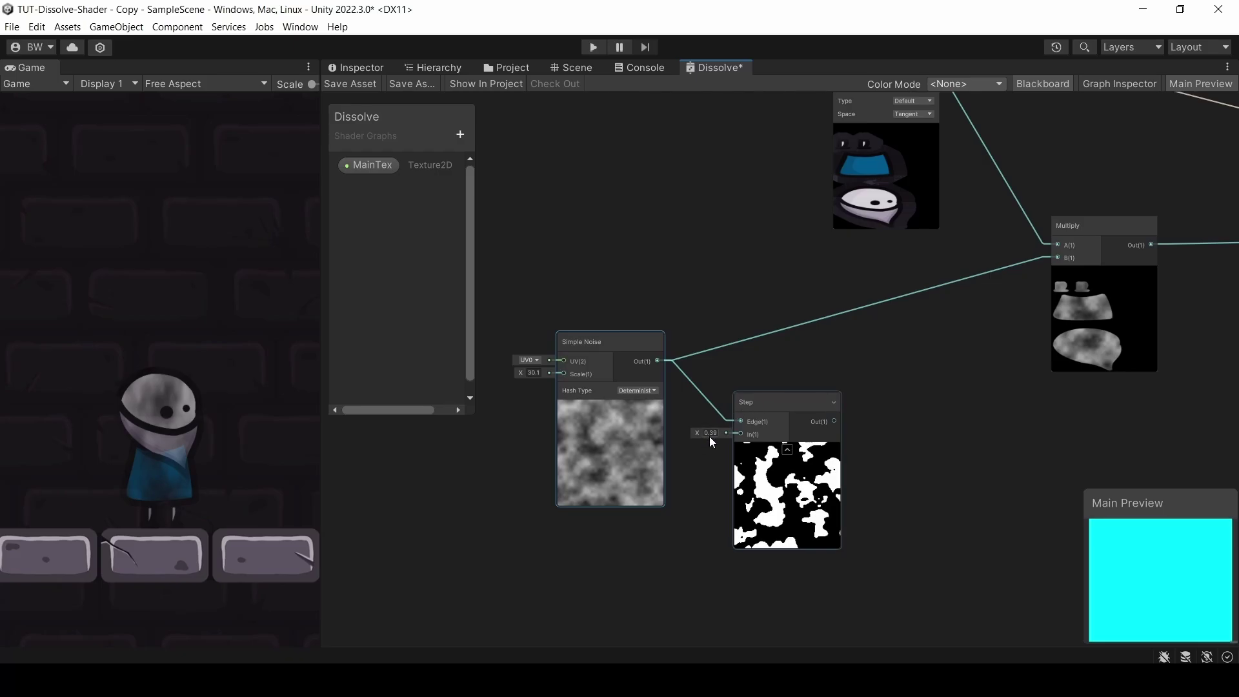
left_click(617, 466)
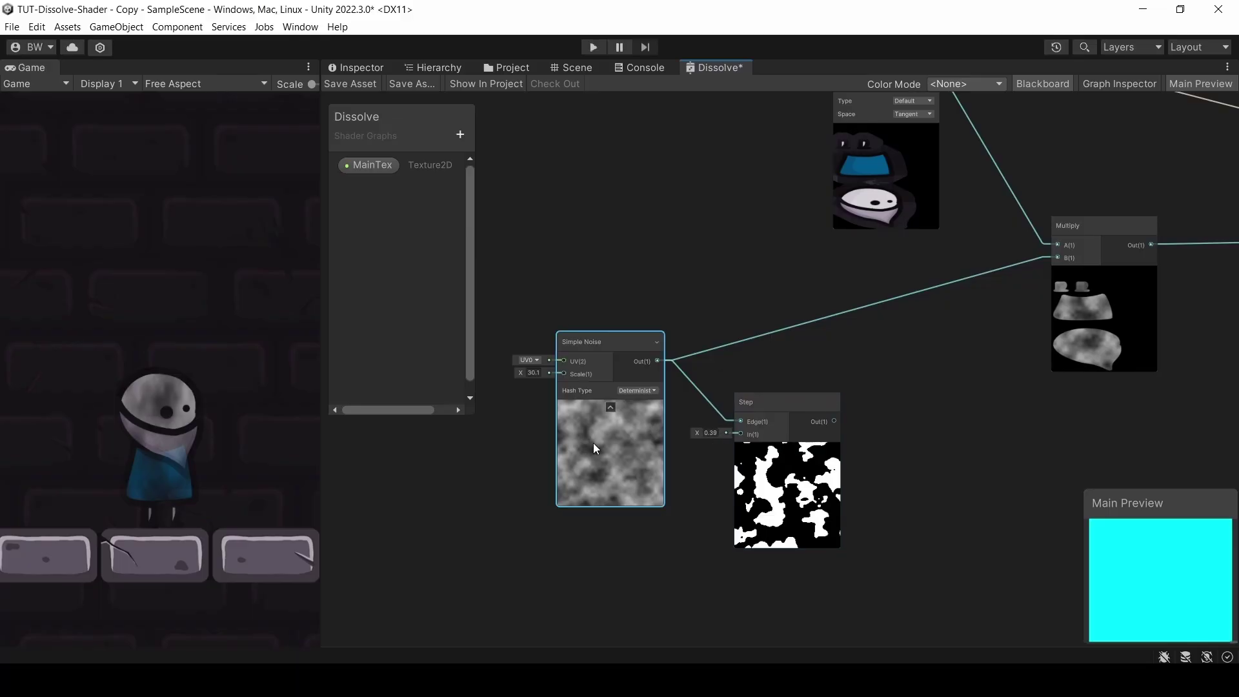
left_click(779, 466)
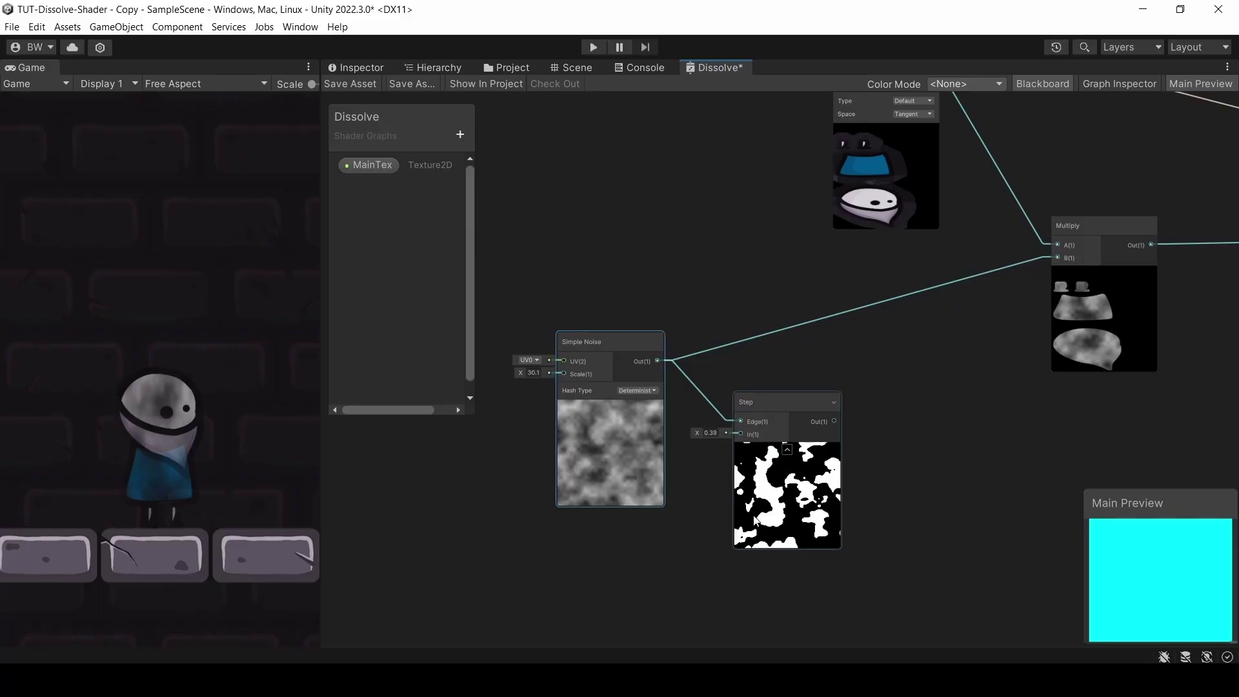
- Wire the Step output into Multiply's B input, save, and set the Step edge to about 0.6
left_click_drag(833, 421, 1057, 258)
middle_click_drag(1177, 422, 893, 461)
left_click(350, 83)
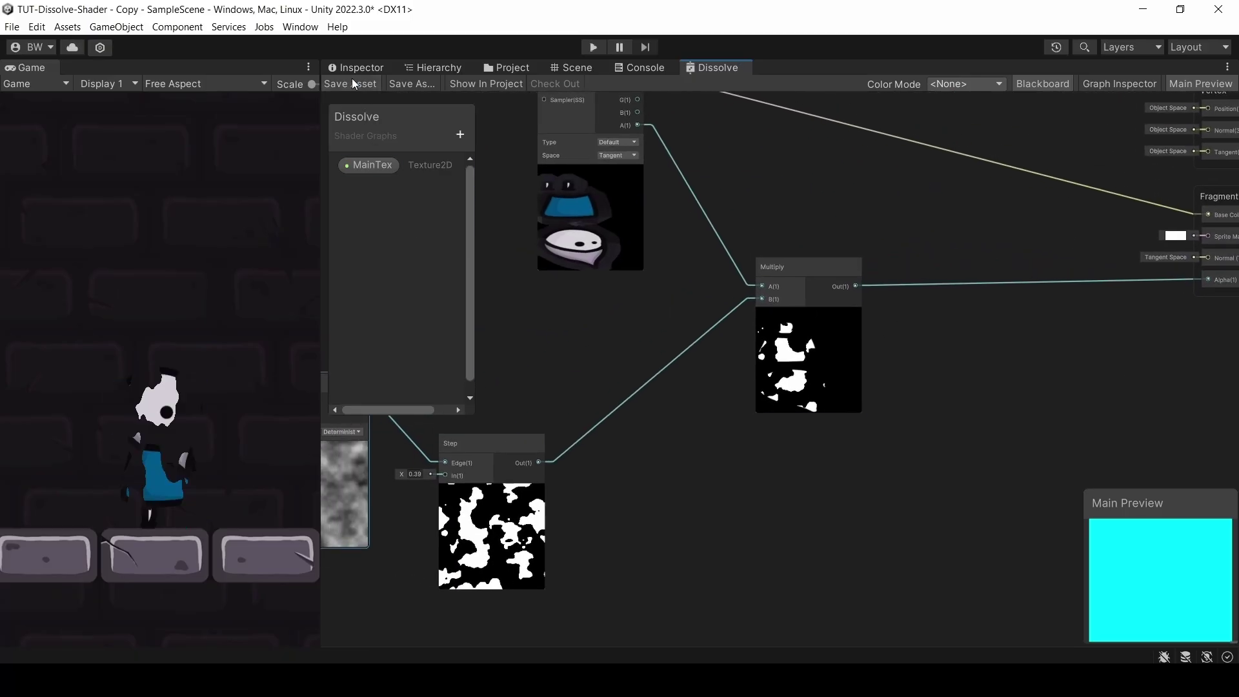
middle_click_drag(540, 401, 856, 370)
left_click_drag(718, 444, 713, 444)
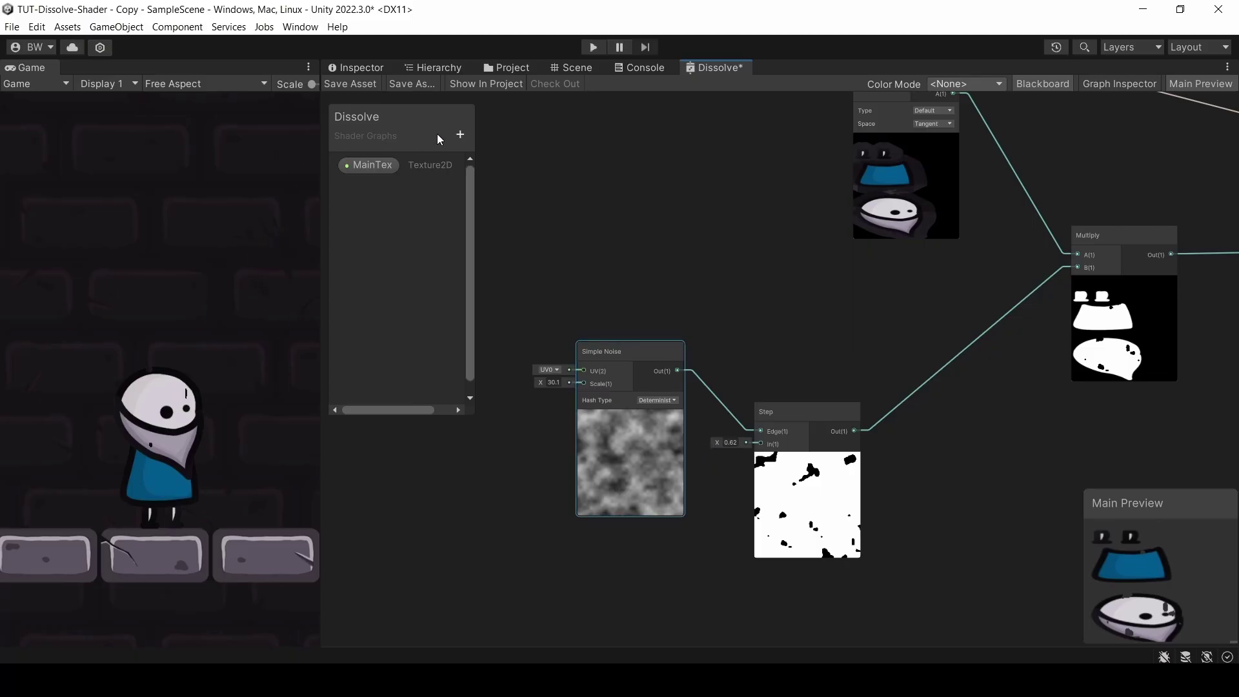
- Add a Float property DissolveAmount in Slider mode with default 0.5
left_click(458, 134)
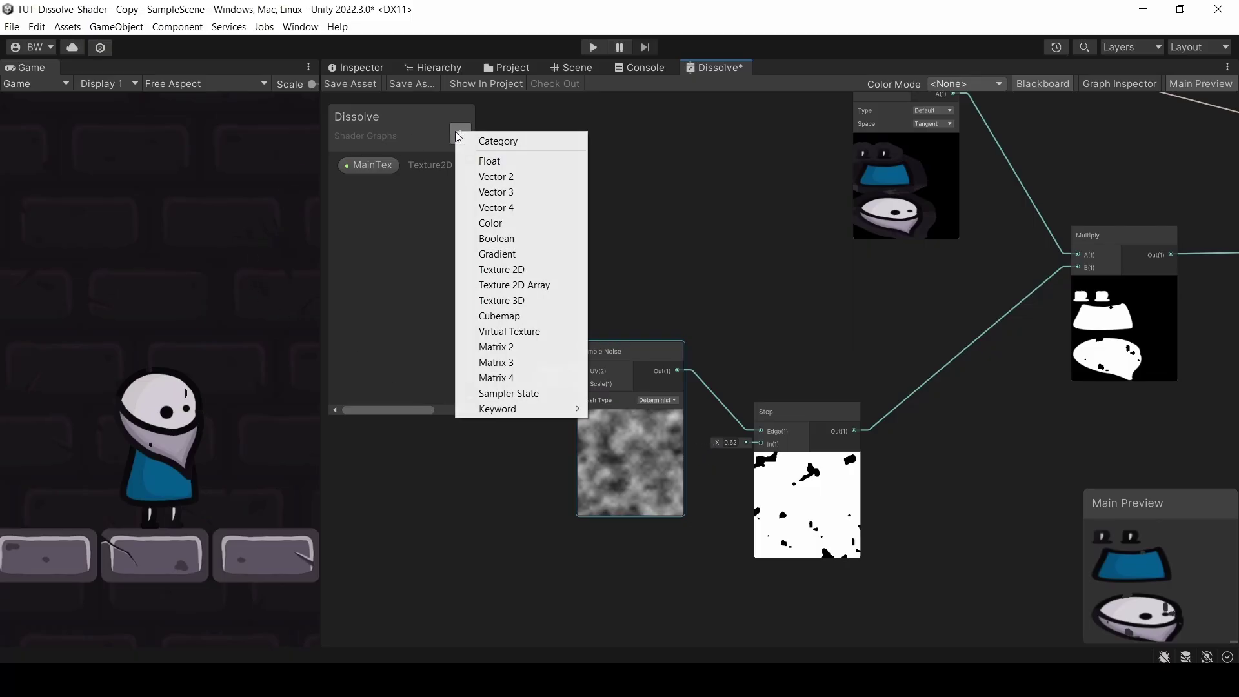
left_click(497, 161)
type("DissolveAmount")
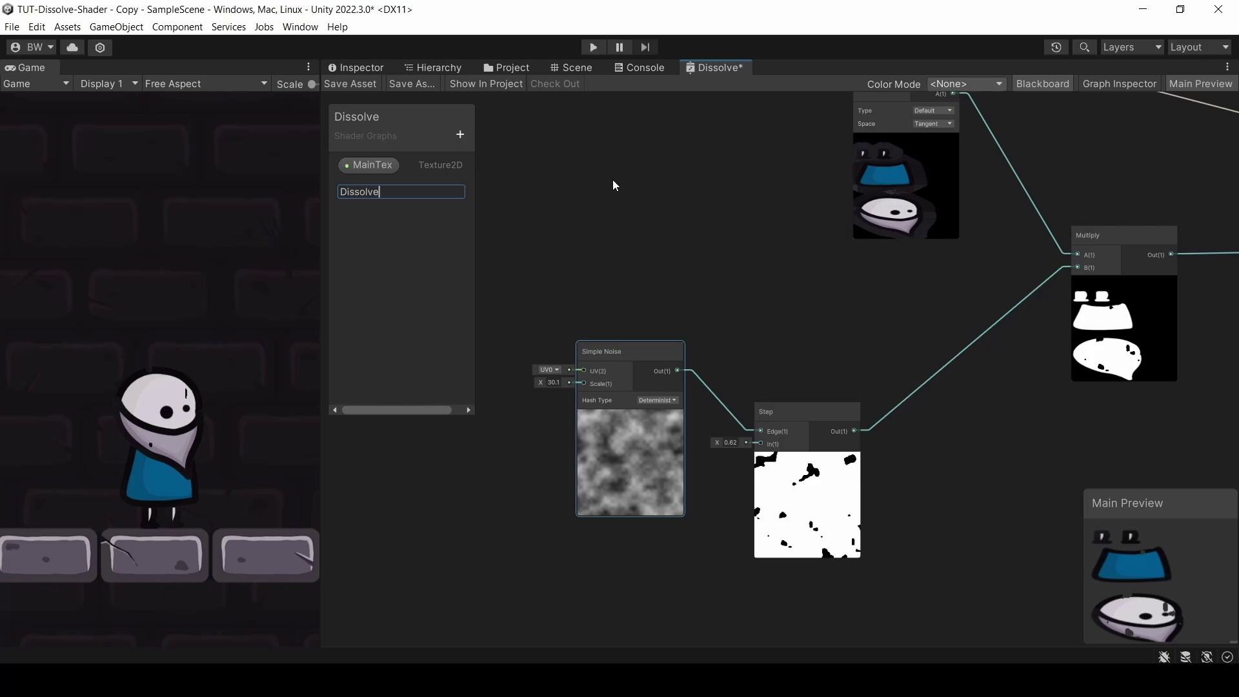
key("Return")
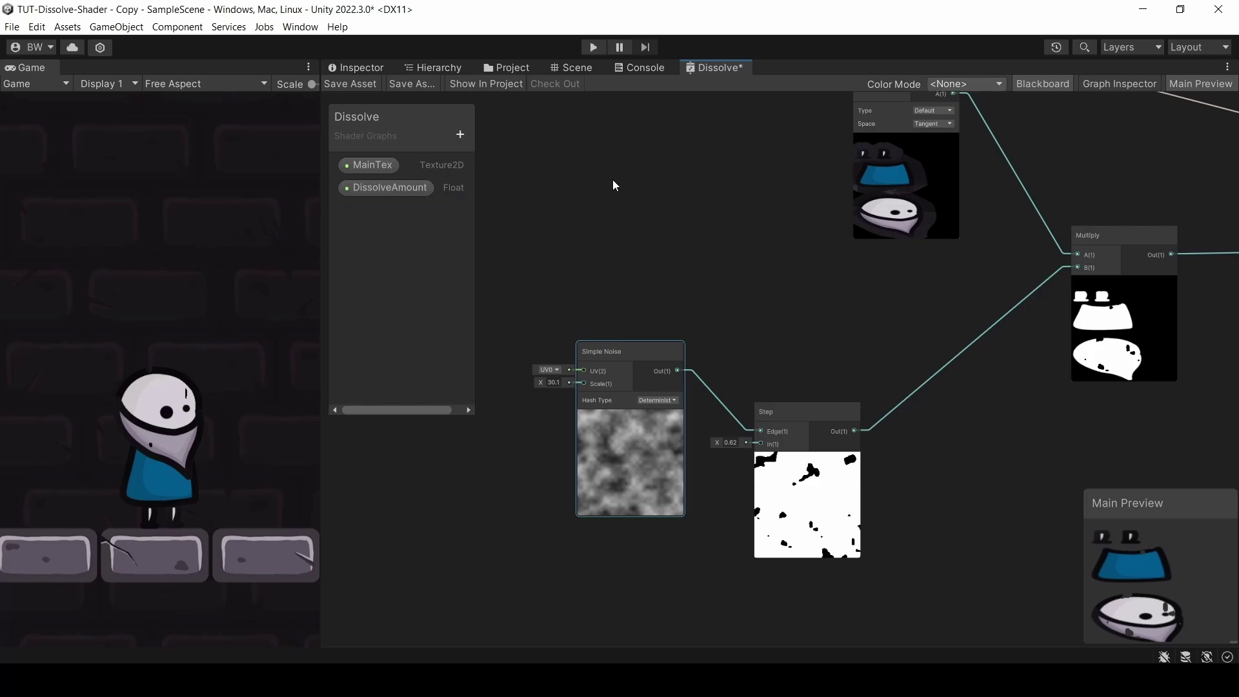
left_click(384, 186)
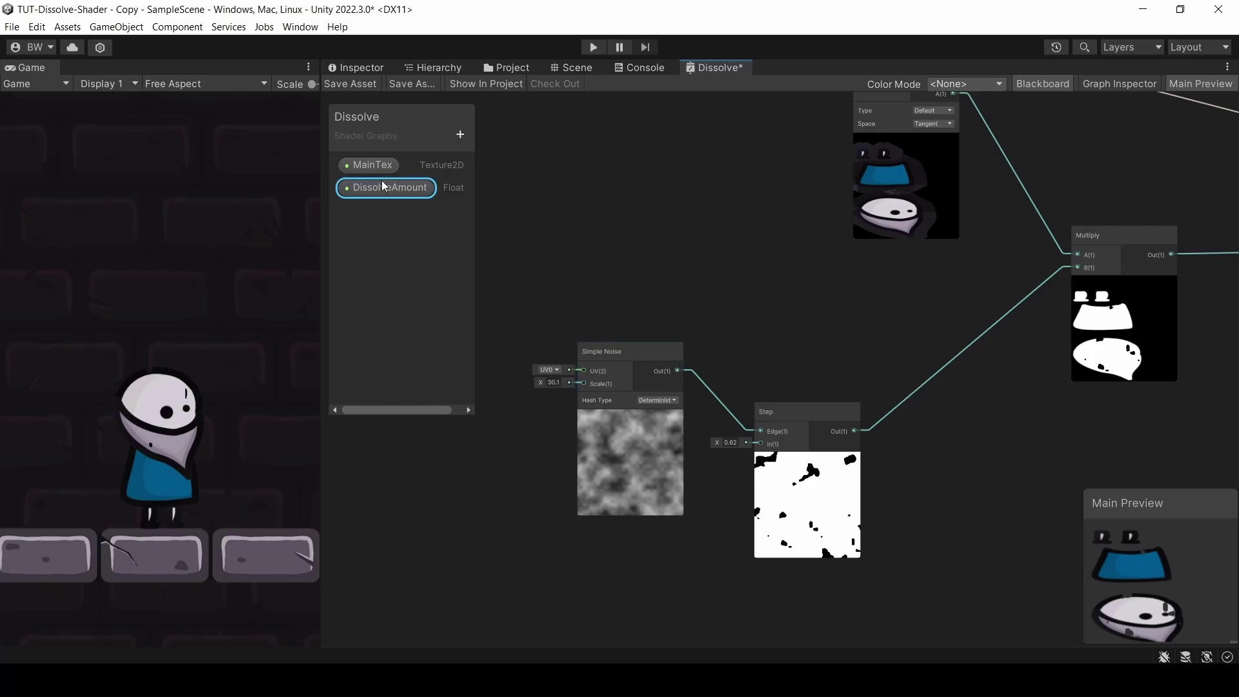
left_click(1120, 83)
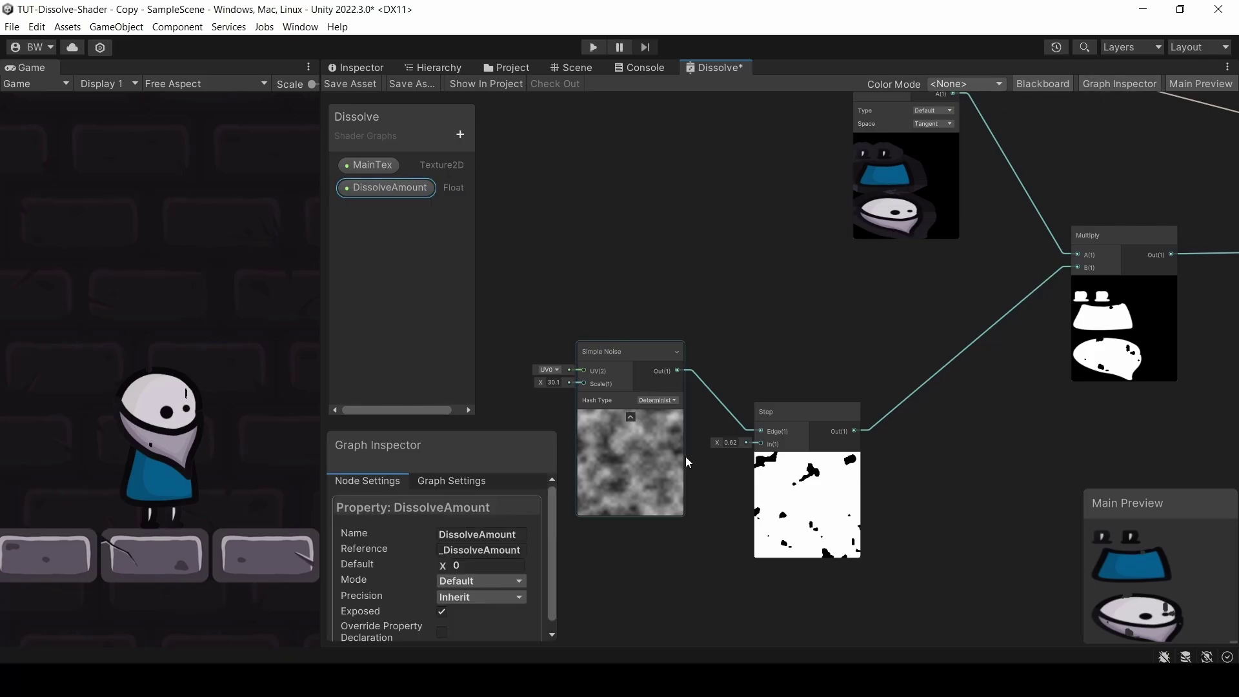
left_click(469, 582)
left_click(473, 613)
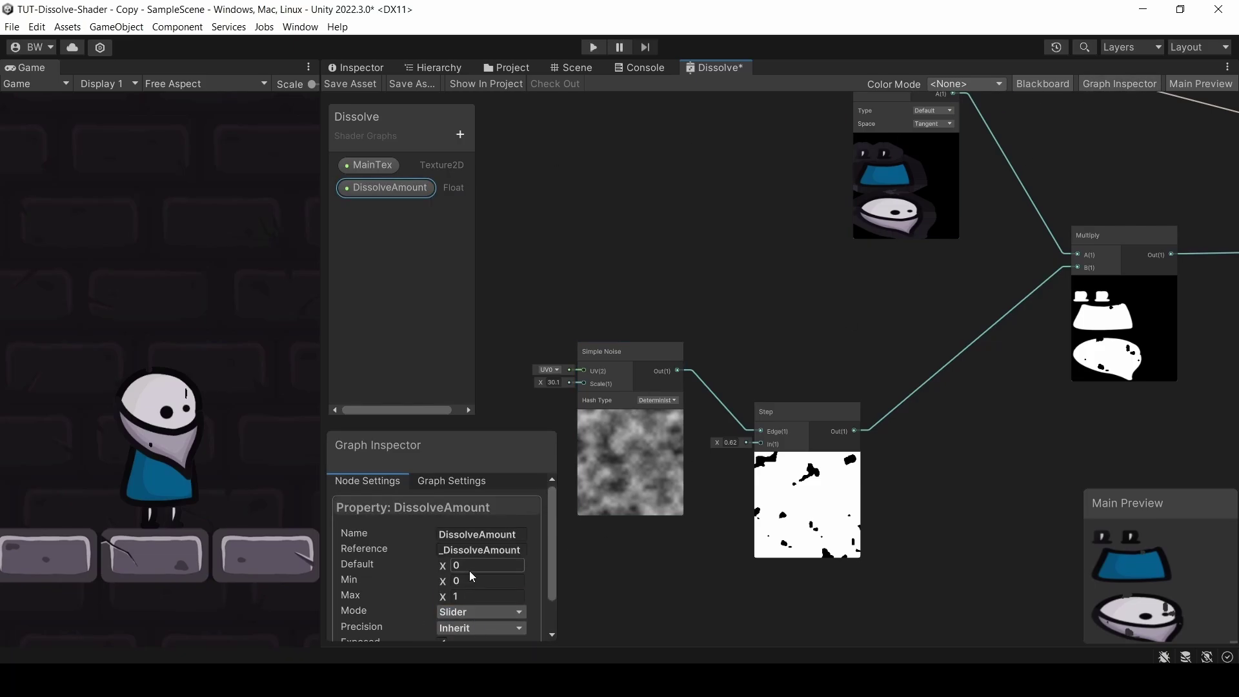
type("0.5")
- Route DissolveAmount through a One Minus node into the Step threshold and save the graph
middle_click_drag(696, 563, 792, 457)
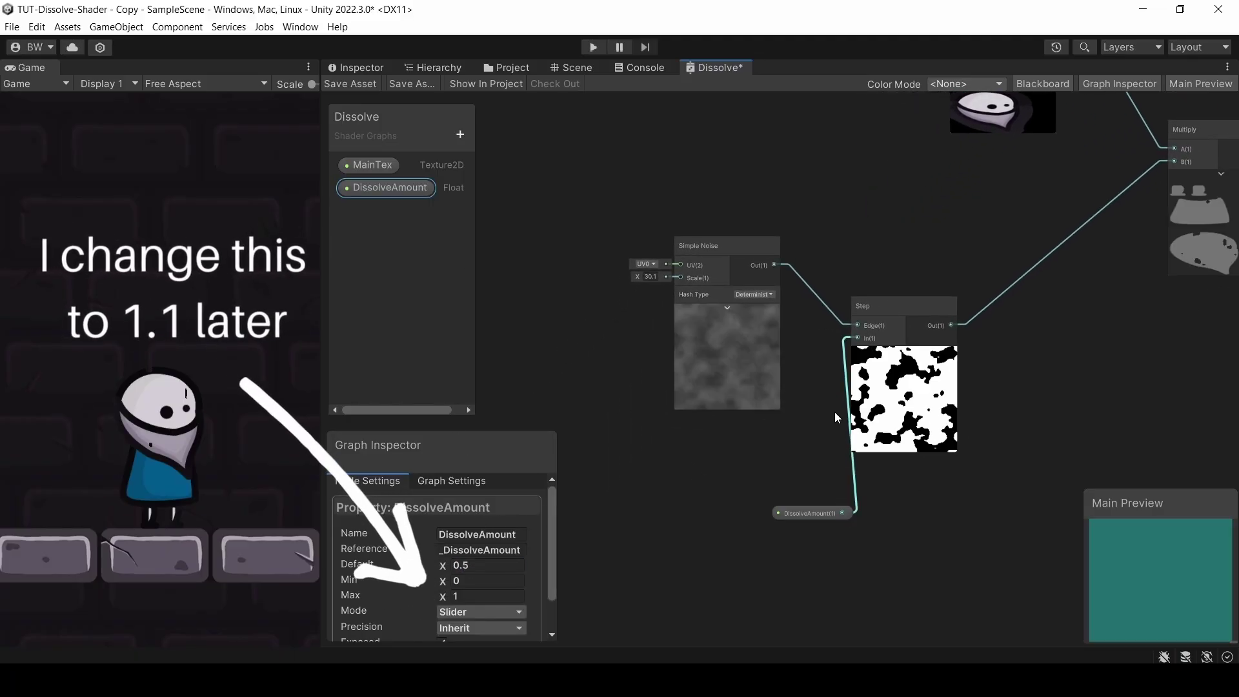
left_click(353, 85)
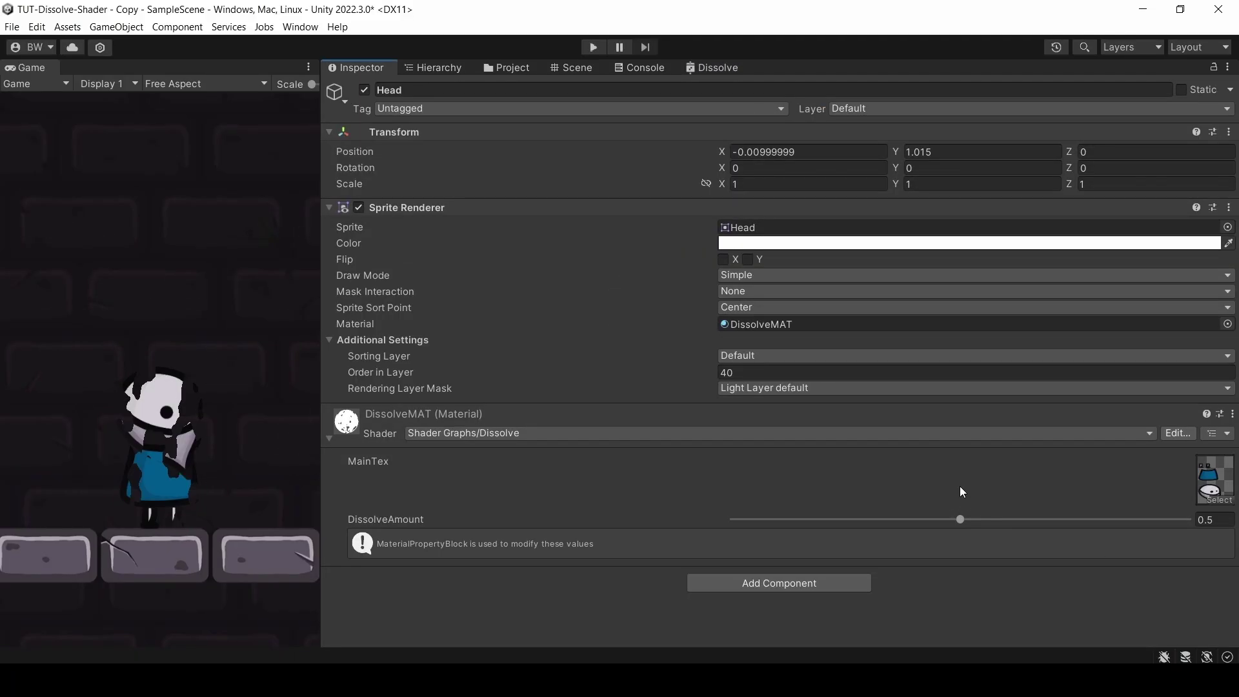
left_click_drag(962, 519, 614, 524)
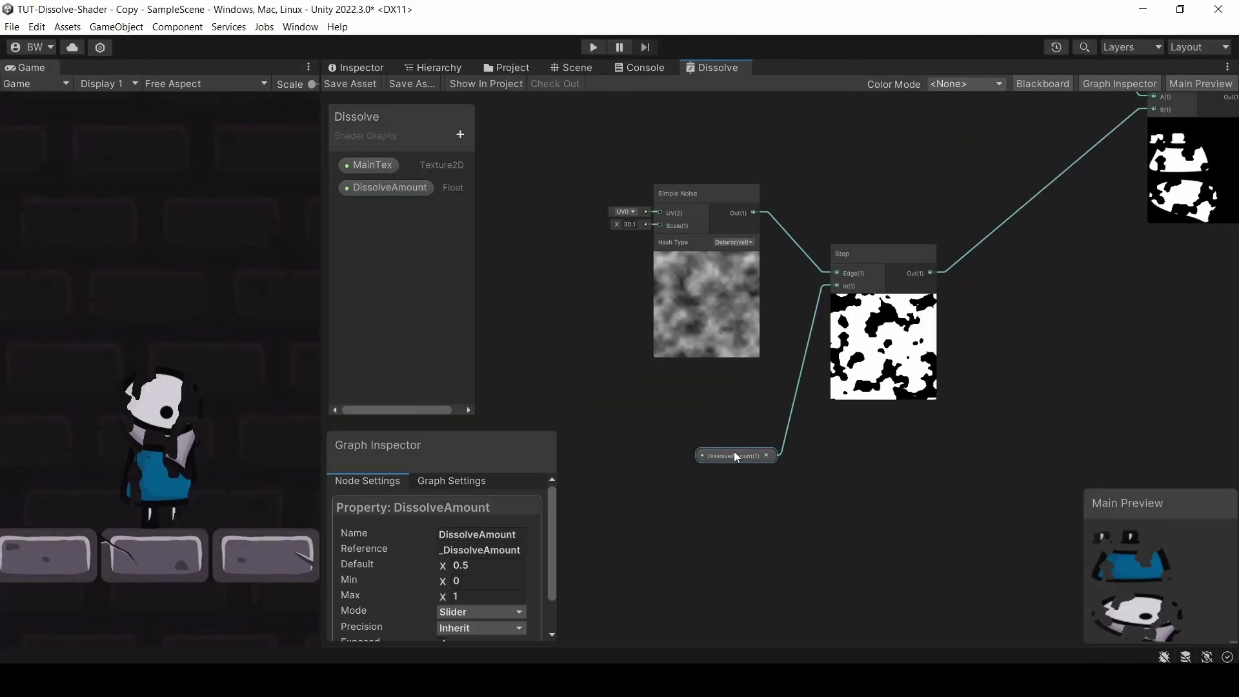
left_click_drag(708, 463, 837, 286)
type("one minus")
key("Return")
left_click(799, 537)
left_click_drag(775, 500, 775, 389)
left_click_drag(674, 464, 690, 387)
left_click(343, 82)
- On the Head material, set DissolveAmount to 0 and sweep it to test the dissolve
left_click(349, 70)
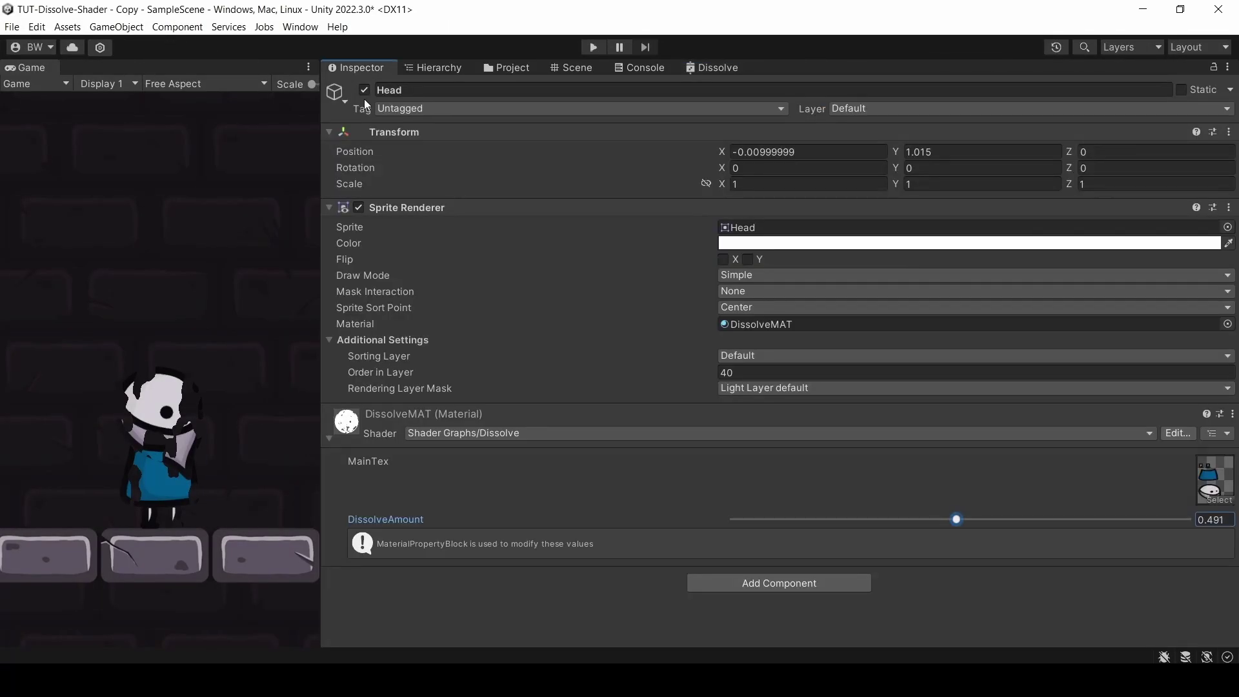
left_click_drag(960, 520, 600, 517)
left_click_drag(733, 520, 931, 544)
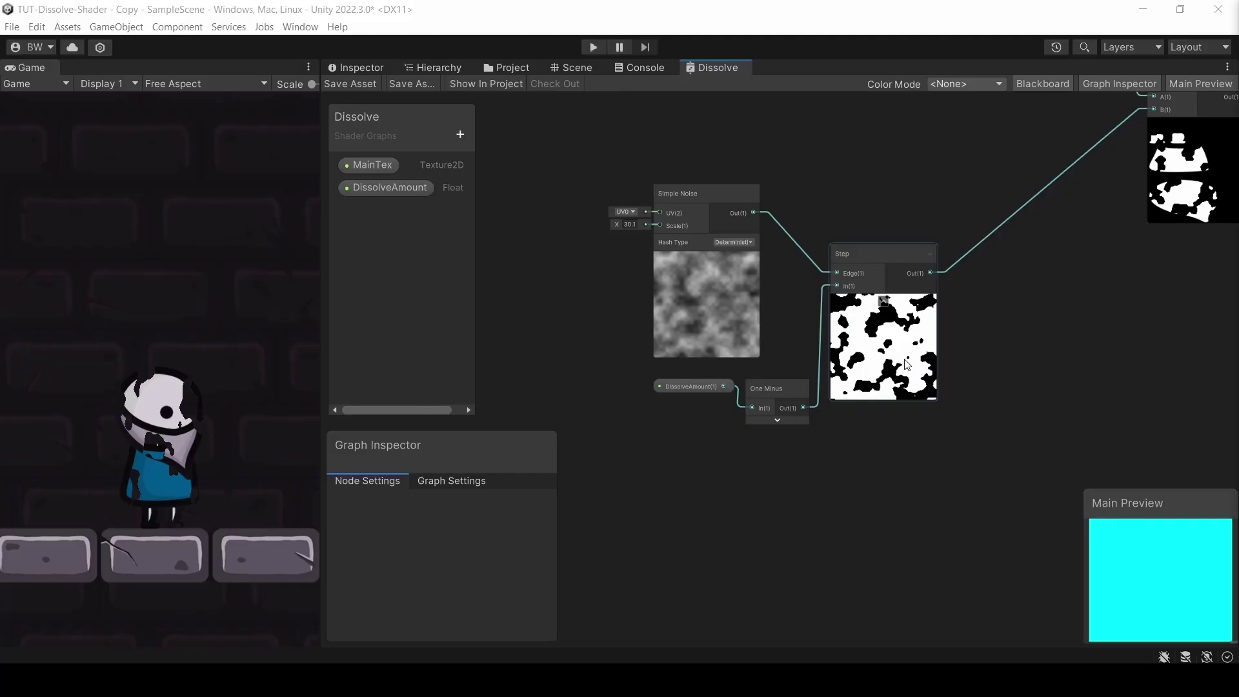
- Add a second Step node fed by the Simple Noise output
left_click_drag(753, 212, 832, 509)
type("step")
key("Return")
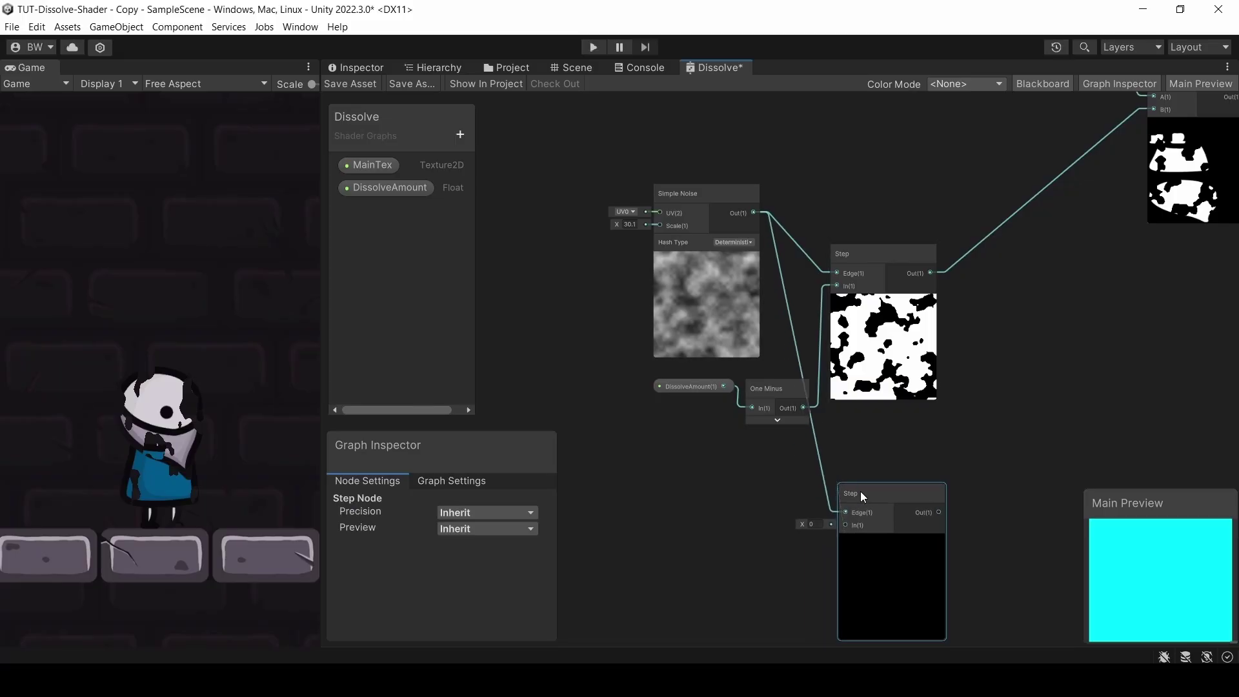
left_click(856, 495)
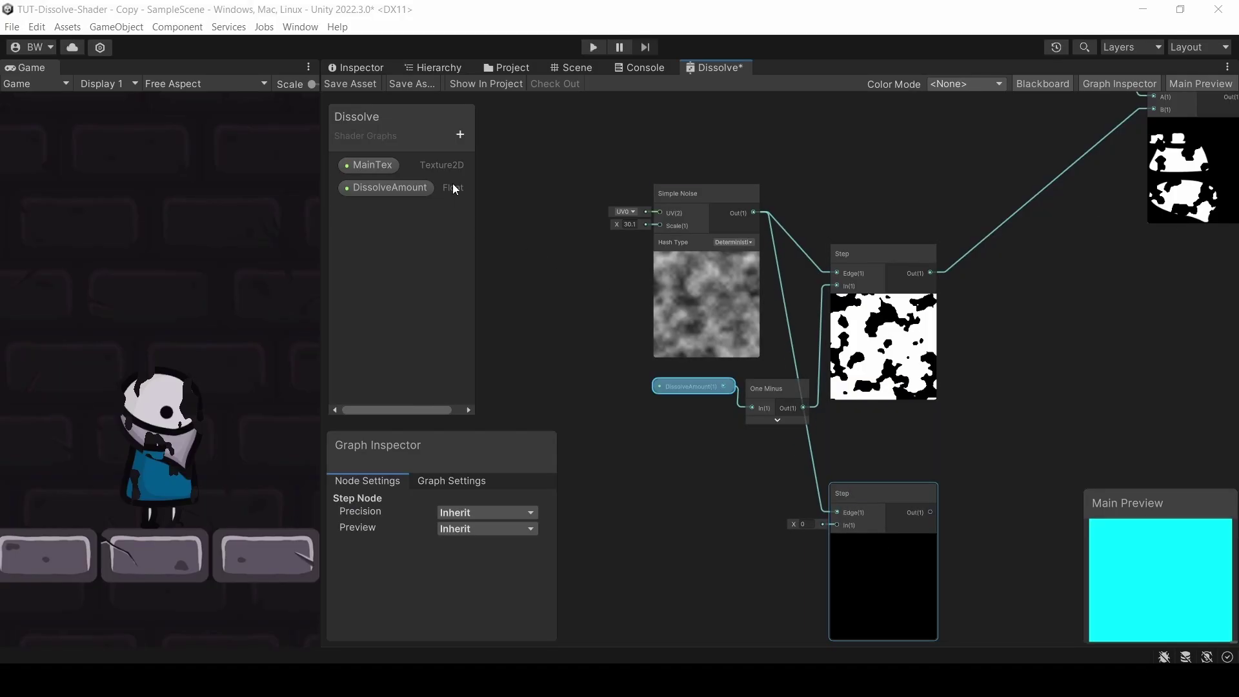
- Create a Float property OutlineThickness in Slider mode and edit its default value
left_click(460, 134)
left_click(487, 157)
type("OutlineThickness")
key("Return")
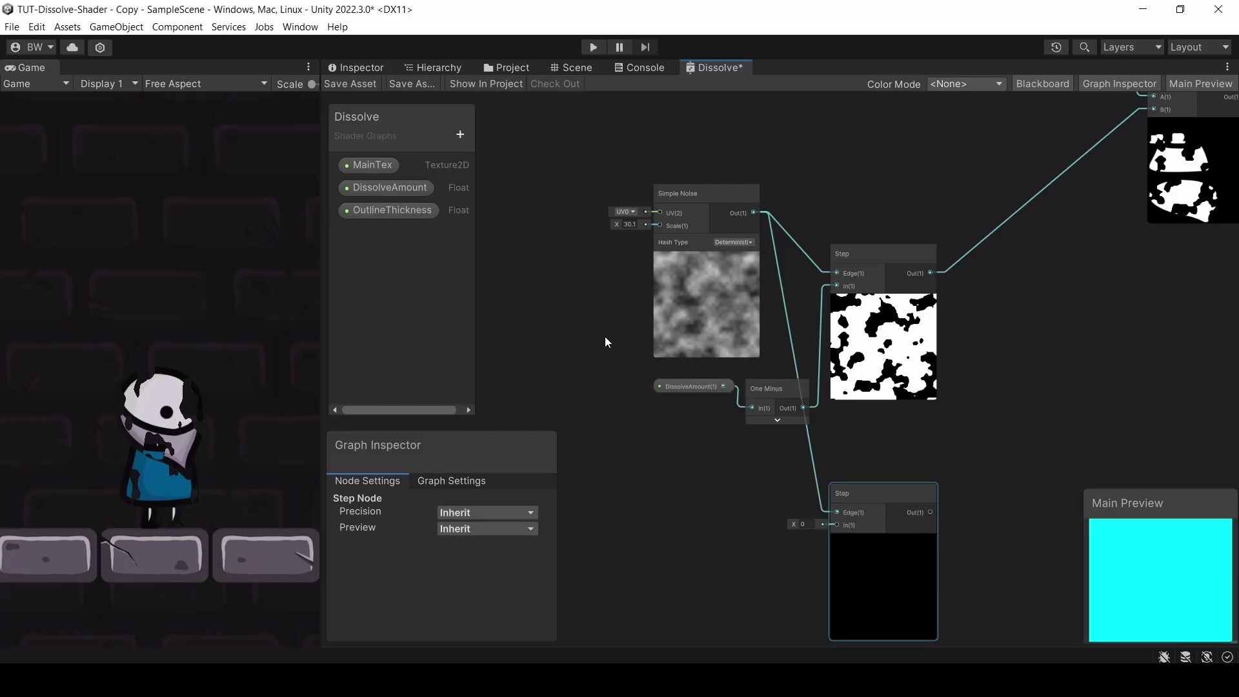
left_click(410, 213)
left_click(480, 580)
left_click(466, 612)
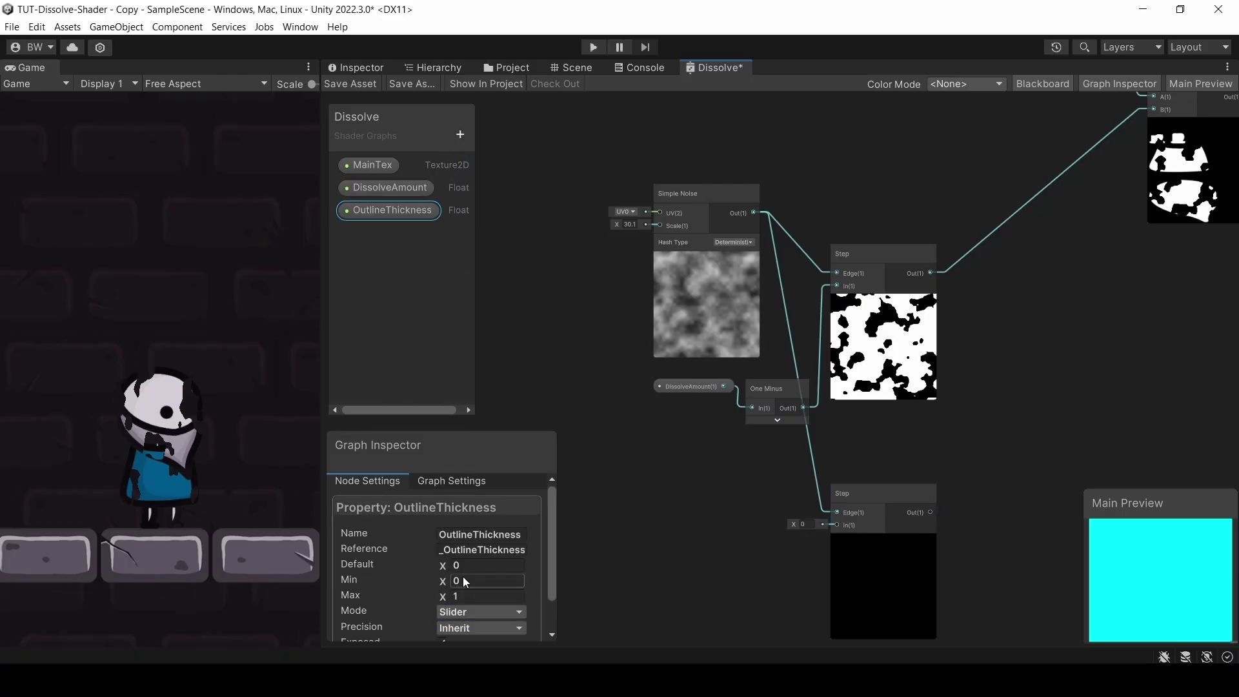
left_click(465, 565)
type(".1")
- Add One Minus and OutlineThickness with an Add node, feeding the lower Step's In
middle_click_drag(703, 469, 813, 436)
left_click_drag(737, 343, 882, 379)
left_click_drag(882, 361, 838, 503)
type("add")
key("Return")
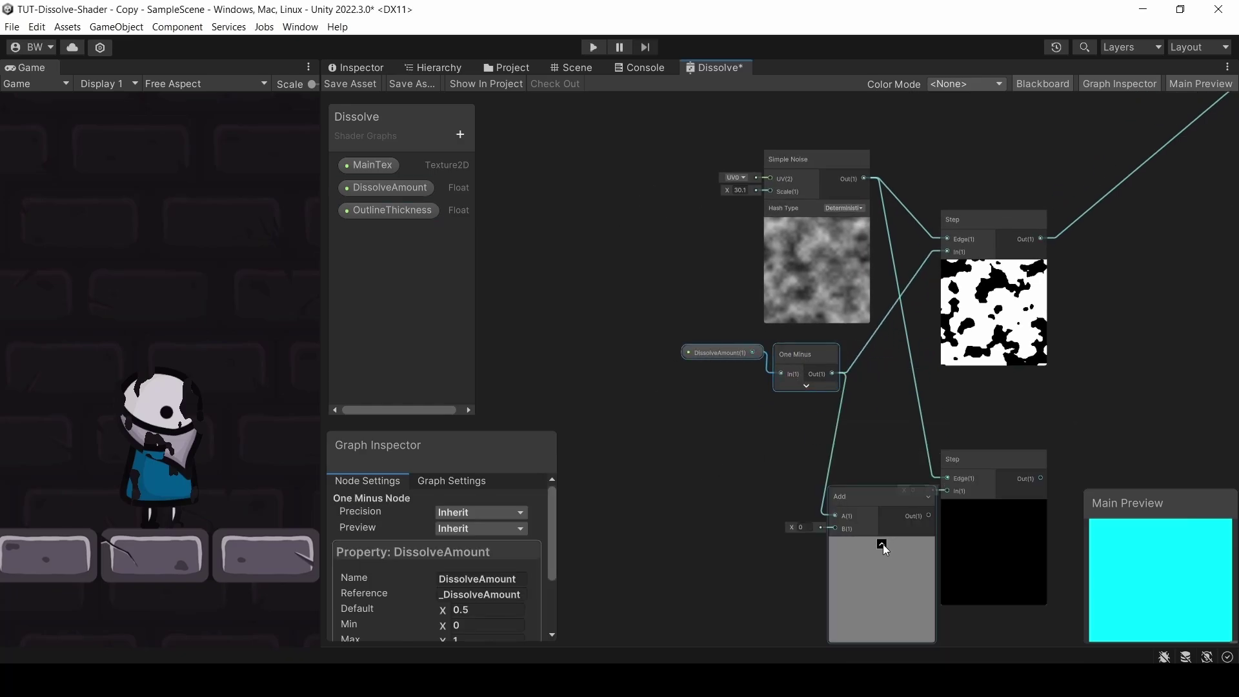
left_click_drag(880, 542, 799, 477)
left_click_drag(387, 209, 721, 509)
left_click_drag(672, 358, 797, 371)
left_click_drag(811, 352, 722, 351)
left_click_drag(823, 487, 945, 490)
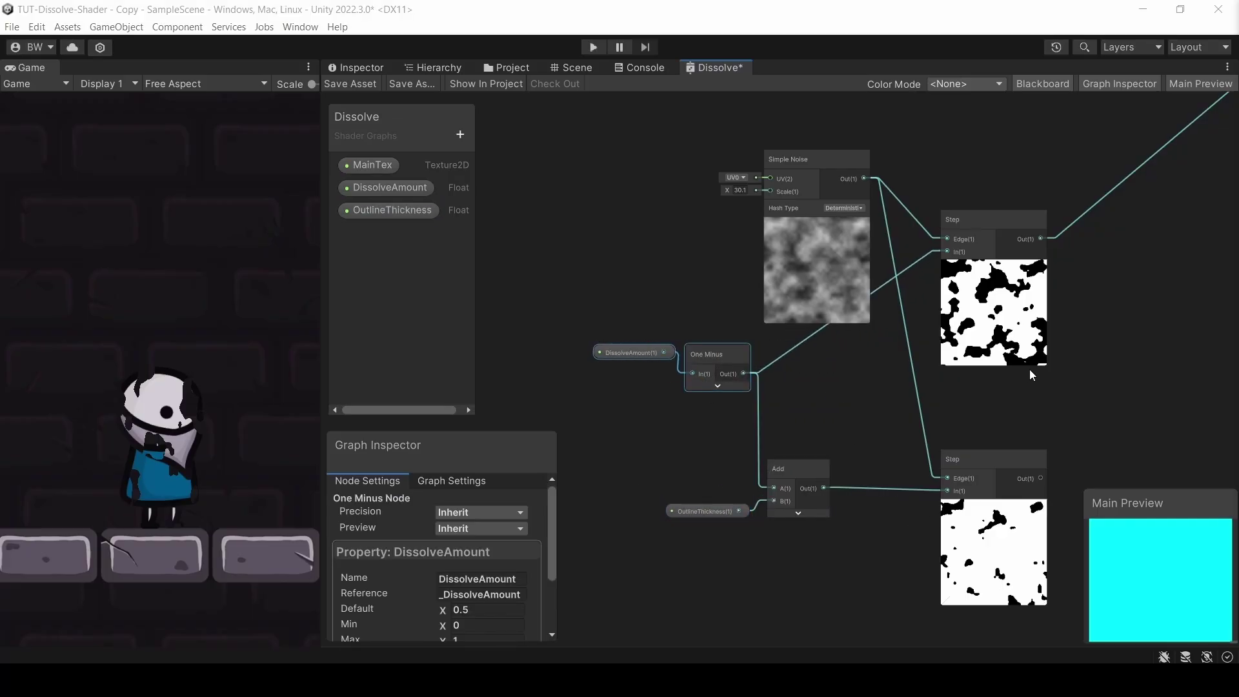
- Subtract the lower Step's output from the upper Step's output with a Subtract node
middle_click_drag(1034, 369, 804, 354)
left_click_drag(796, 229, 884, 363)
type("sub")
key("Down")
key("Return")
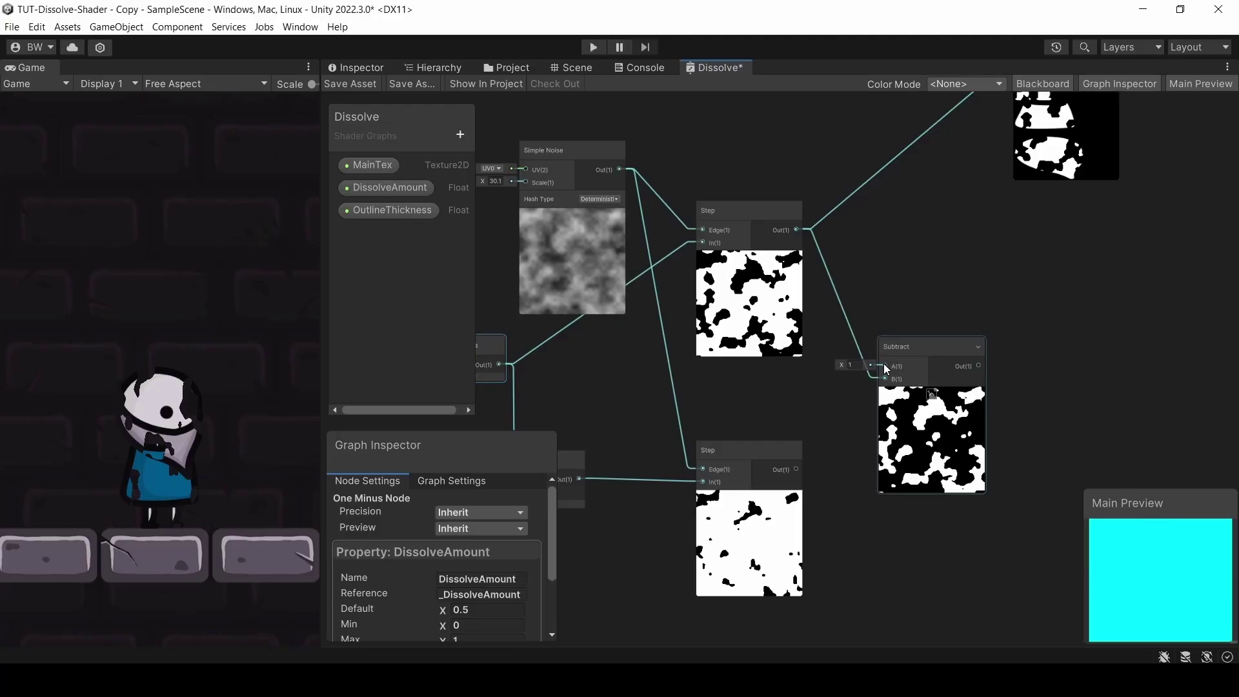
left_click_drag(796, 469, 885, 366)
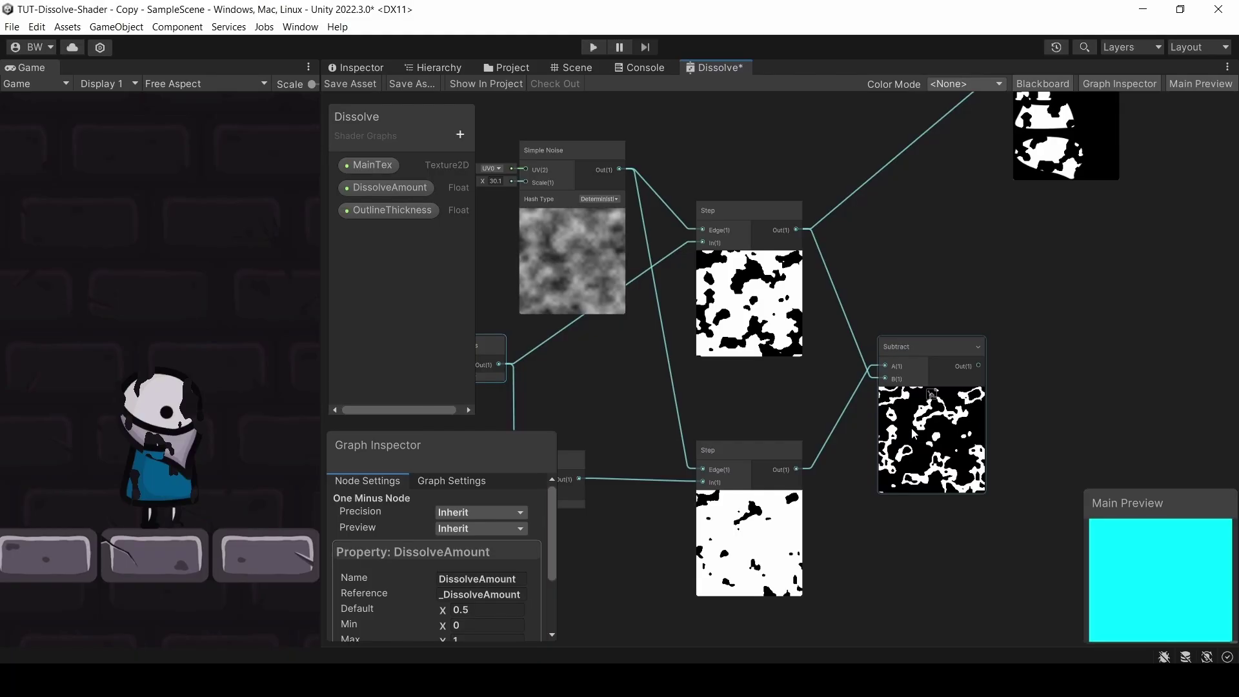
- Delete the link from the sprite texture to Base Color
middle_click_drag(1021, 237, 903, 366)
scroll(996, 246, "down", 3)
middle_click_drag(996, 246, 903, 357)
left_click(993, 385)
left_click_drag(899, 263, 935, 303)
key("Delete")
- Add the texture RGBA and the Subtract outline band with an Add node into Base Color, then save
left_click_drag(743, 247, 873, 266)
type("add")
key("Return")
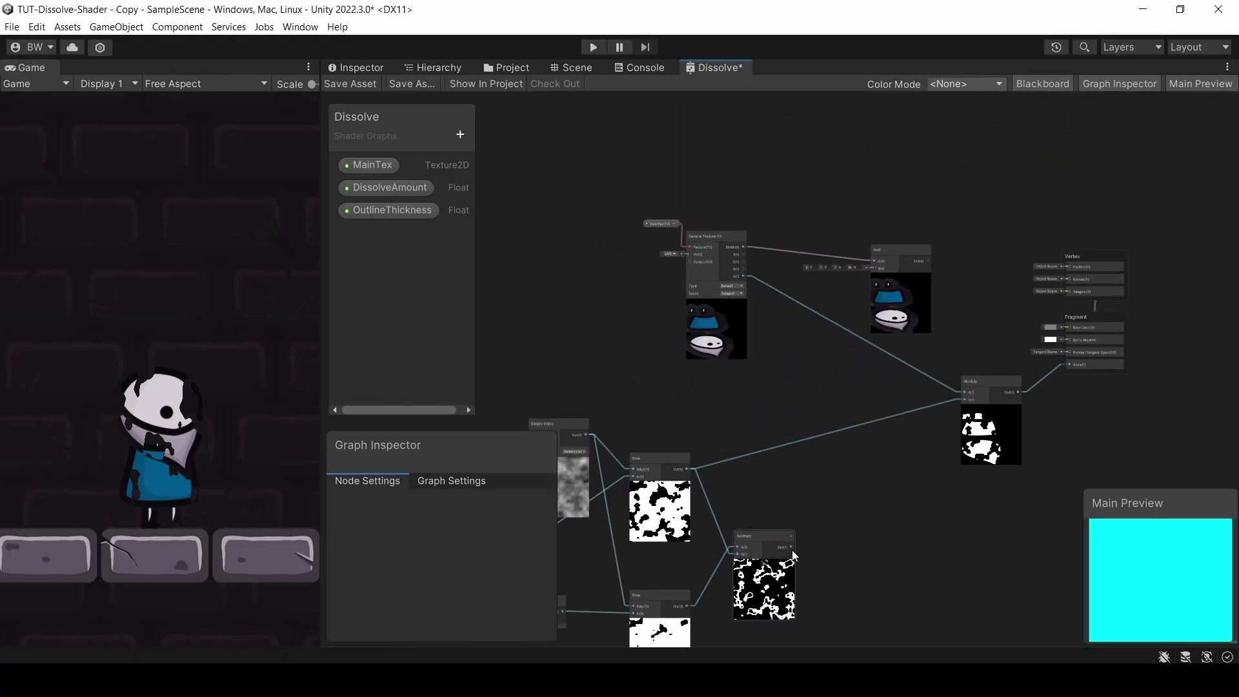
left_click_drag(791, 547, 874, 268)
scroll(873, 274, "up", 5)
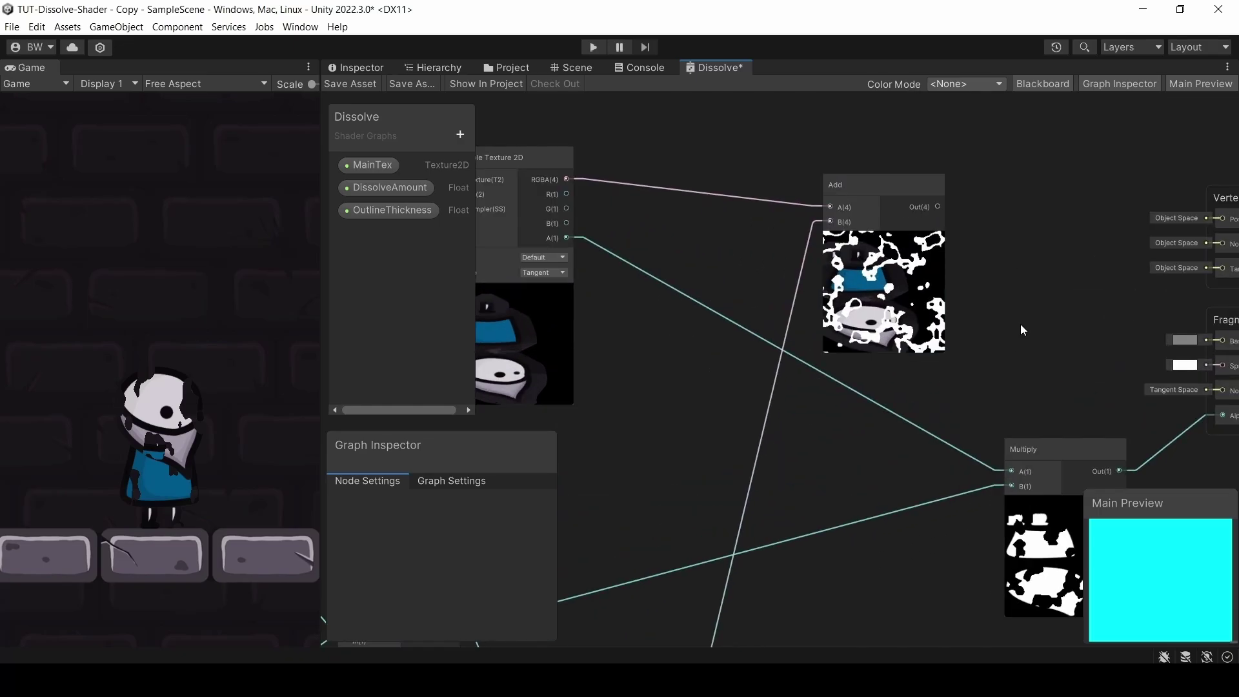
middle_click_drag(927, 215, 760, 206)
left_click_drag(768, 202, 1026, 341)
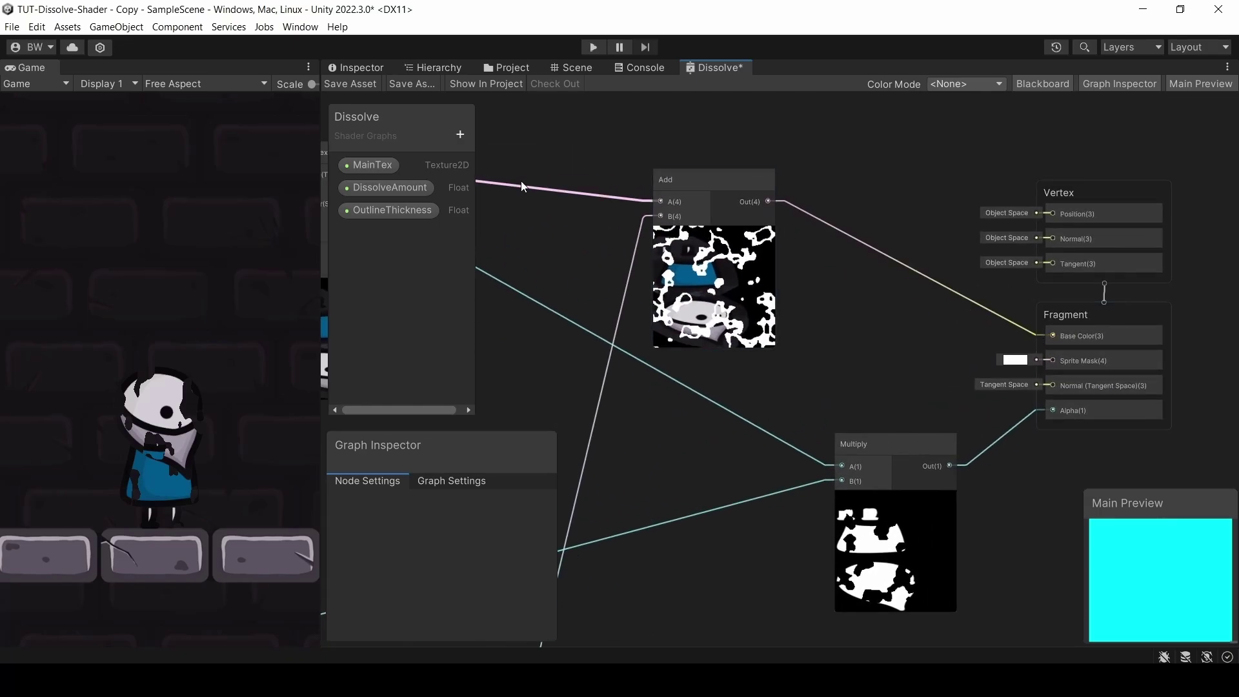
key("ctrl+s")
- Feed the lower Step into Multiply B, save, and test with DissolveAmount 0.391 and outline 0.009
scroll(869, 351, "down", 3)
left_click_drag(724, 438, 760, 506)
left_click_drag(642, 516, 960, 279)
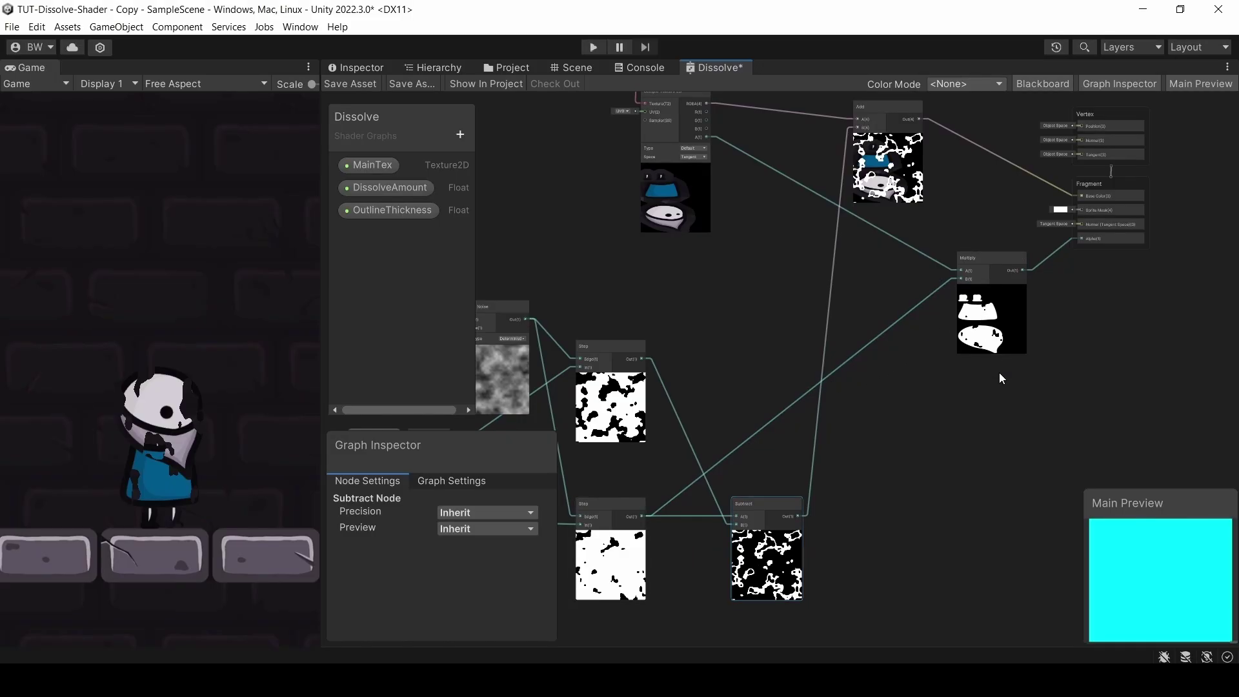
left_click(352, 85)
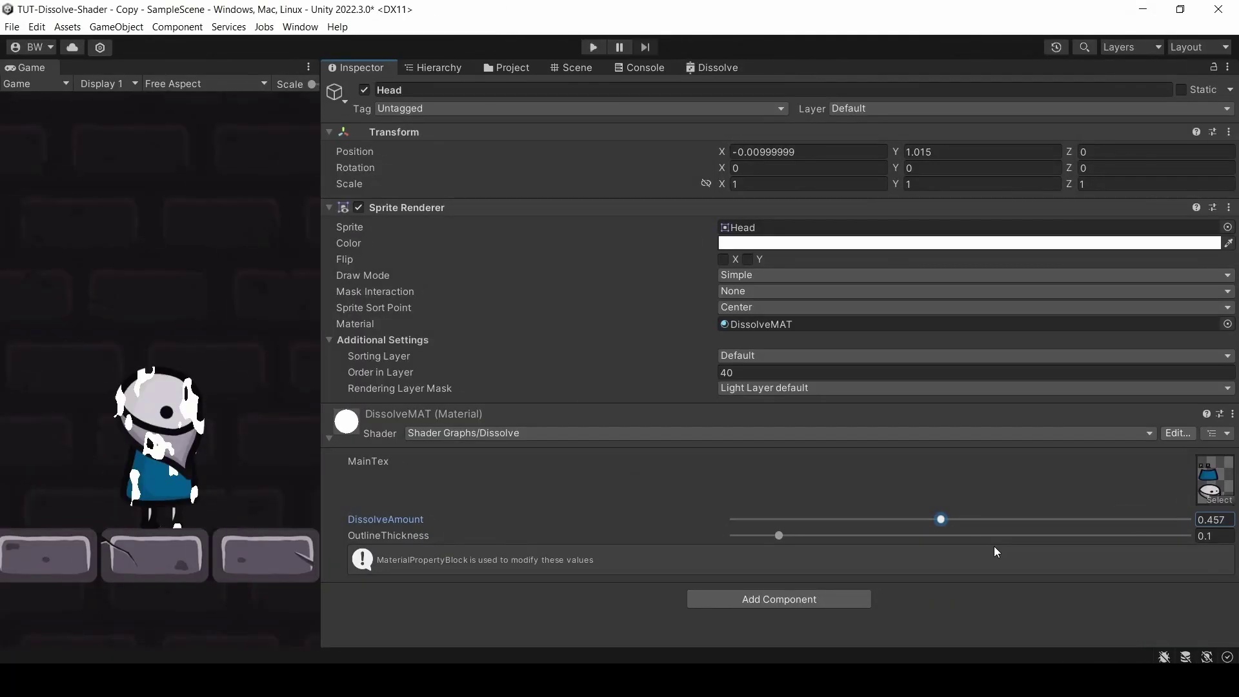
left_click_drag(940, 519, 980, 520)
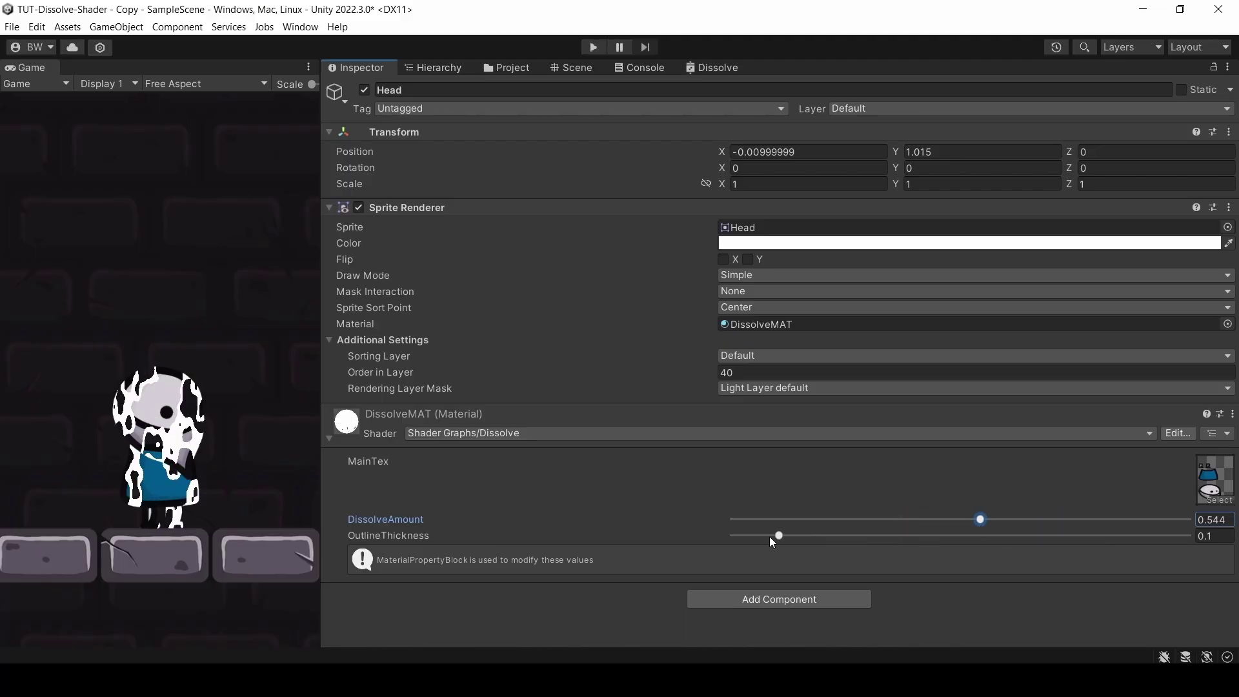
mouse_move(774, 537)
left_mouse_down()
mouse_move(738, 538)
mouse_move(778, 537)
mouse_move(741, 537)
mouse_move(764, 537)
left_mouse_up()
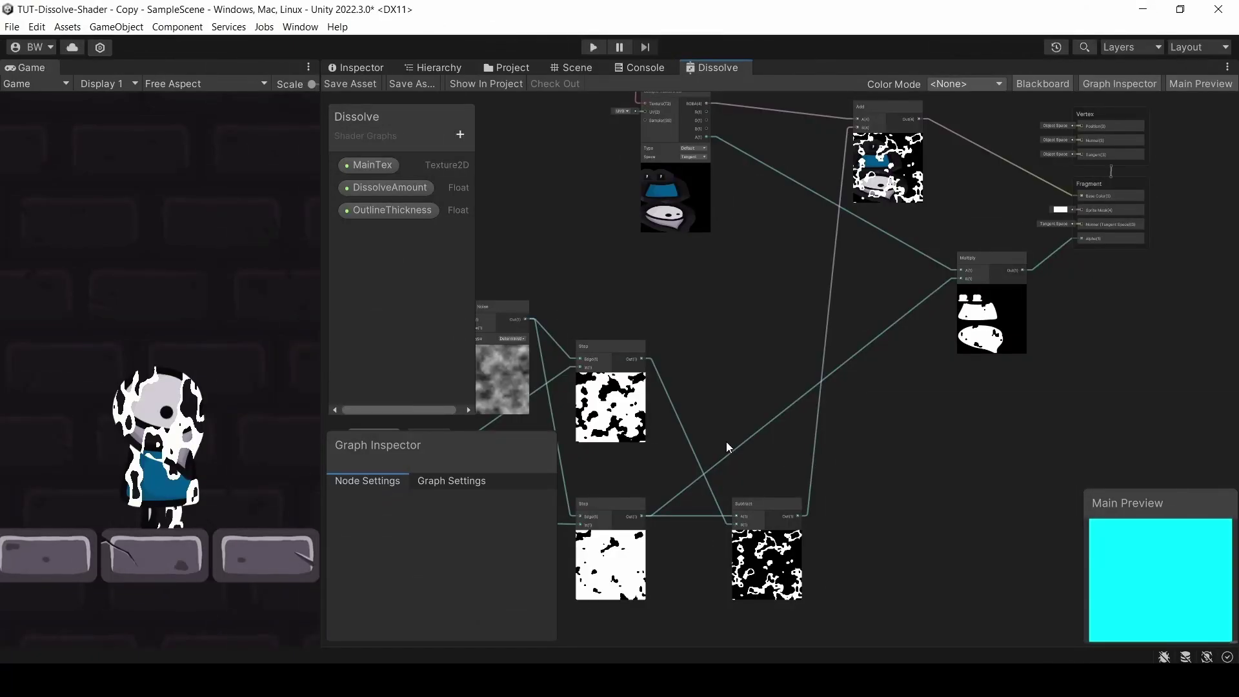
- Nudge the noise scale to about 33 and add a Float property DissolveScale above OutlineThickness
middle_click_drag(726, 442, 1020, 444)
scroll(795, 334, "up", 5)
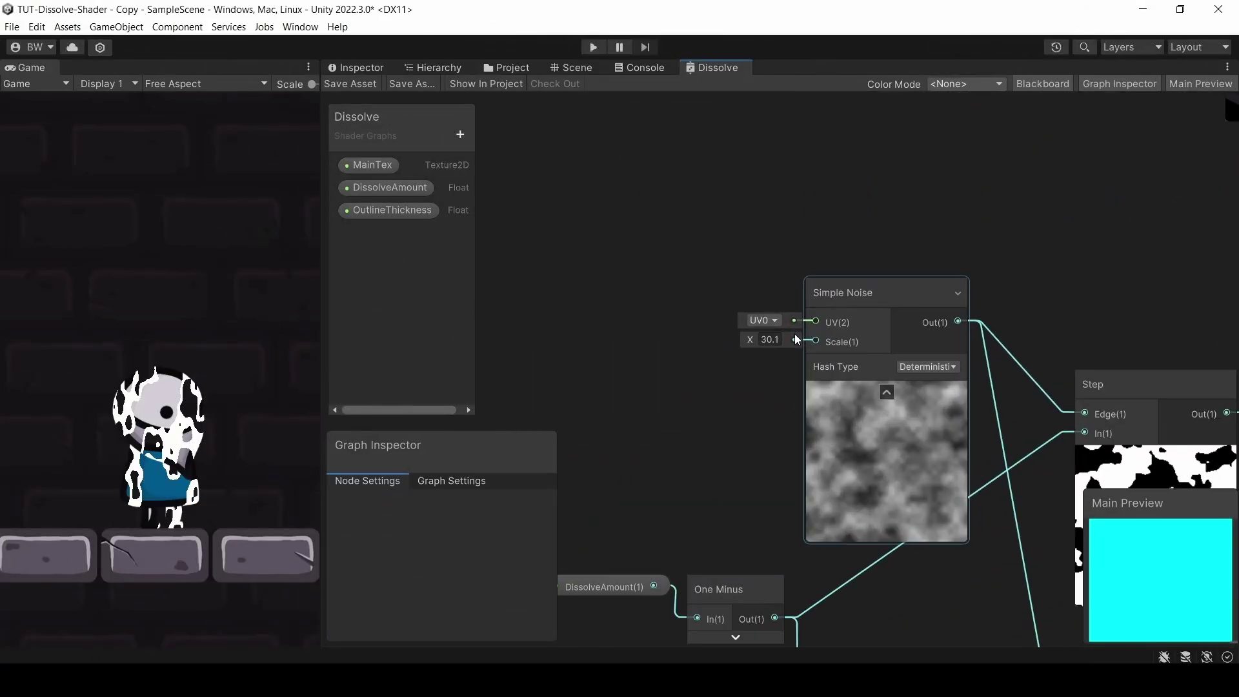
mouse_move(749, 341)
left_mouse_down()
mouse_move(731, 343)
mouse_move(765, 343)
left_mouse_up()
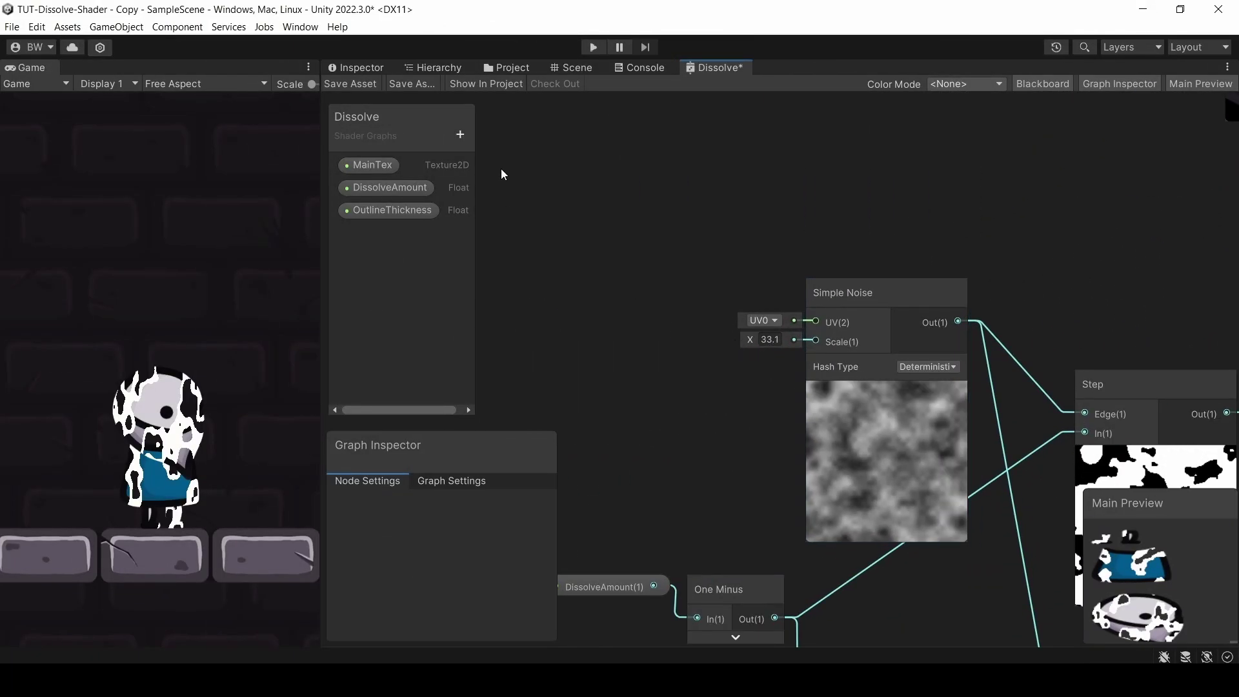
left_click(460, 135)
left_click(489, 162)
type("DissolveScale")
key("Return")
left_click_drag(381, 232, 382, 205)
- Make DissolveScale a slider with max 500, default 30, wire it into Simple Noise Scale, and save
left_click(470, 581)
left_click(474, 609)
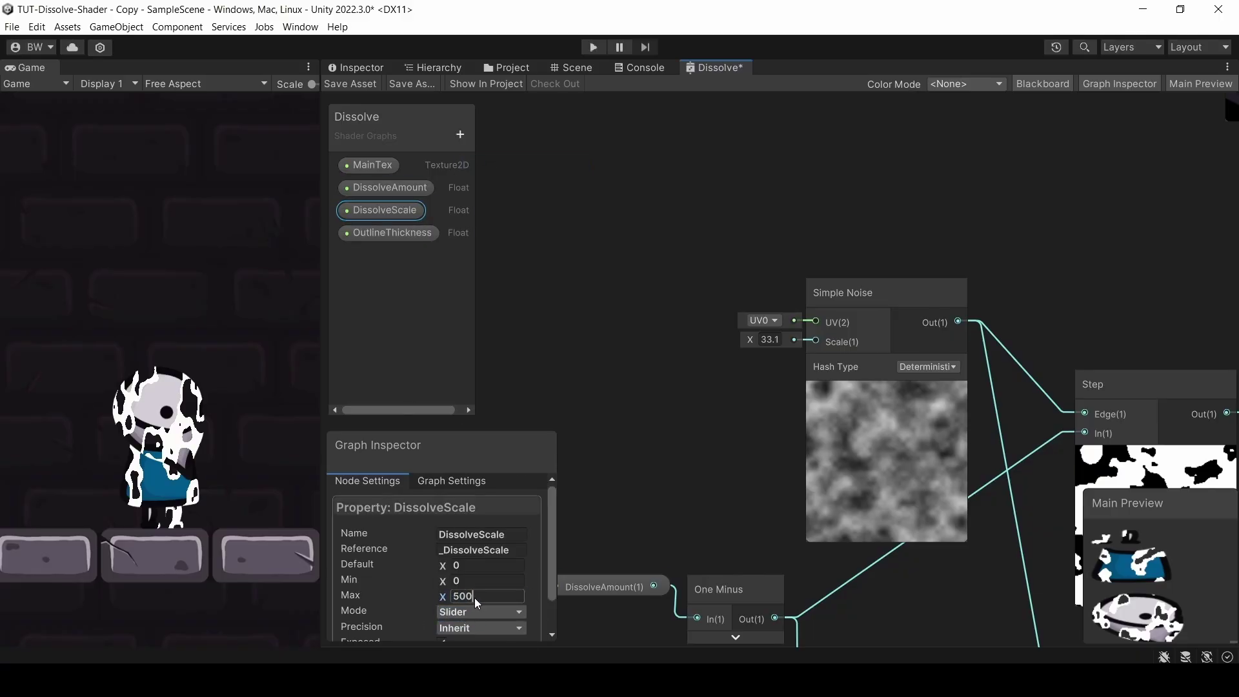
left_click(479, 564)
left_click_drag(384, 210, 816, 342)
key("ctrl+s")
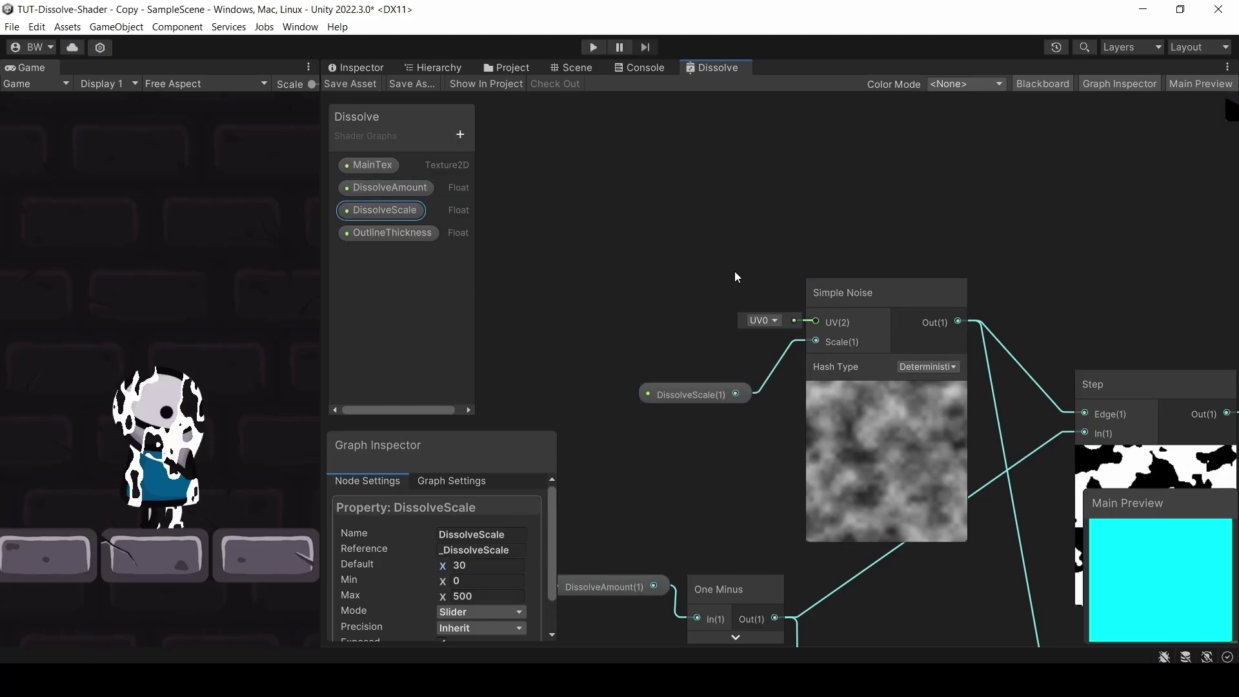
scroll(810, 417, "down", 5)
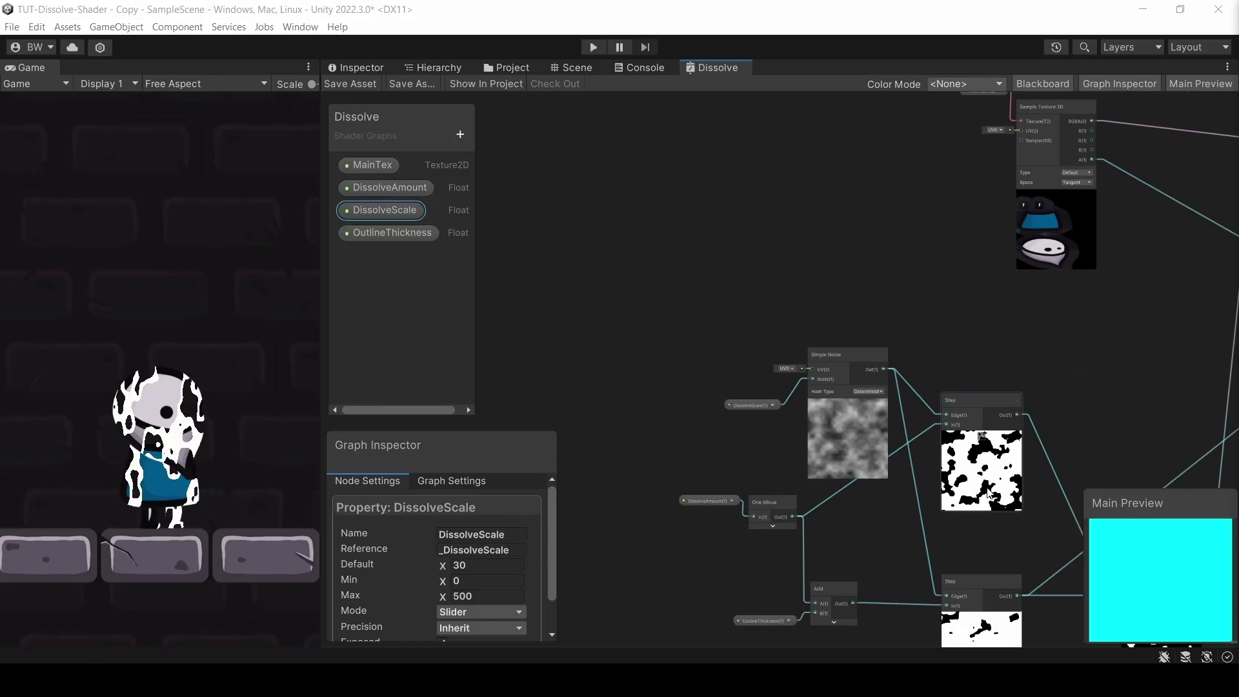
middle_click_drag(990, 494, 646, 261)
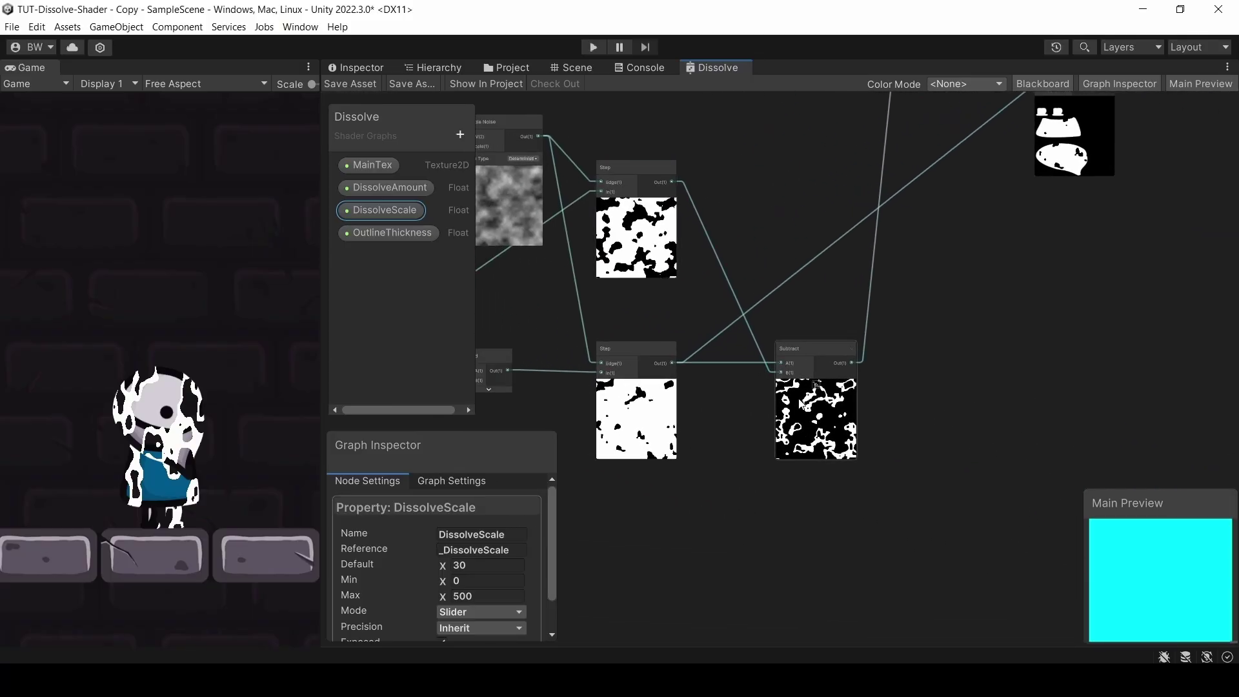
- Add a Color property named OutlineColor to the Blackboard
left_click(460, 134)
left_click(512, 224)
type("OutlineColor")
key("Return")
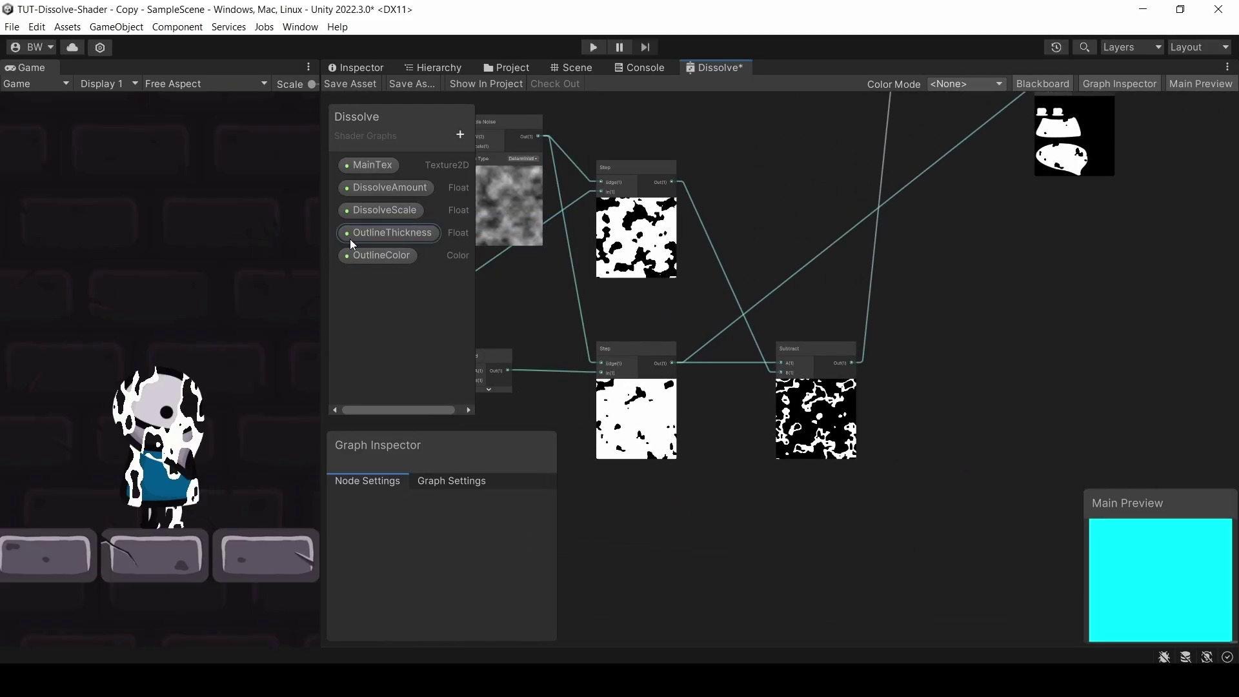
left_click(378, 255)
- Give OutlineColor a fully opaque, saturated magenta default and switch it to HDR mode
left_click(480, 564)
left_click_drag(537, 488, 638, 459)
left_click_drag(584, 391, 604, 362)
left_click_drag(491, 604, 602, 604)
left_click(644, 277)
left_click(456, 583)
left_click(460, 613)
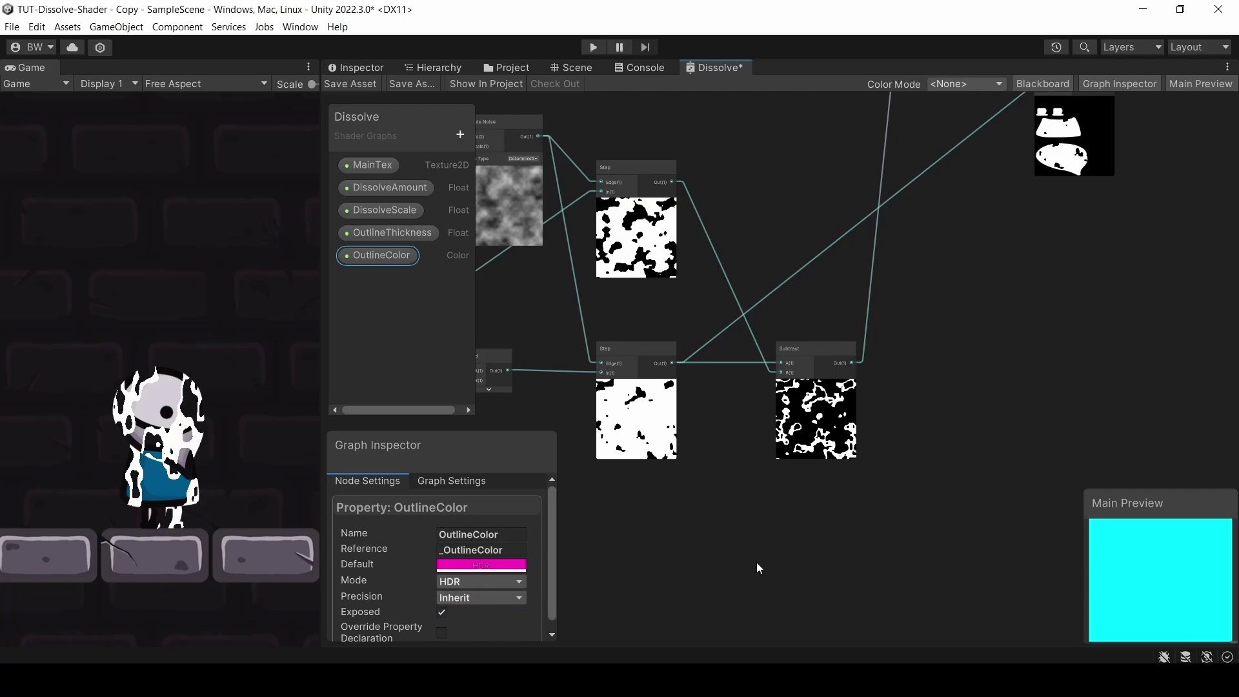
- Multiply the Subtract outline mask by OutlineColor, feed the result into Add's B input, and save
left_click_drag(851, 363, 944, 366)
type("mul")
key("Return")
left_click_drag(381, 256, 943, 392)
middle_click_drag(971, 338, 799, 543)
left_click_drag(845, 585, 746, 204)
middle_click_drag(746, 204, 778, 107)
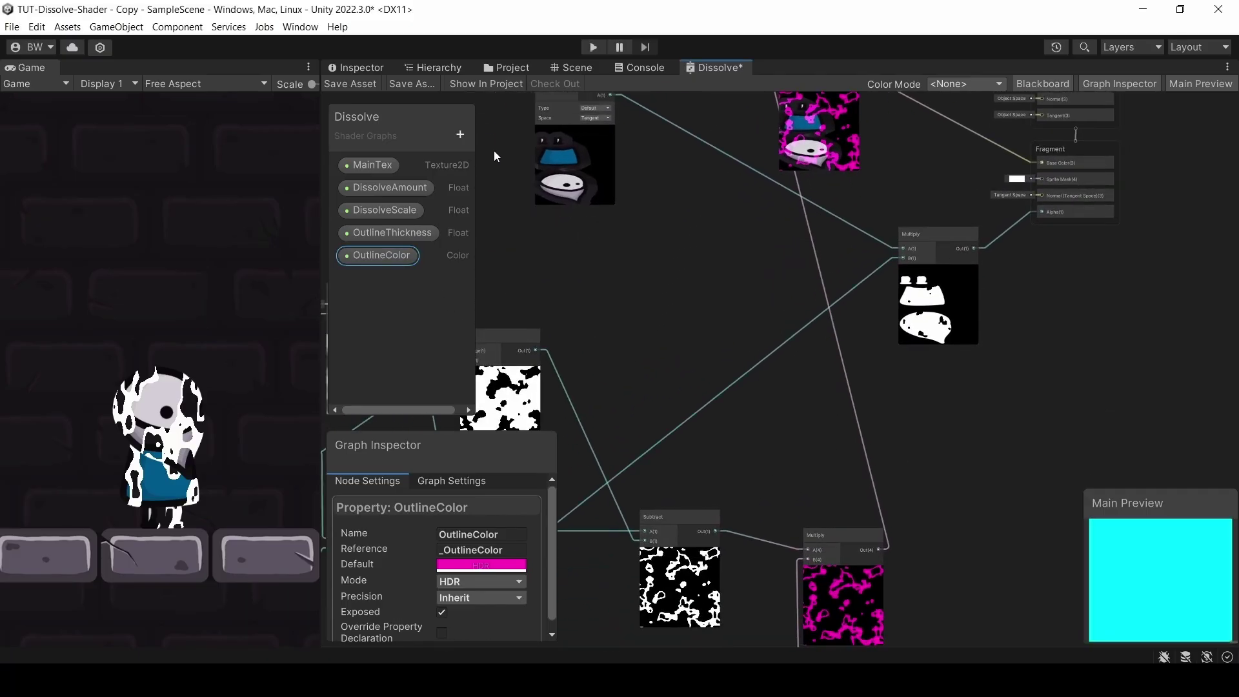
key("ctrl+s")
- Create a Global Volume in the scene and assign it a new volume profile
left_click(356, 67)
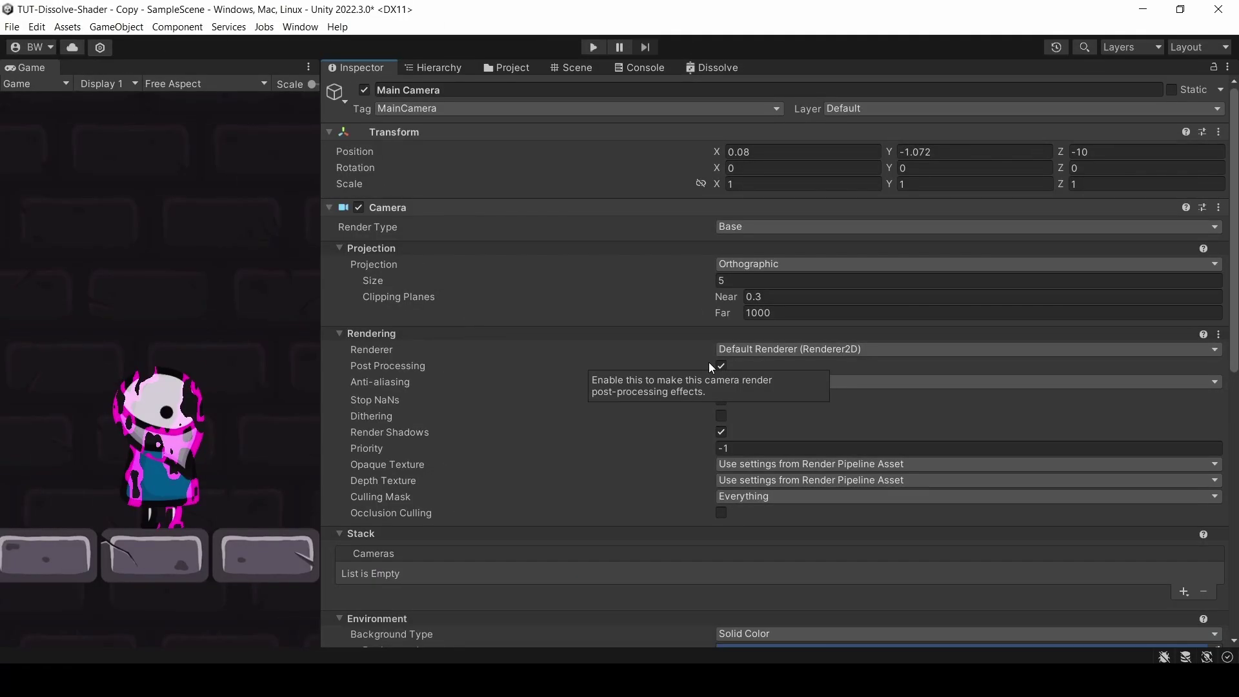
left_click(439, 67)
right_click(441, 331)
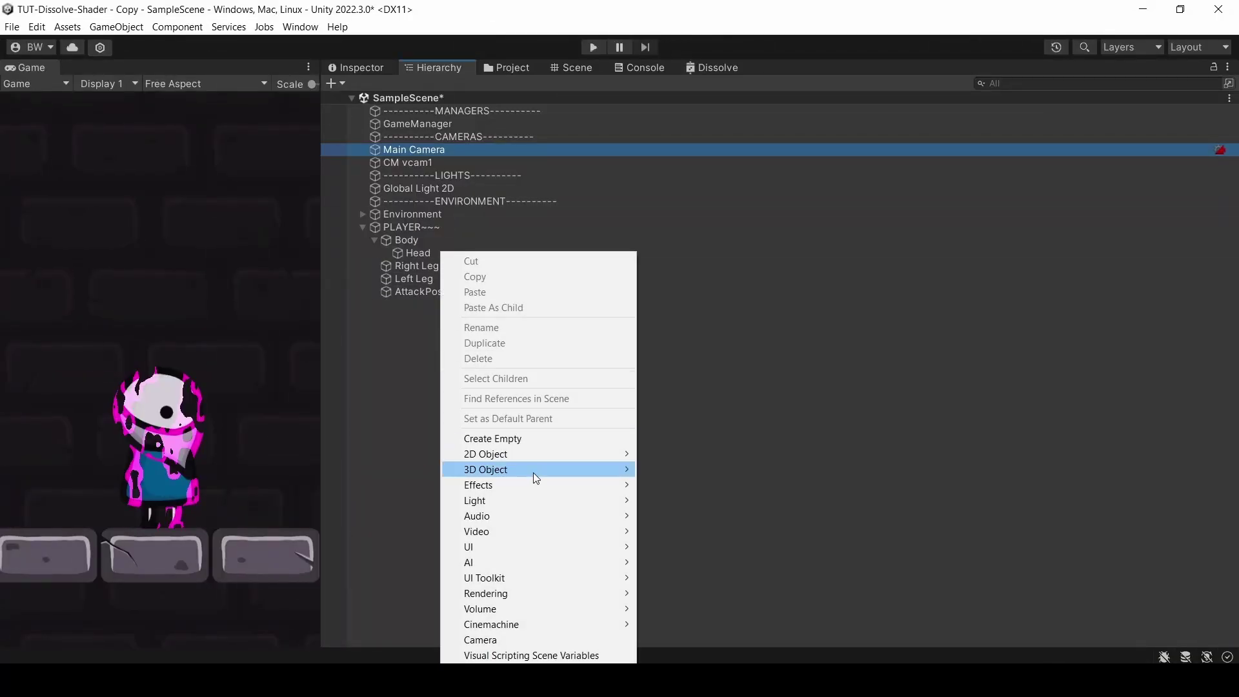
mouse_move(579, 609)
left_click(684, 609)
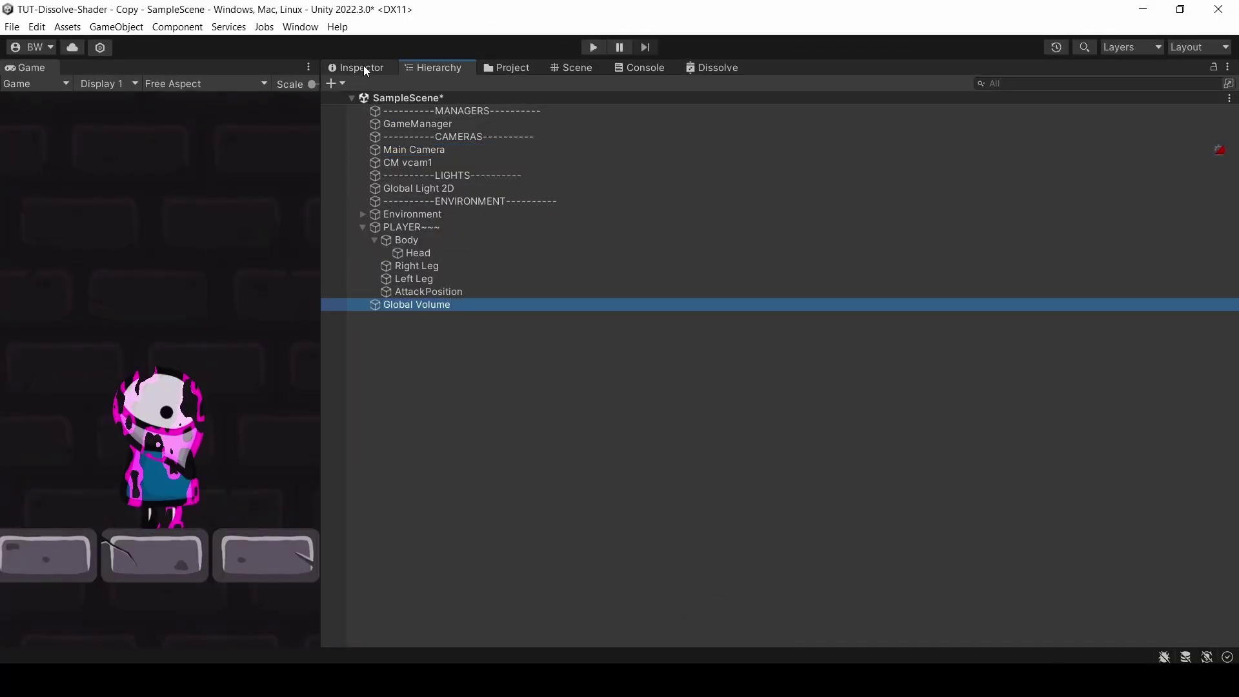
left_click(356, 67)
left_click(1211, 275)
- Add a Bloom override with Threshold and Intensity enabled and Threshold set to 1.1
left_click(792, 337)
left_click(729, 140)
left_click(723, 137)
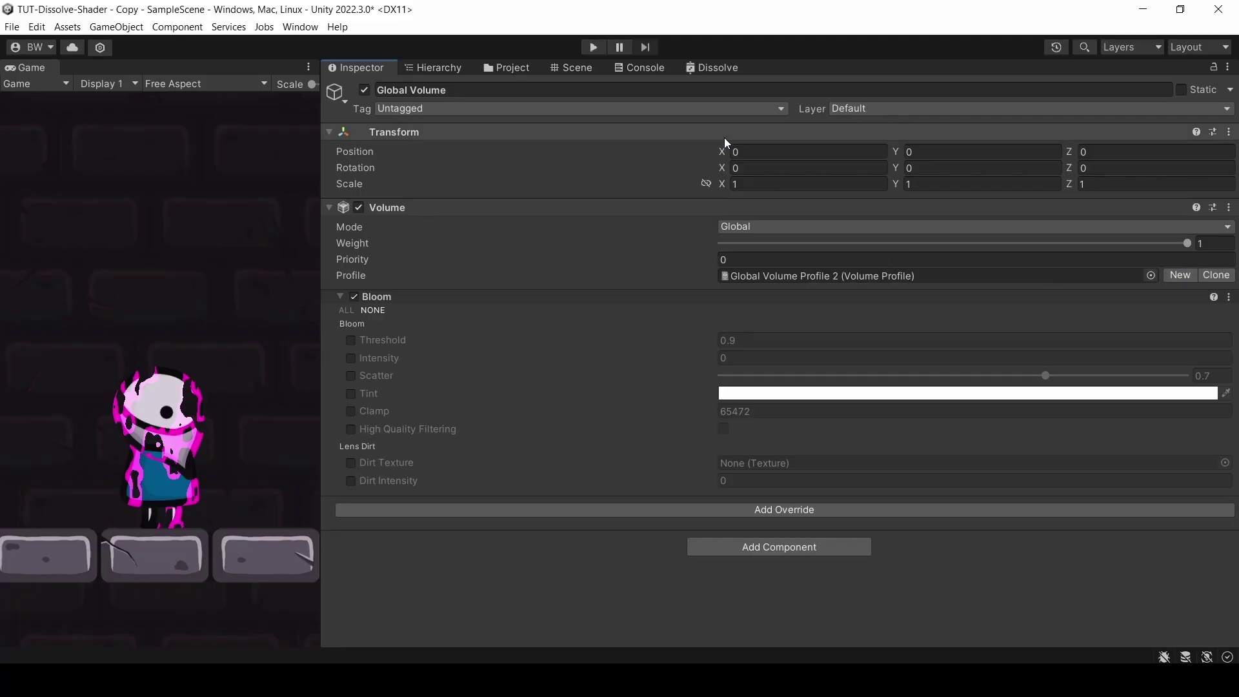
left_click(351, 340)
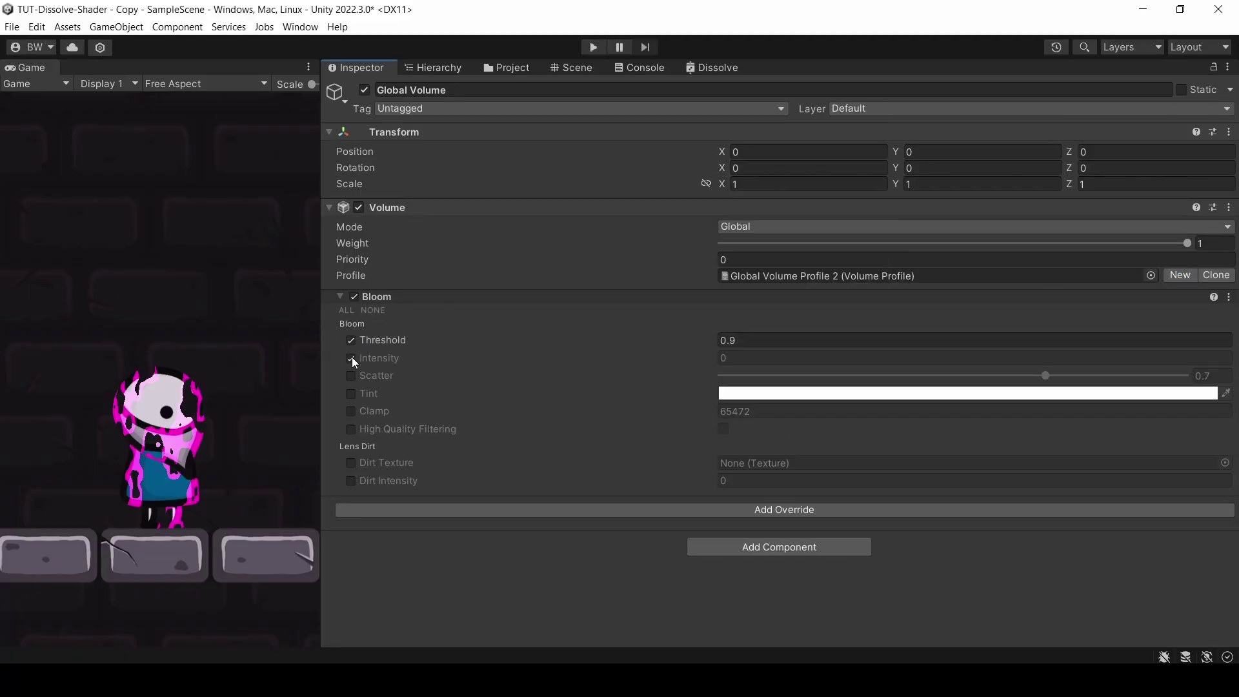
left_click(351, 357)
left_click(761, 342)
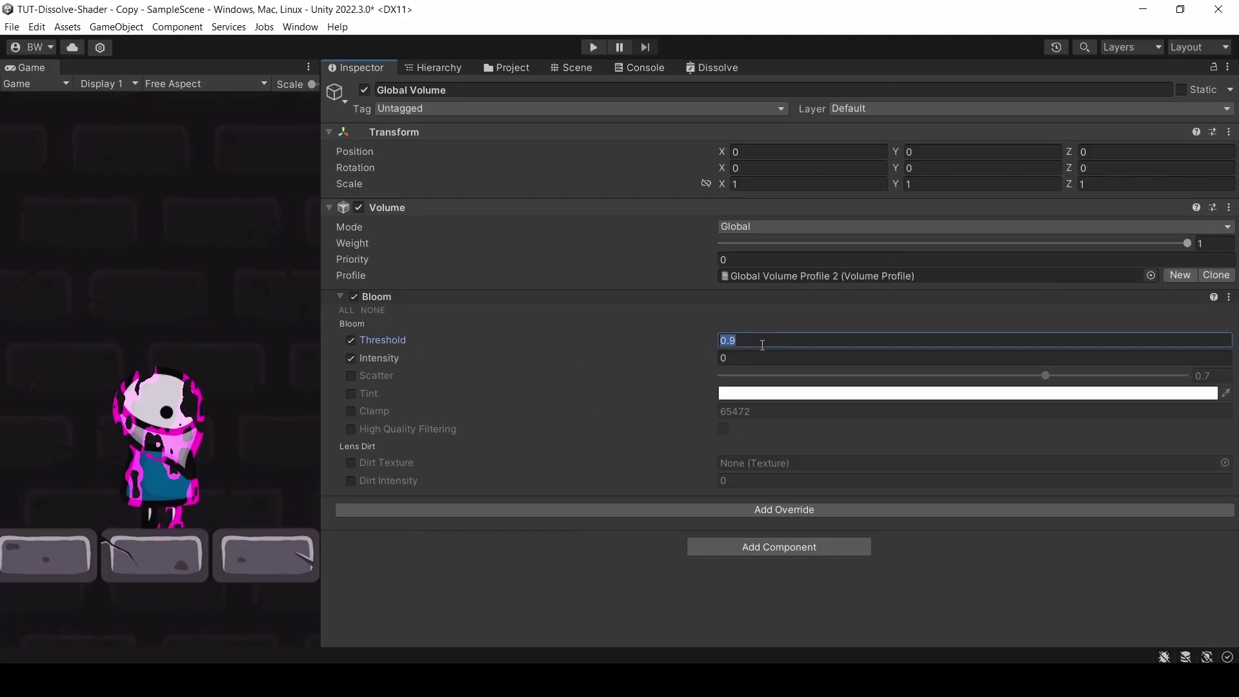
type("1.1")
left_click(762, 358)
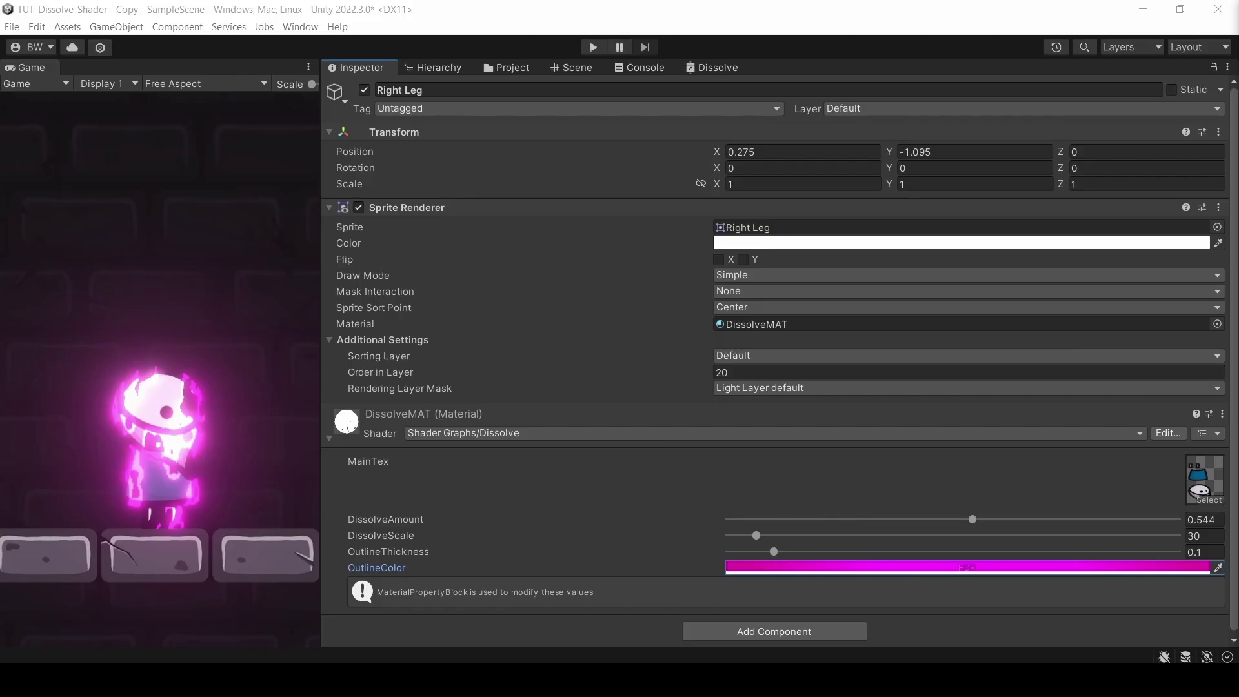
left_click(706, 67)
scroll(822, 322, "up", 6)
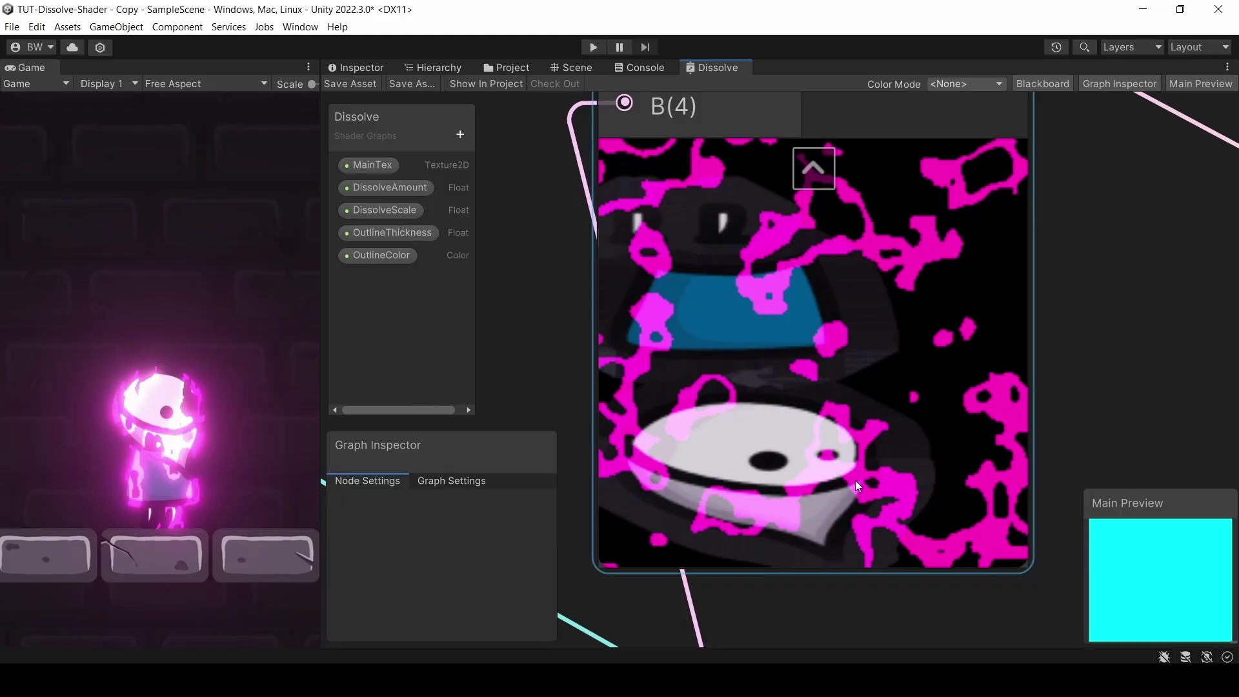
- Create a Subtract node from the texture's RGBA and feed the outline mask into its B input
scroll(745, 522, "down", 8)
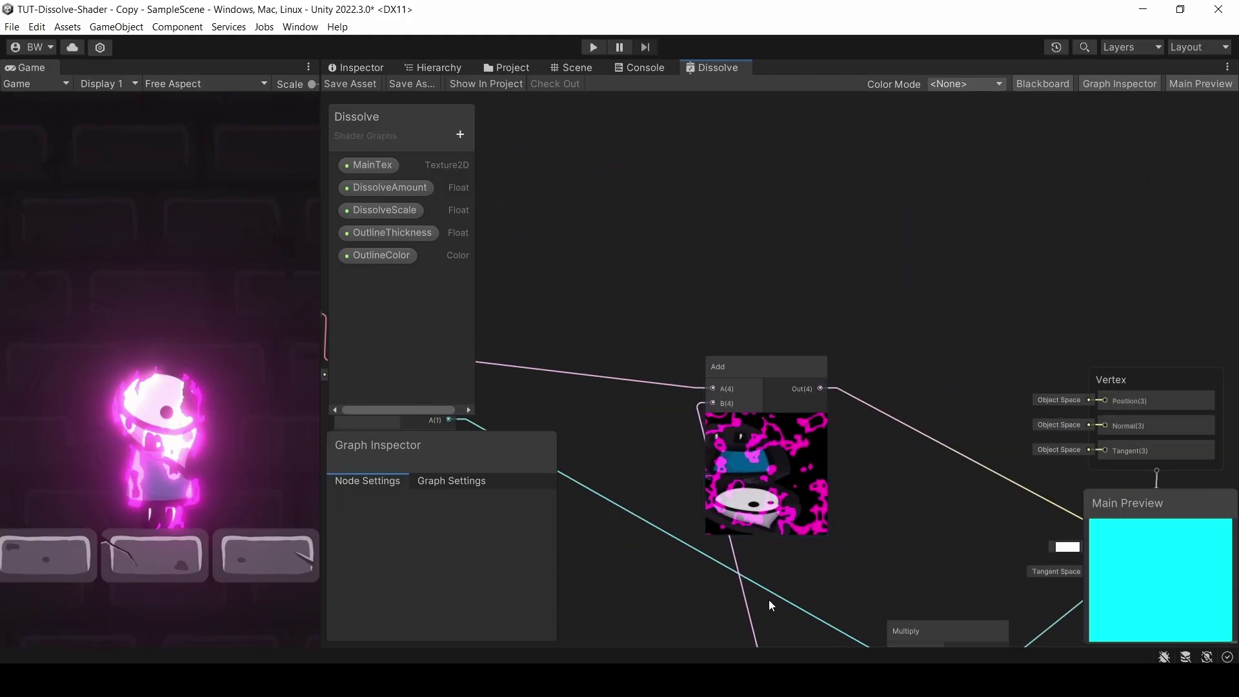
middle_click_drag(769, 600, 741, 37)
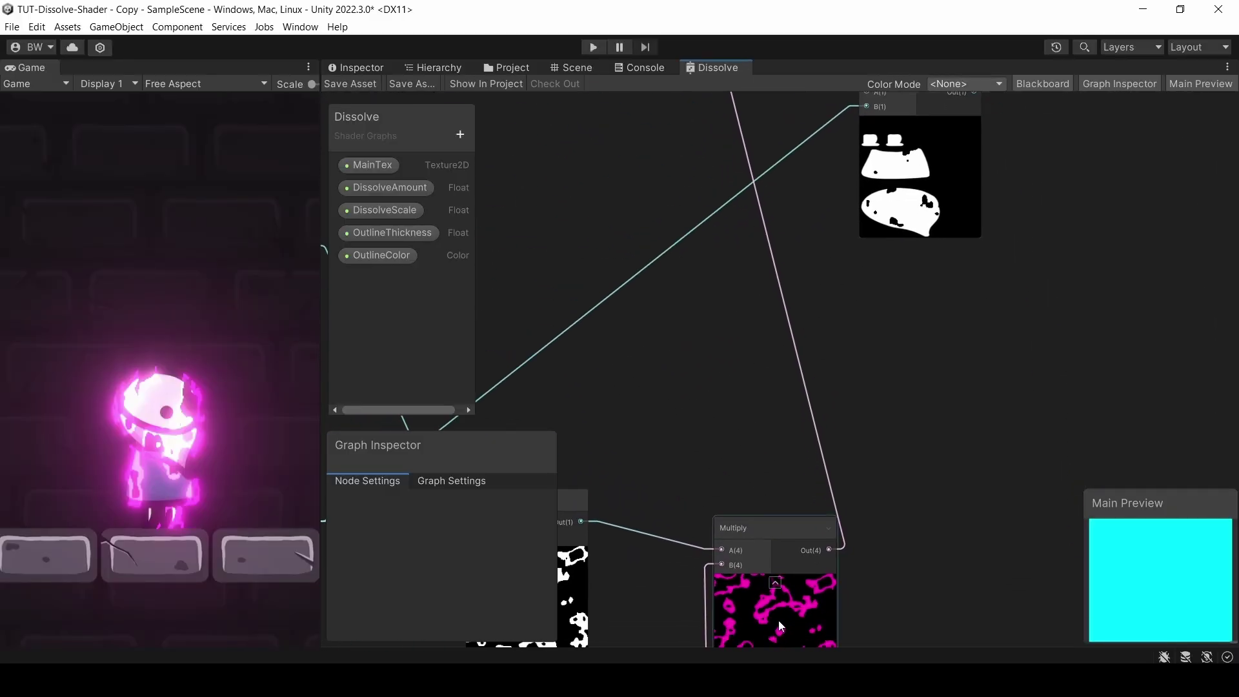
scroll(743, 269, "down", 2)
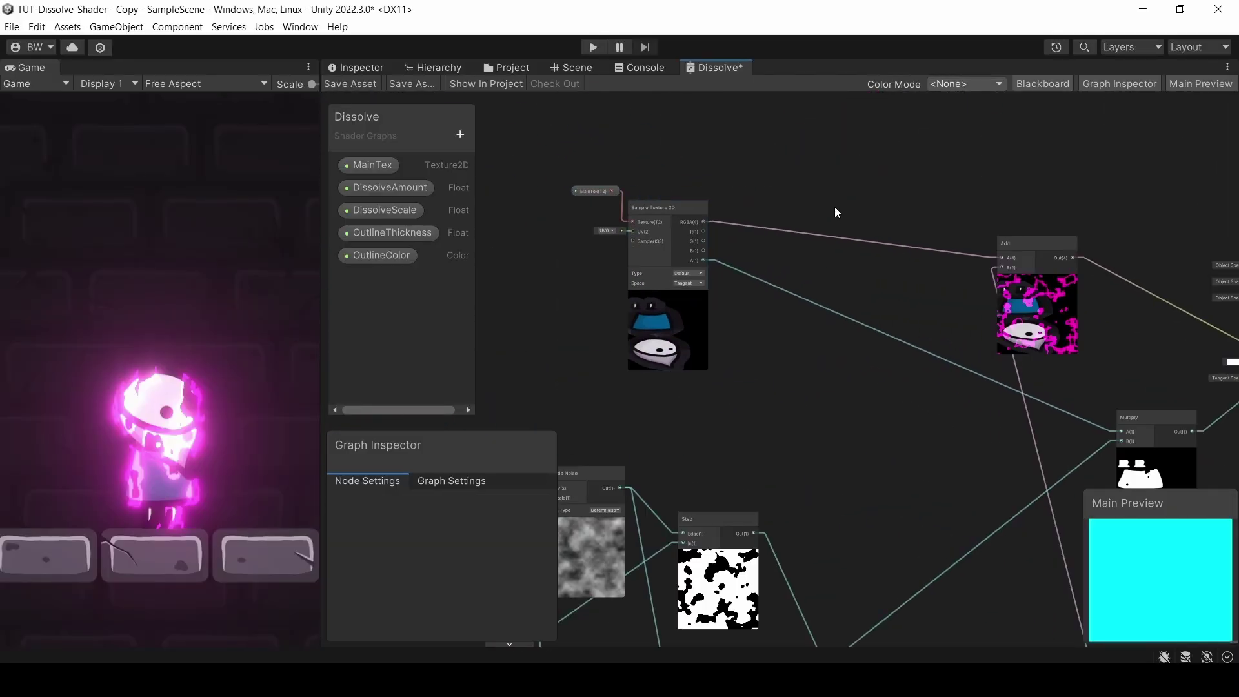
middle_click_drag(834, 207, 733, 201)
left_click_drag(604, 216, 729, 227)
type("sub")
key("Return")
middle_click_drag(869, 501, 859, 459)
left_click_drag(833, 595, 714, 224)
- Route the texture-minus-outline result into the Add node's A input and save the graph
scroll(756, 301, "up", 8)
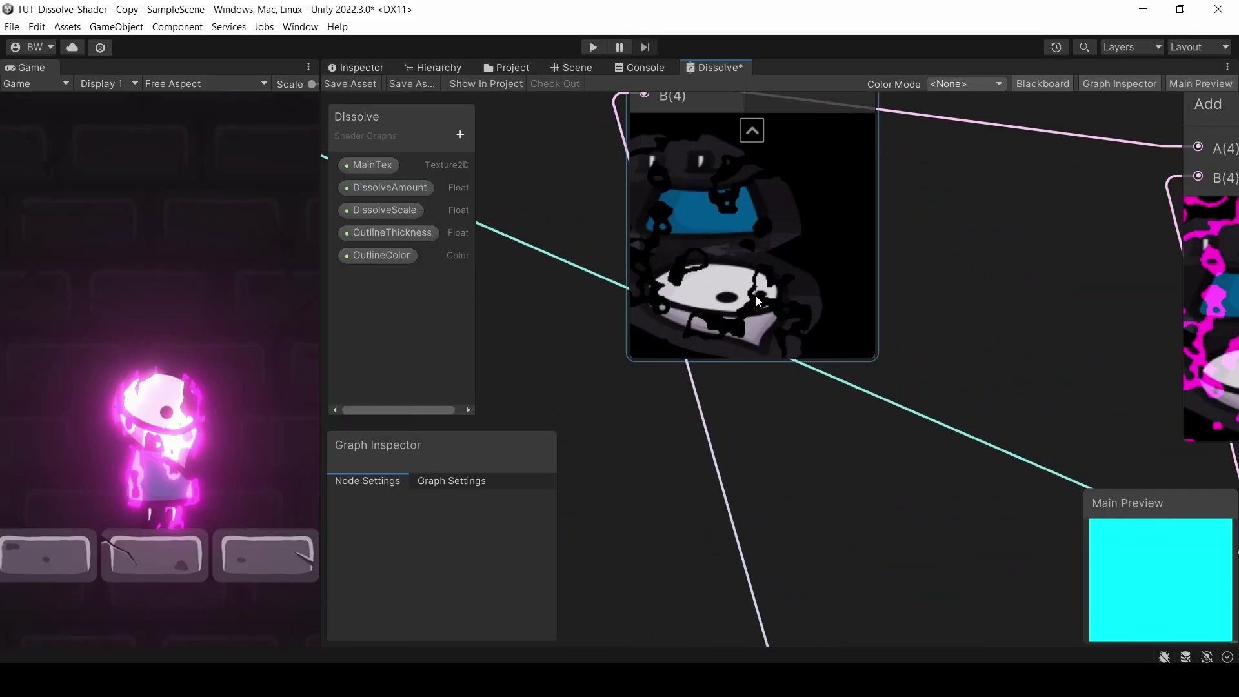
scroll(986, 243, "down", 5)
middle_click_drag(915, 347, 783, 282)
left_click_drag(714, 190, 907, 234)
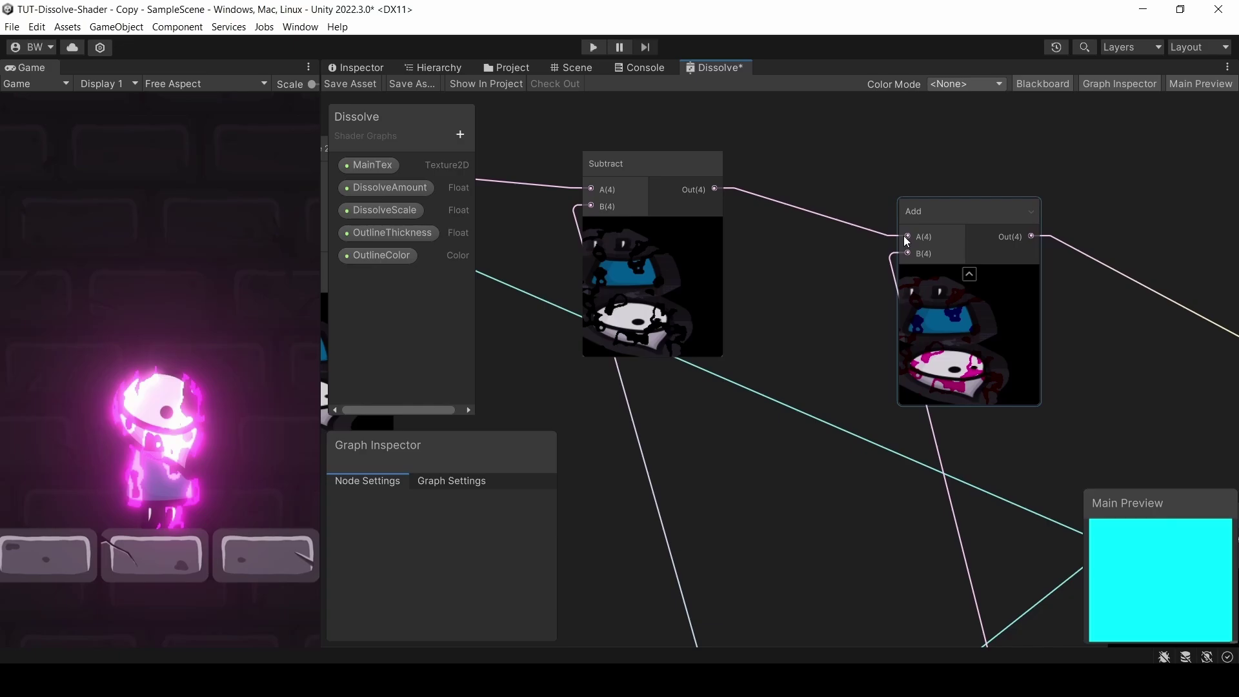
scroll(881, 360, "down", 5)
scroll(869, 384, "up", 5)
middle_click_drag(1008, 564, 663, 49)
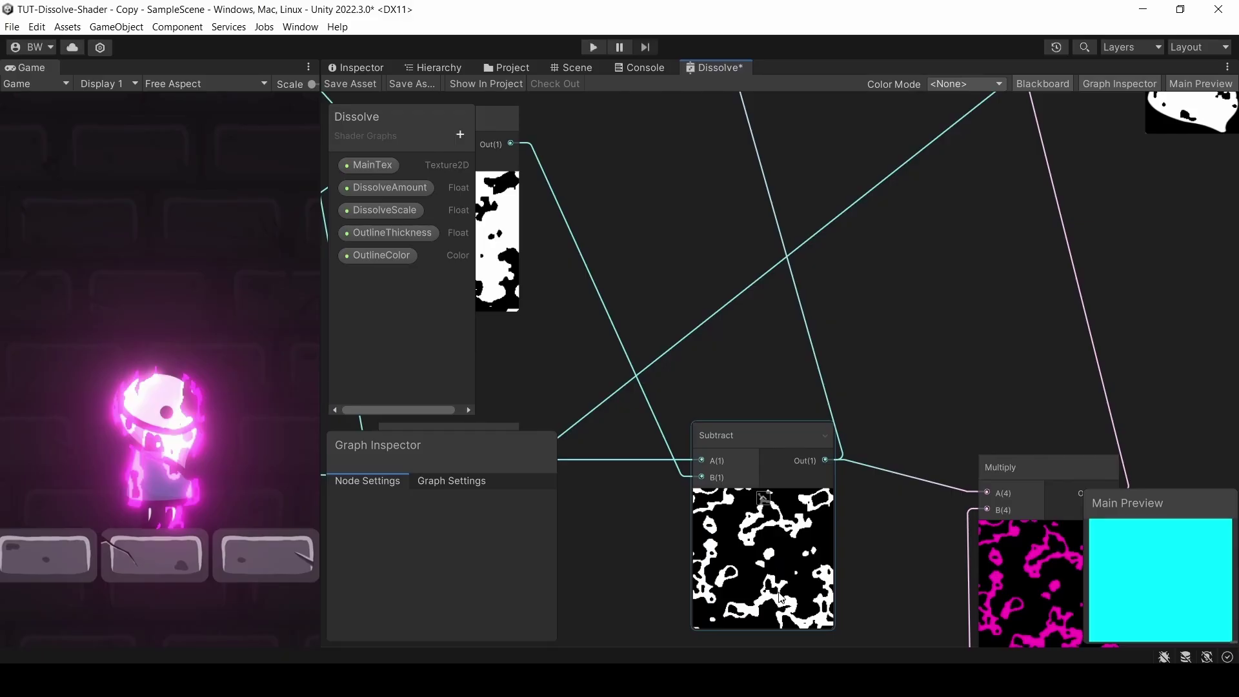
scroll(771, 385, "down", 4)
scroll(748, 400, "up", 4)
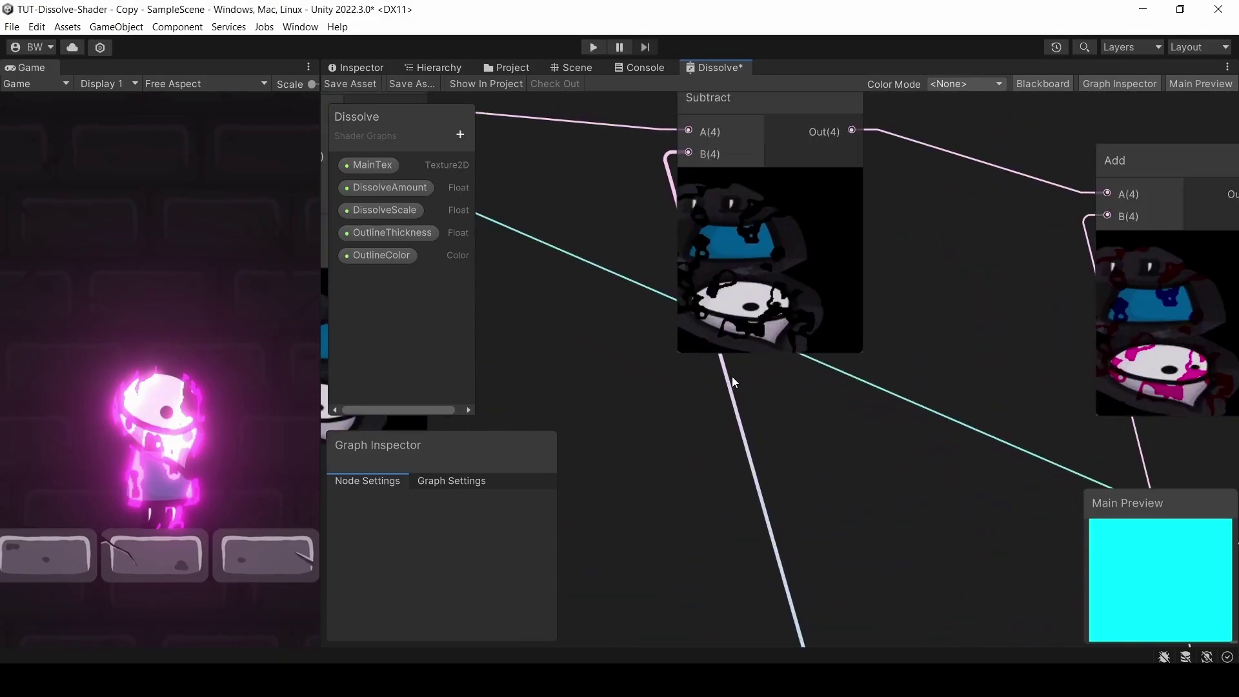
scroll(769, 276, "up", 5)
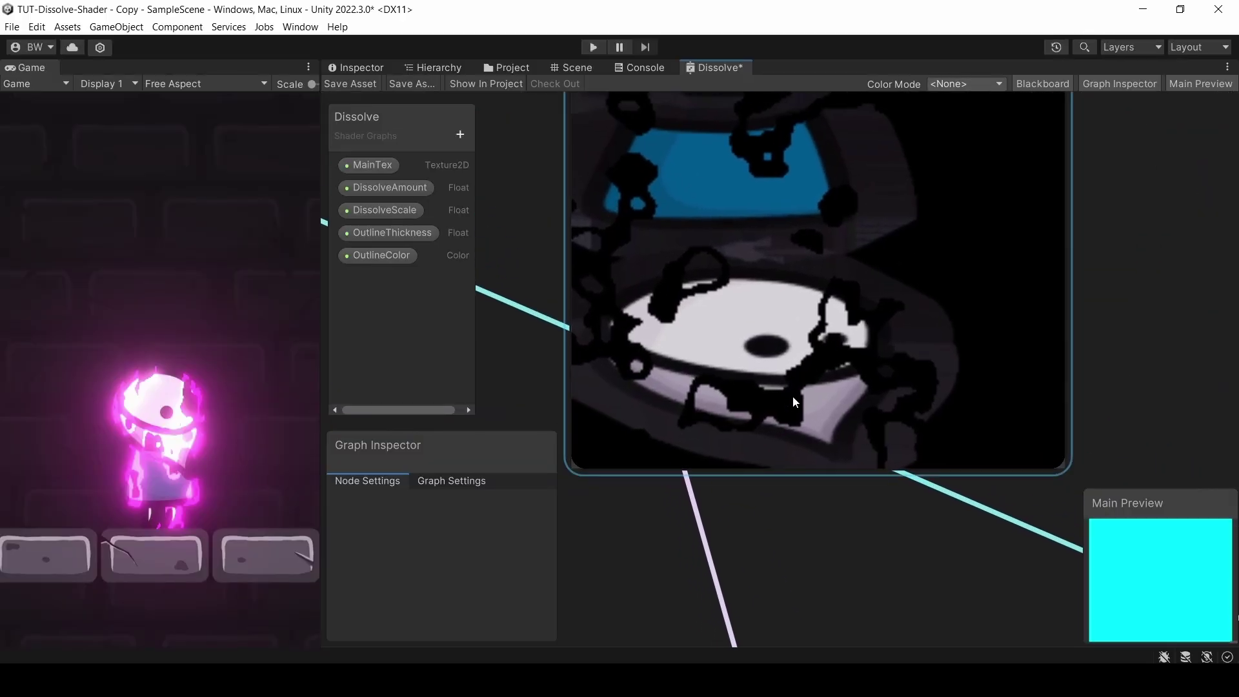
scroll(727, 382, "down", 3)
scroll(637, 383, "up", 5)
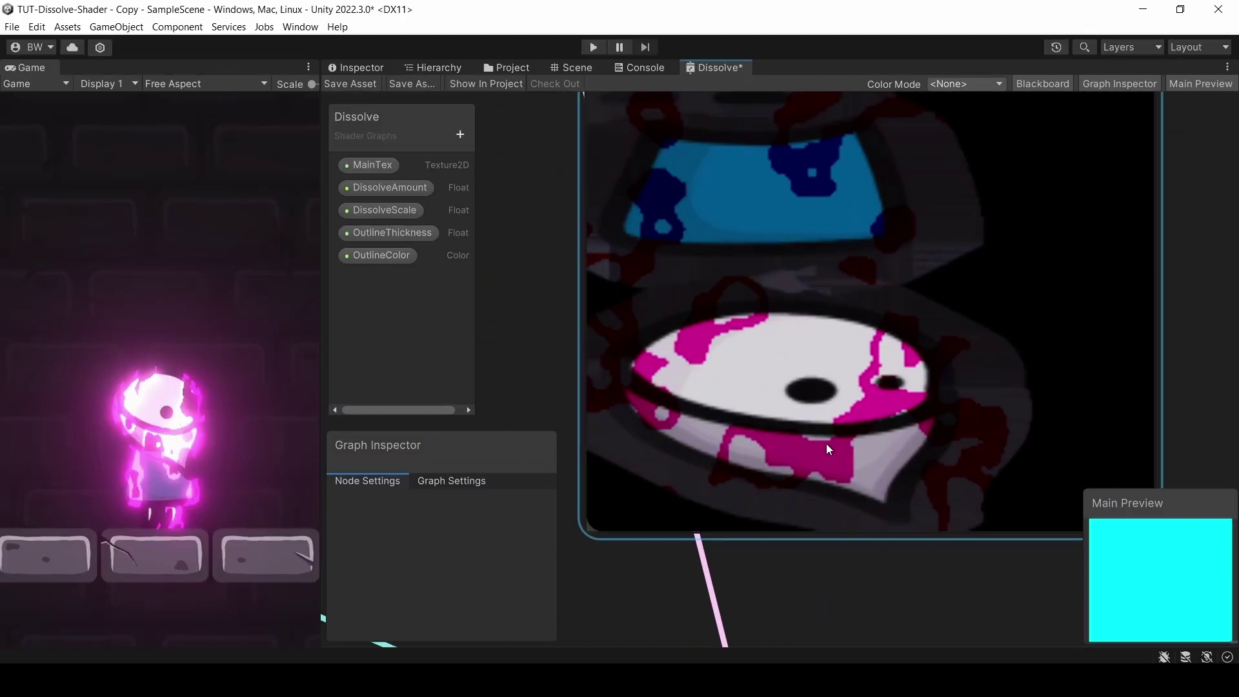
scroll(879, 411, "down", 2)
scroll(885, 417, "down", 4)
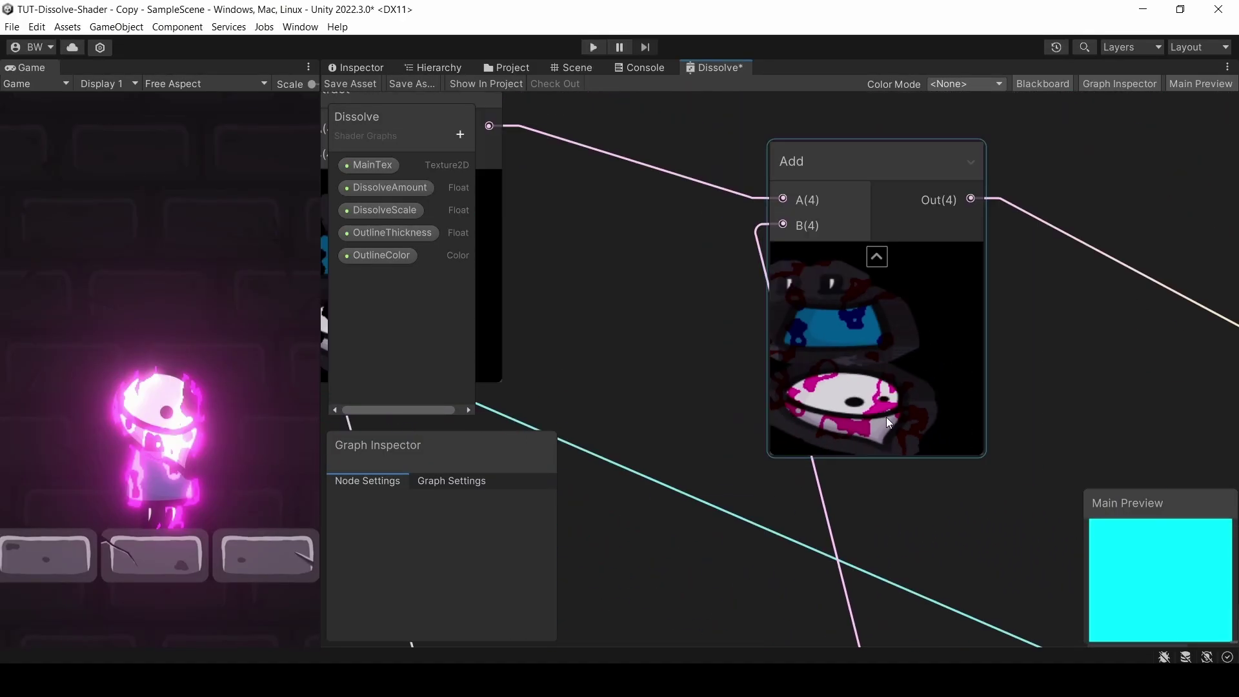
left_click(351, 84)
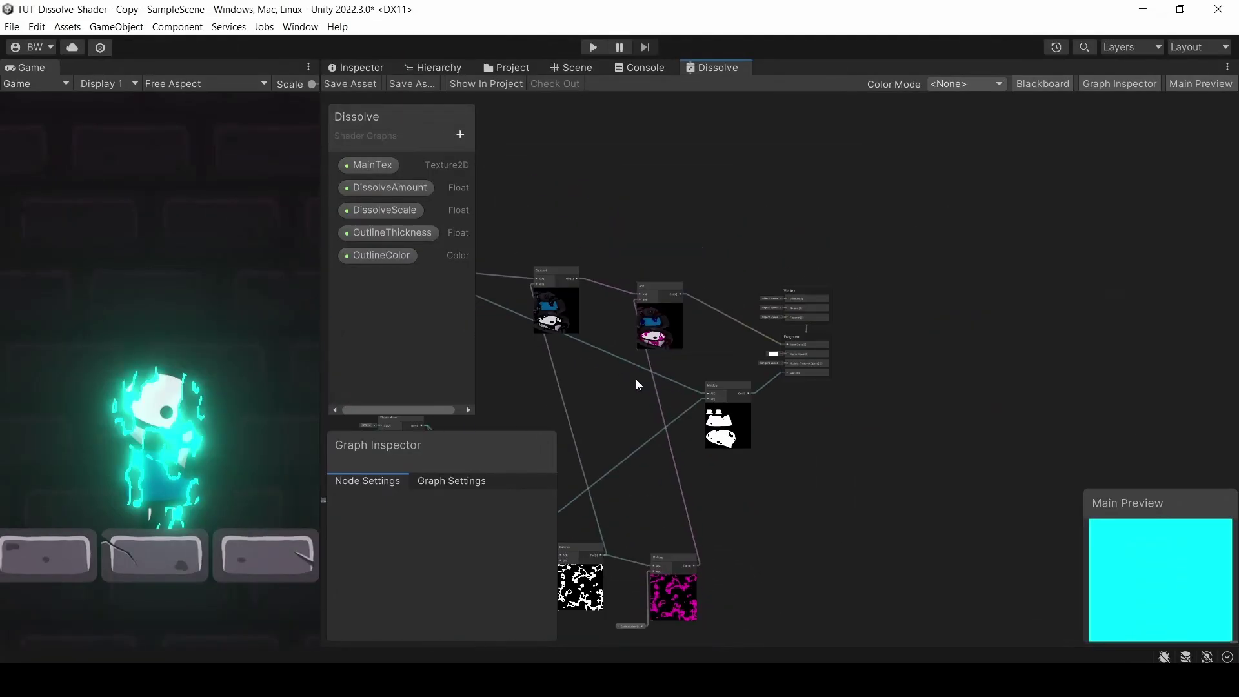
- Add a Twirl node left of the noise and feed its output into the noise UV
scroll(788, 297, "up", 5)
key("space")
type("twirl")
key("Return")
left_click_drag(667, 315, 647, 289)
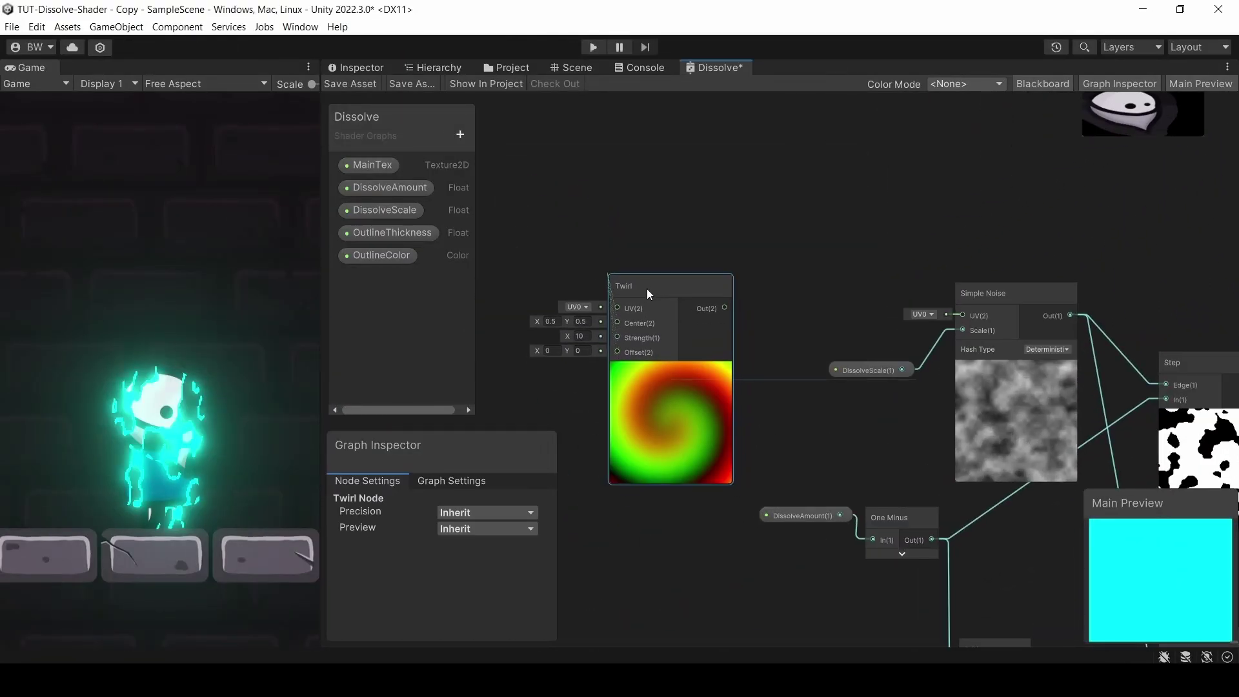
left_click_drag(724, 315, 960, 317)
- Add a SpiralStrength Float slider (max 100, default 5), place it by Twirl, and save
left_click(460, 135)
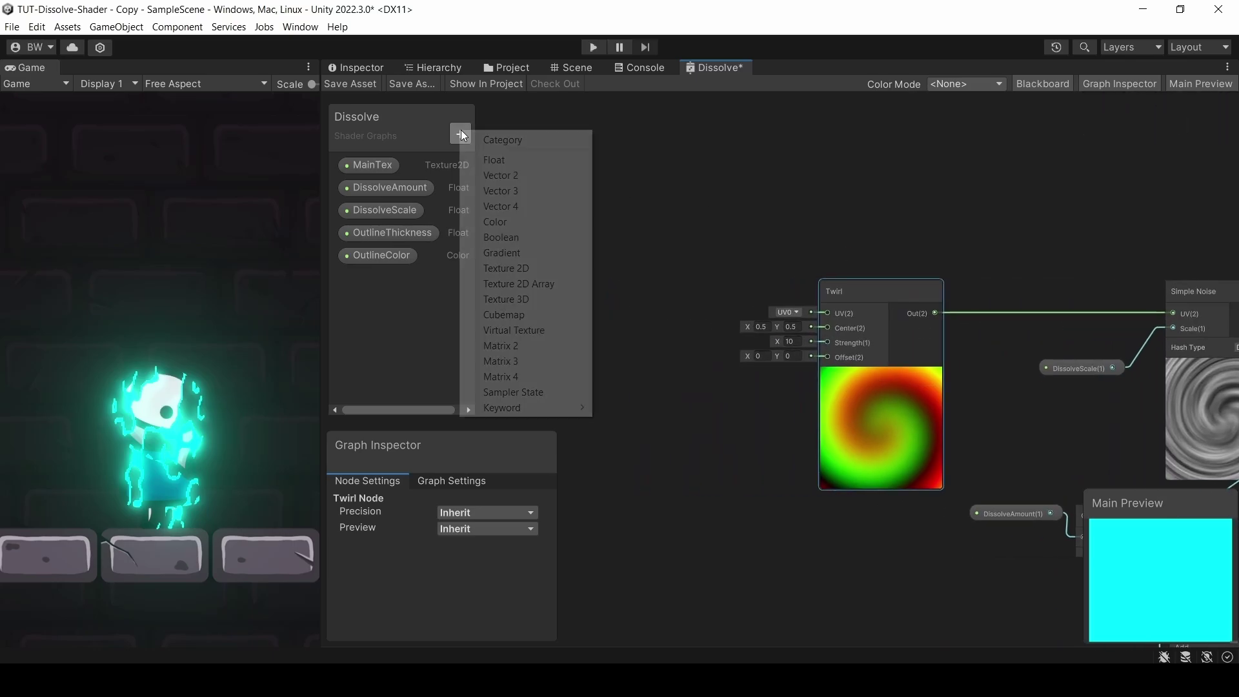
left_click(498, 162)
type("SpiralStrength")
key("Return")
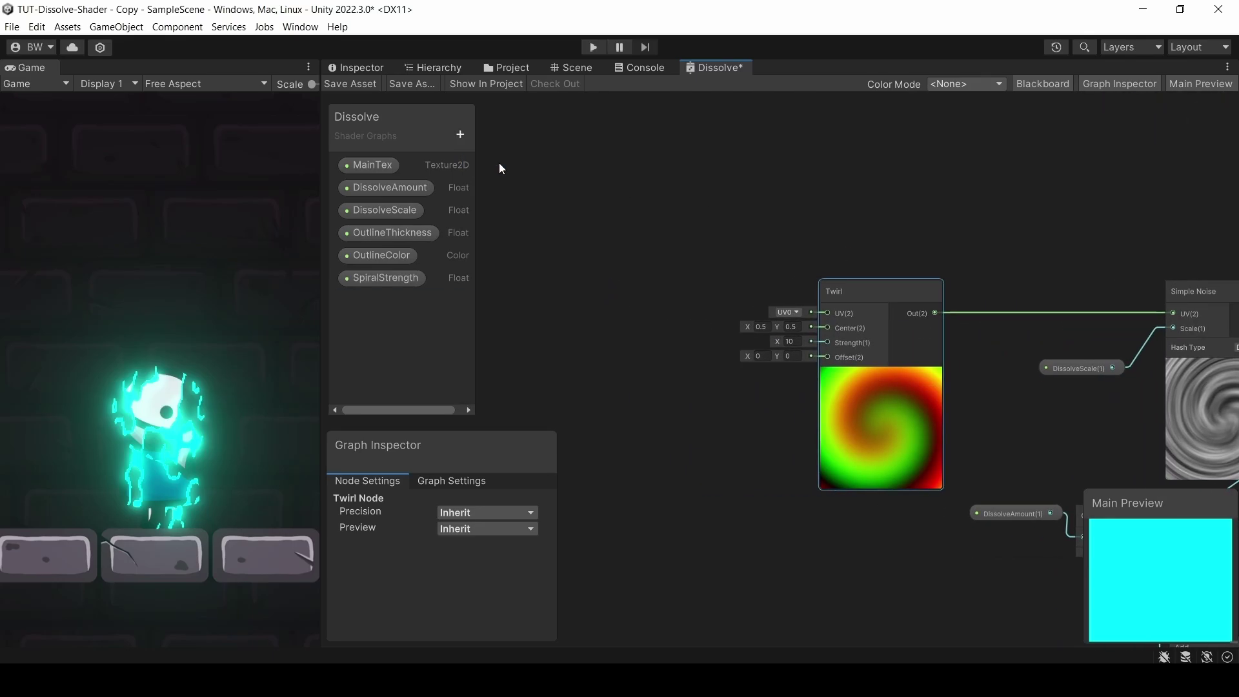
left_click(381, 277)
left_click(462, 581)
left_click(462, 609)
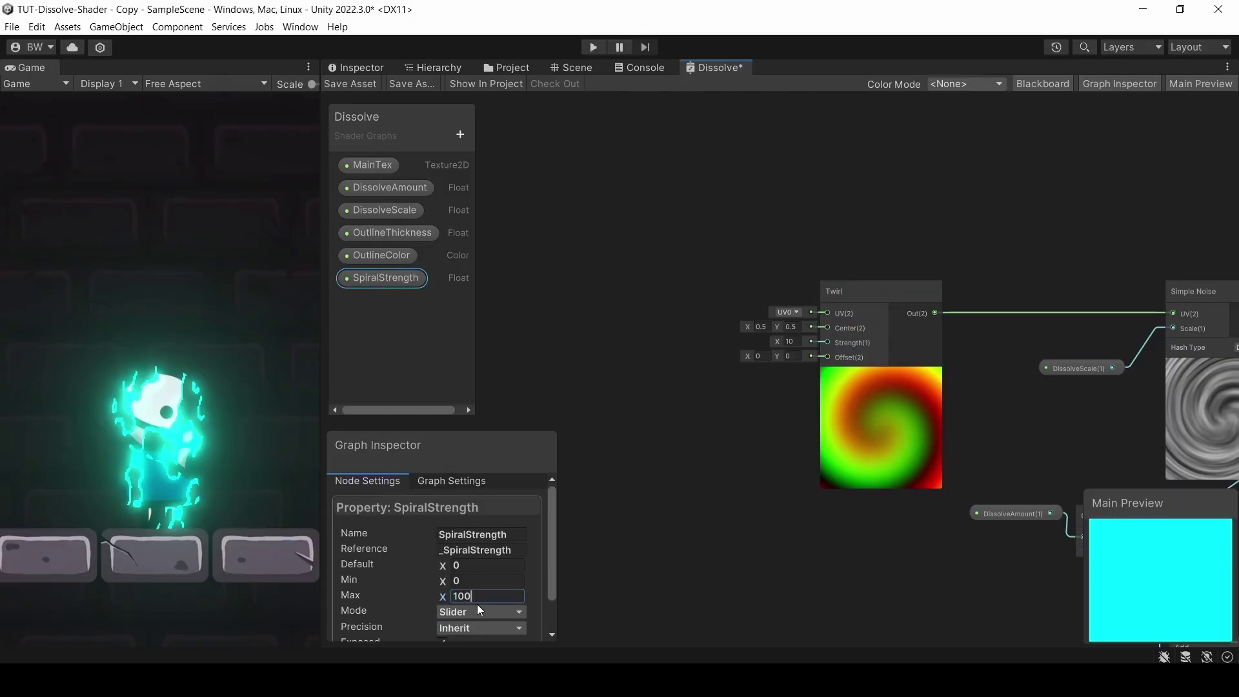
left_click(479, 567)
left_click_drag(370, 282, 726, 426)
left_click(349, 84)
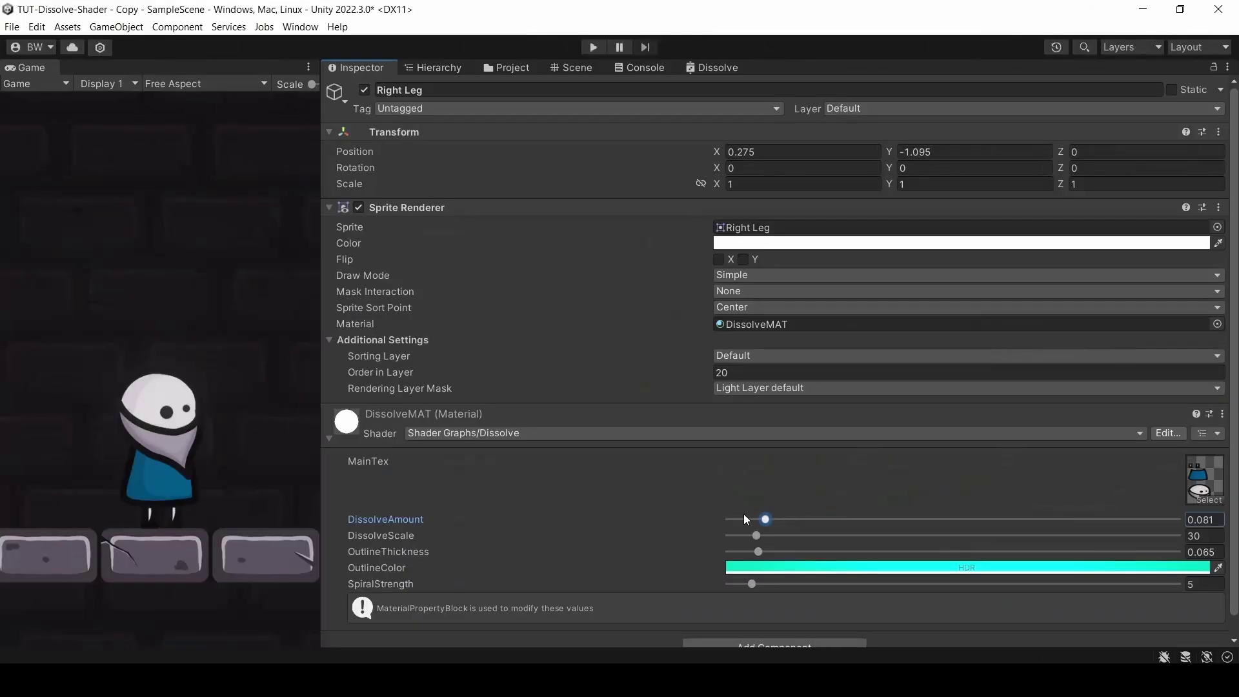
- Sweep DissolveMAT's DissolveAmount up and down, ending near 0.835 for an almost full dissolve
left_click_drag(743, 513, 887, 540)
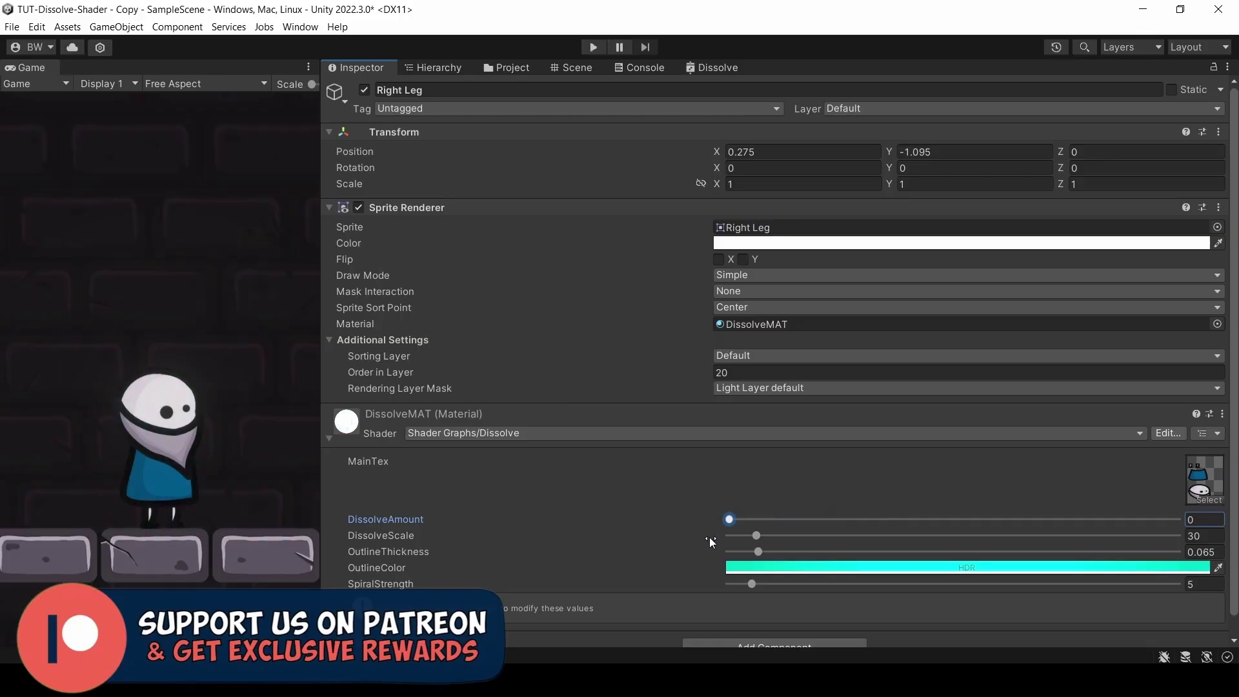
left_click_drag(711, 541, 988, 517)
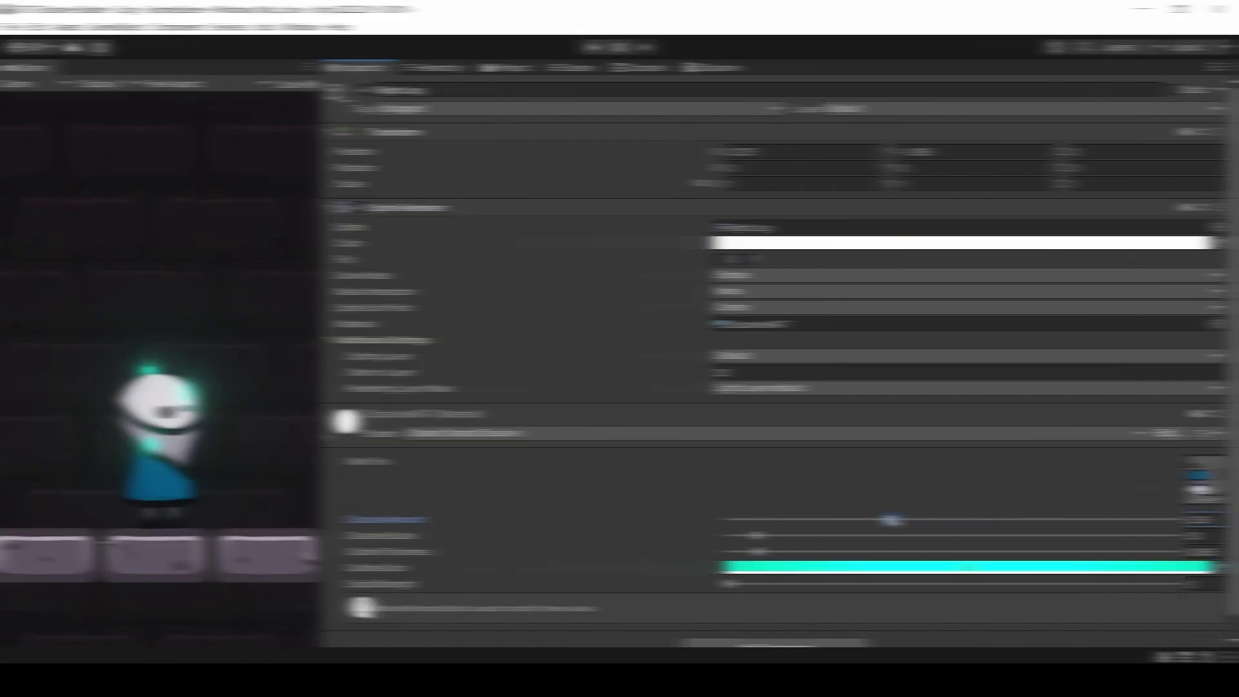
left_click_drag(891, 520, 865, 521)
left_click_drag(1050, 548, 885, 551)
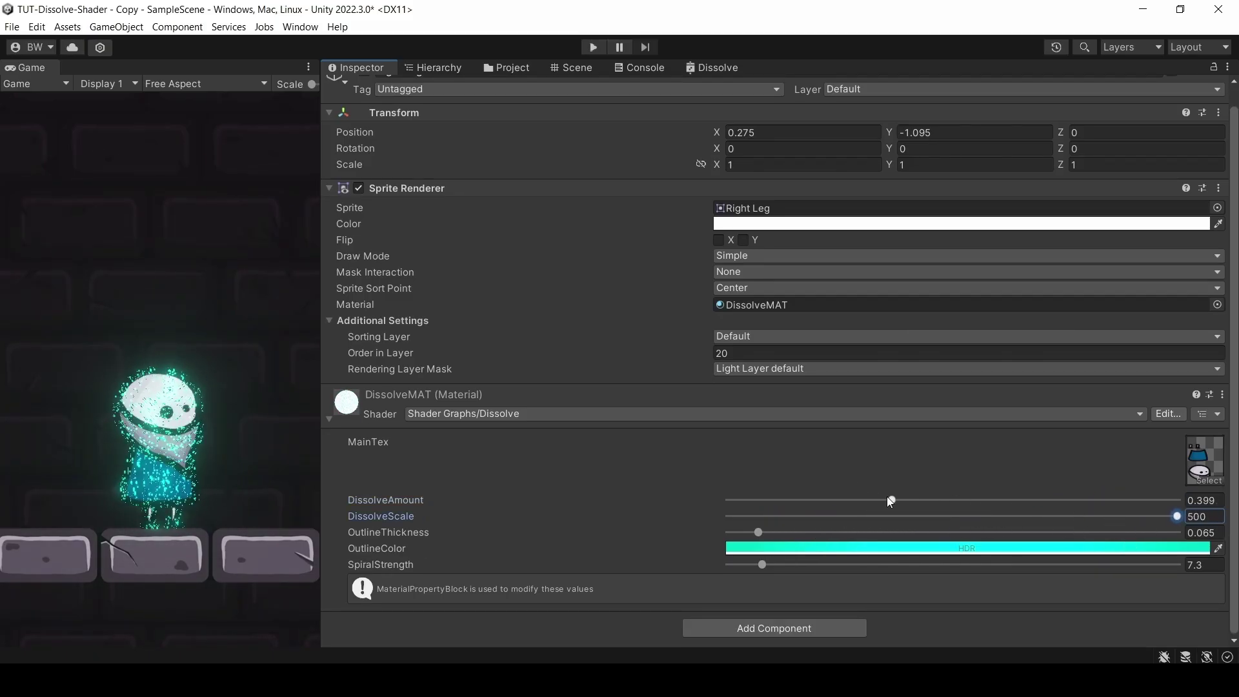
left_click_drag(887, 497, 1068, 517)
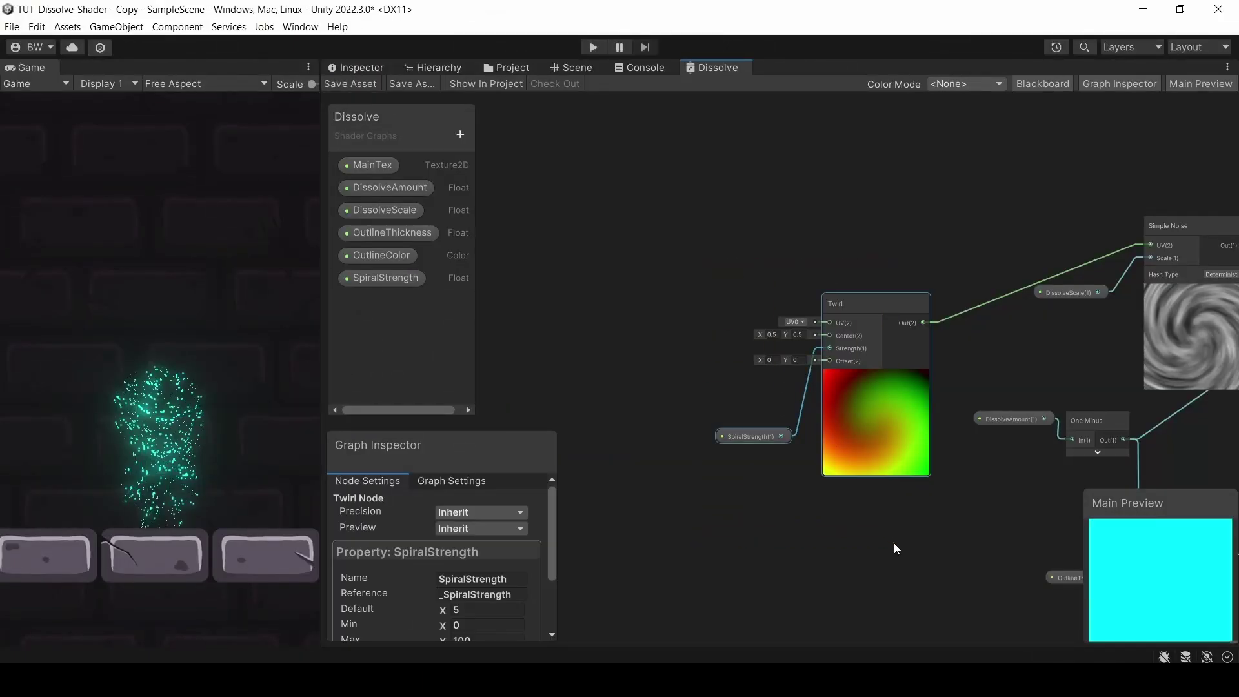
- Replace the gradient node with a Tiling And Offset node feeding Simple Noise's UV
key("Delete")
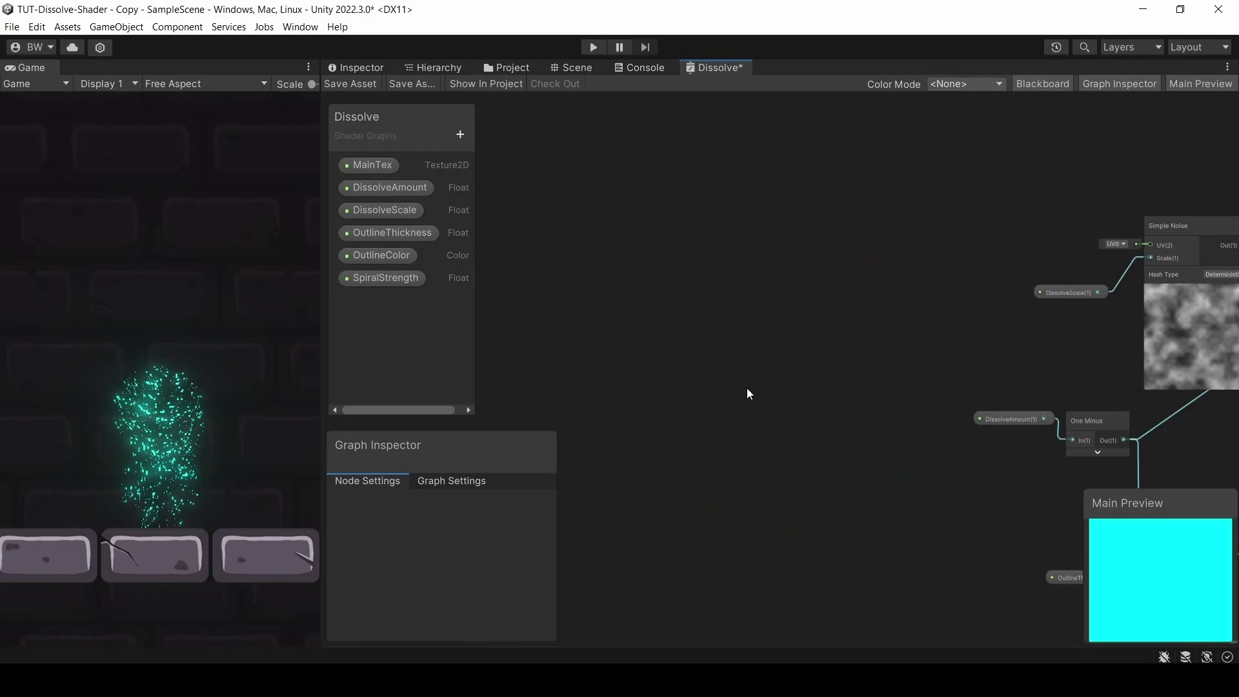
key("space")
type("tiling")
key("Return")
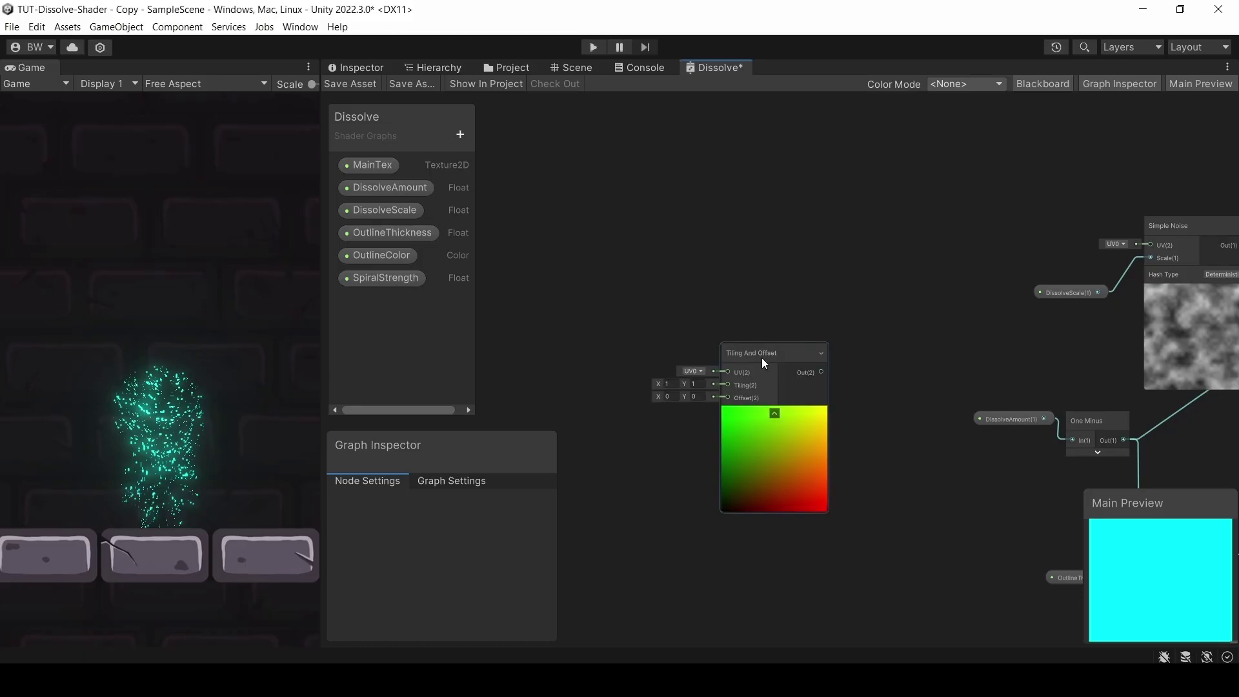
left_click_drag(764, 359, 763, 225)
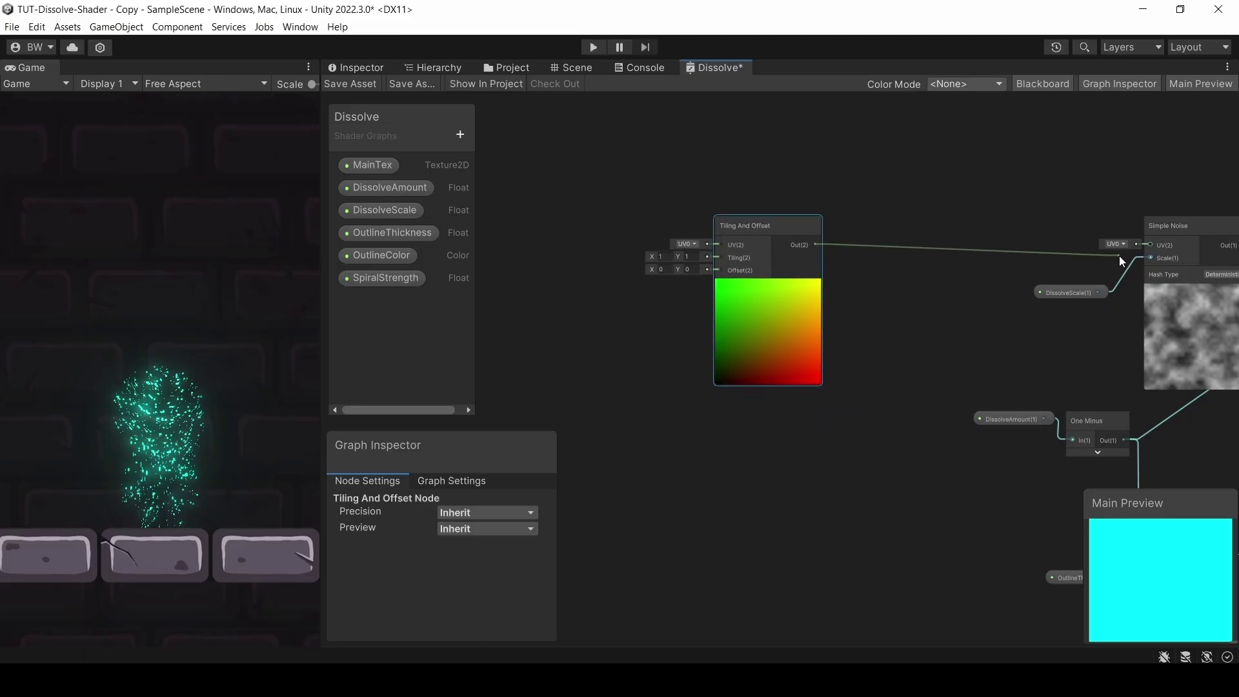
left_click_drag(1124, 256, 1148, 248)
middle_click_drag(621, 312, 944, 341)
- Add a Vector 2 node wired into the Tiling And Offset Offset input
left_click(825, 355)
key("space")
type("v2")
key("Return")
left_click_drag(839, 380, 1039, 285)
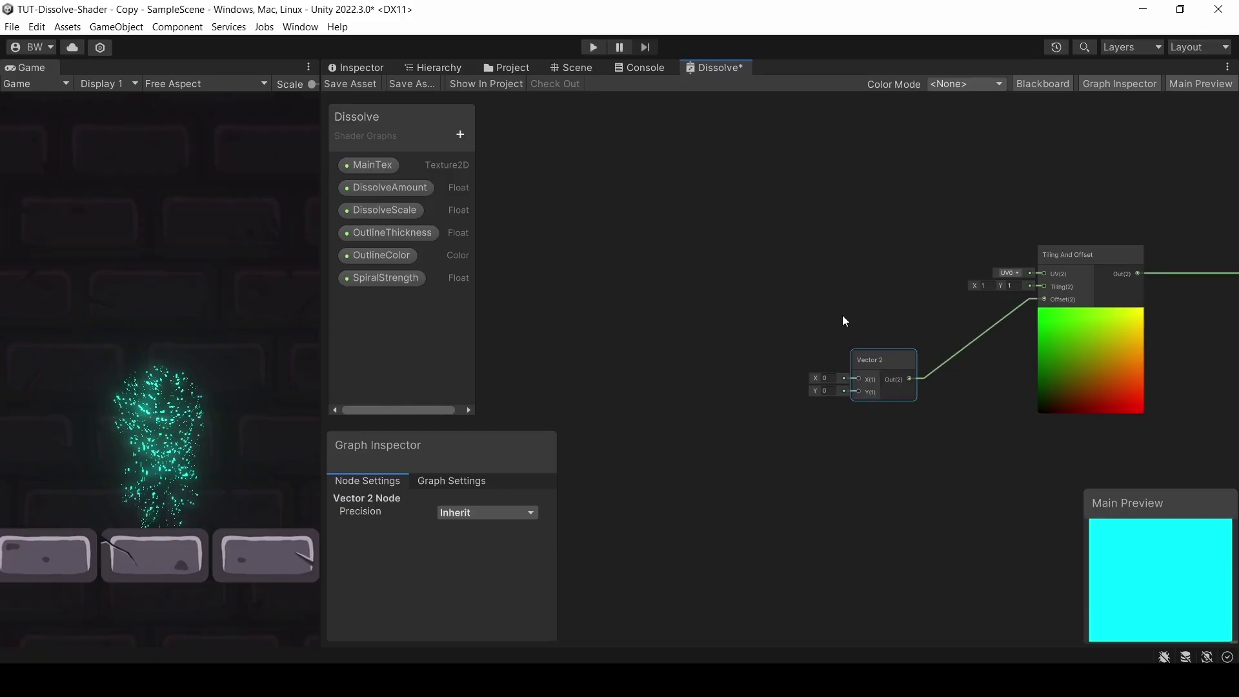
- Drive Vector 2's X with Time through a Multiply node, and save the graph
middle_click_drag(703, 387, 808, 370)
left_click(667, 365)
key("space")
type("time")
key("Return")
left_click_drag(726, 410, 795, 462)
type("mul")
key("Down")
key("Return")
left_click_drag(888, 476, 964, 362)
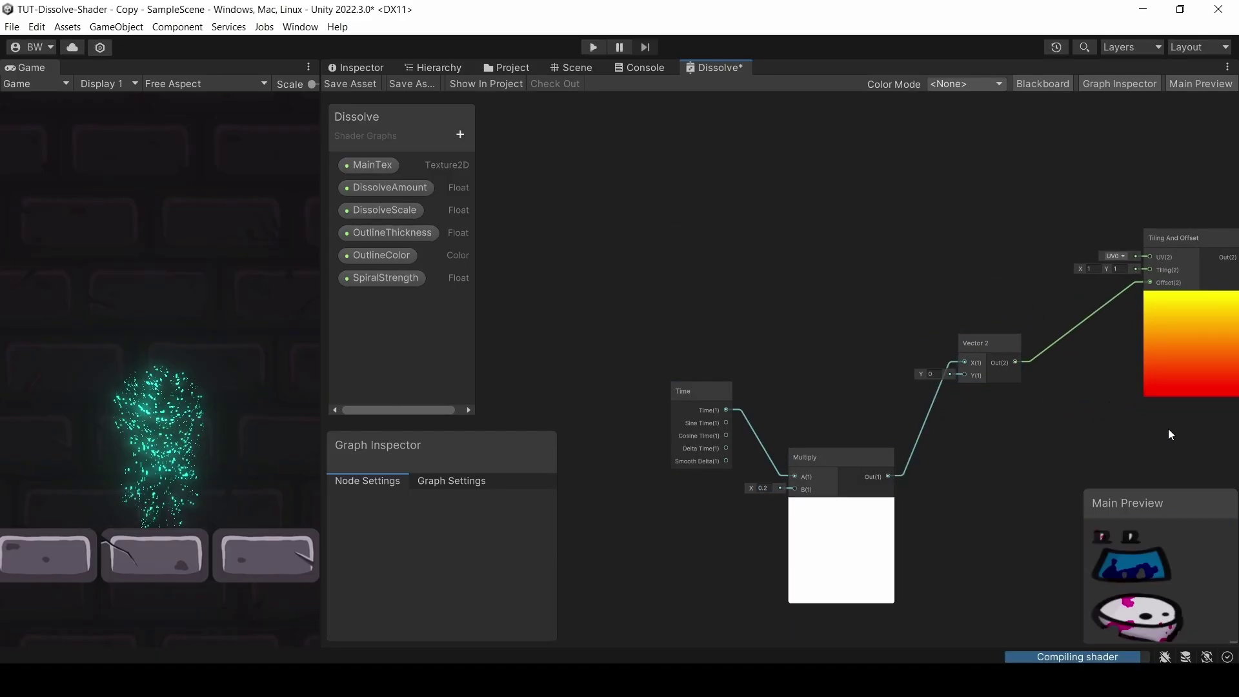
middle_click_drag(1167, 428, 753, 413)
middle_click_drag(981, 368, 855, 368)
key("ctrl+s")
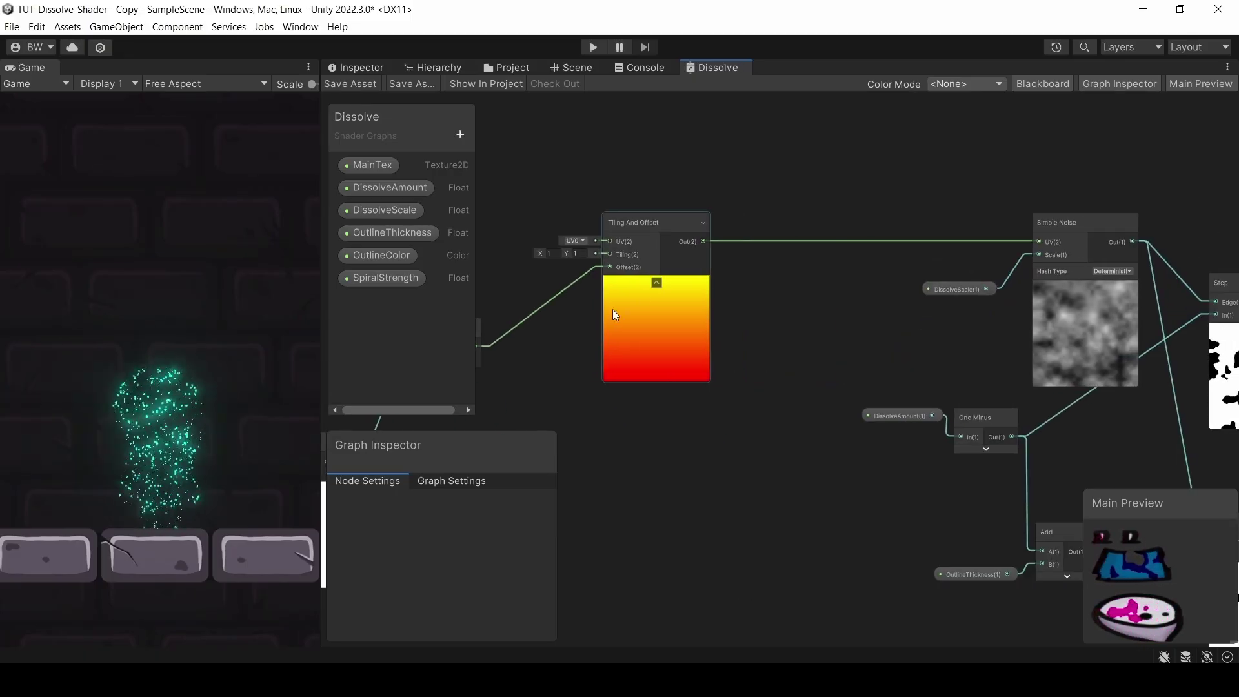
middle_click_drag(506, 381, 1063, 270)
- Delete the Time, Multiply, Vector 2 and Tiling And Offset scrolling-offset nodes
middle_click_drag(919, 288, 735, 393)
scroll(733, 390, "down", 4)
left_click_drag(591, 294, 916, 540)
key("Delete")
- Add a Twirl node into Simple Noise UV, with SpiralStrength on its Strength, and save
key("space")
type("twi")
key("Return")
middle_click_drag(854, 316, 693, 349)
left_click_drag(710, 369, 1167, 341)
scroll(762, 347, "up", 5)
middle_click_drag(777, 321, 931, 331)
left_click_drag(386, 278, 673, 432)
left_click_drag(747, 439, 853, 379)
left_click(350, 84)
left_click(1005, 292)
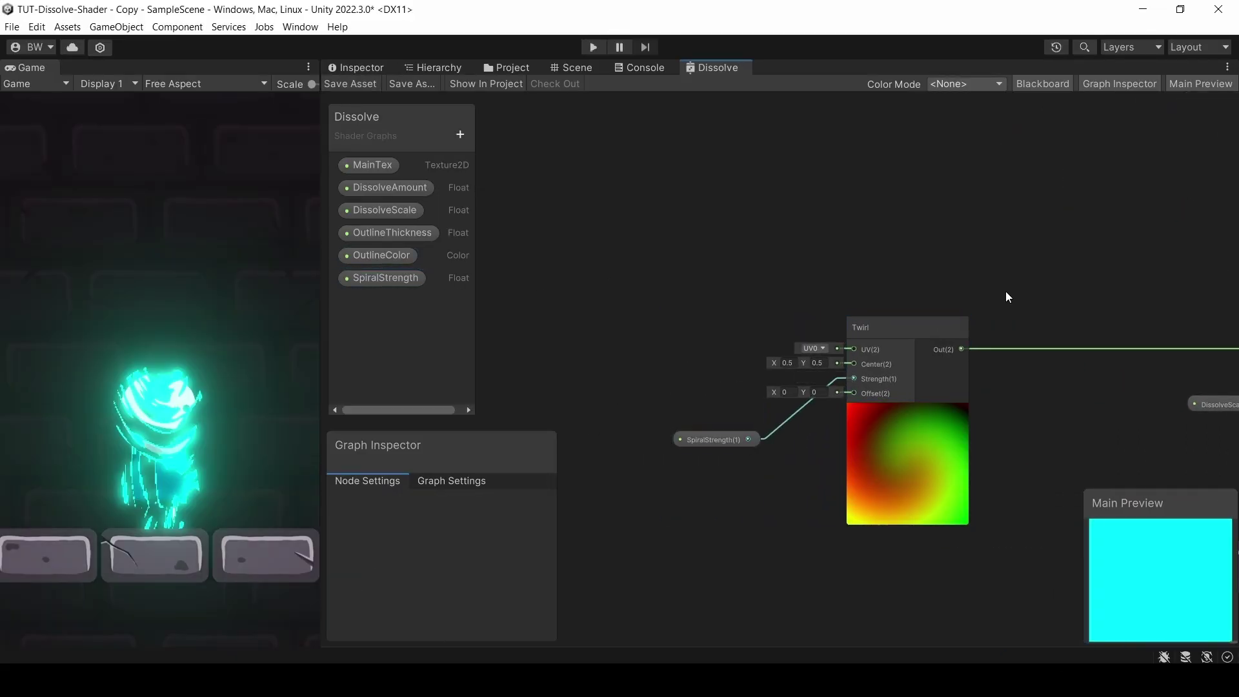
- Add a UV node in open space above the graph, with its preview collapsed
scroll(1004, 292, "down", 6)
middle_click_drag(1135, 286, 615, 307)
scroll(740, 247, "down", 4)
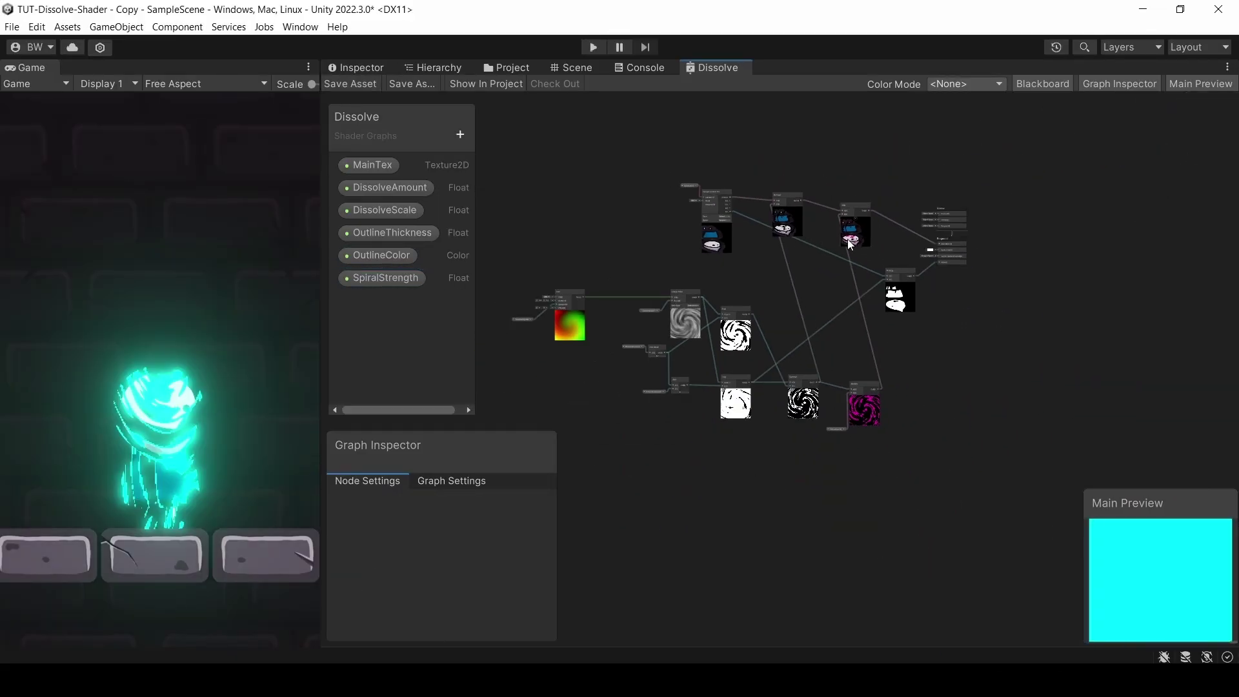
middle_click_drag(844, 230, 786, 481)
scroll(684, 336, "up", 8)
middle_click_drag(707, 500, 707, 374)
key("space")
type("uv")
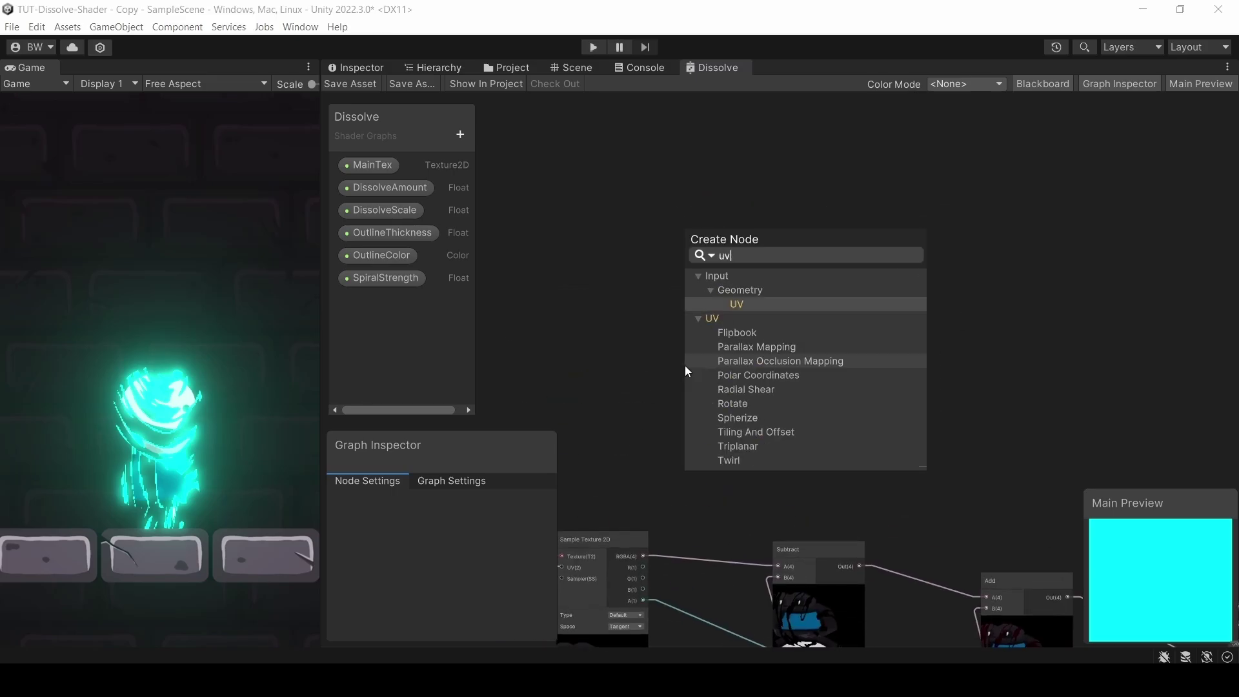
key("Return")
left_click_drag(718, 392, 742, 299)
left_click(672, 331)
- Route UV through a Split node and preview a channel as a vertical gradient
type("split")
key("Return")
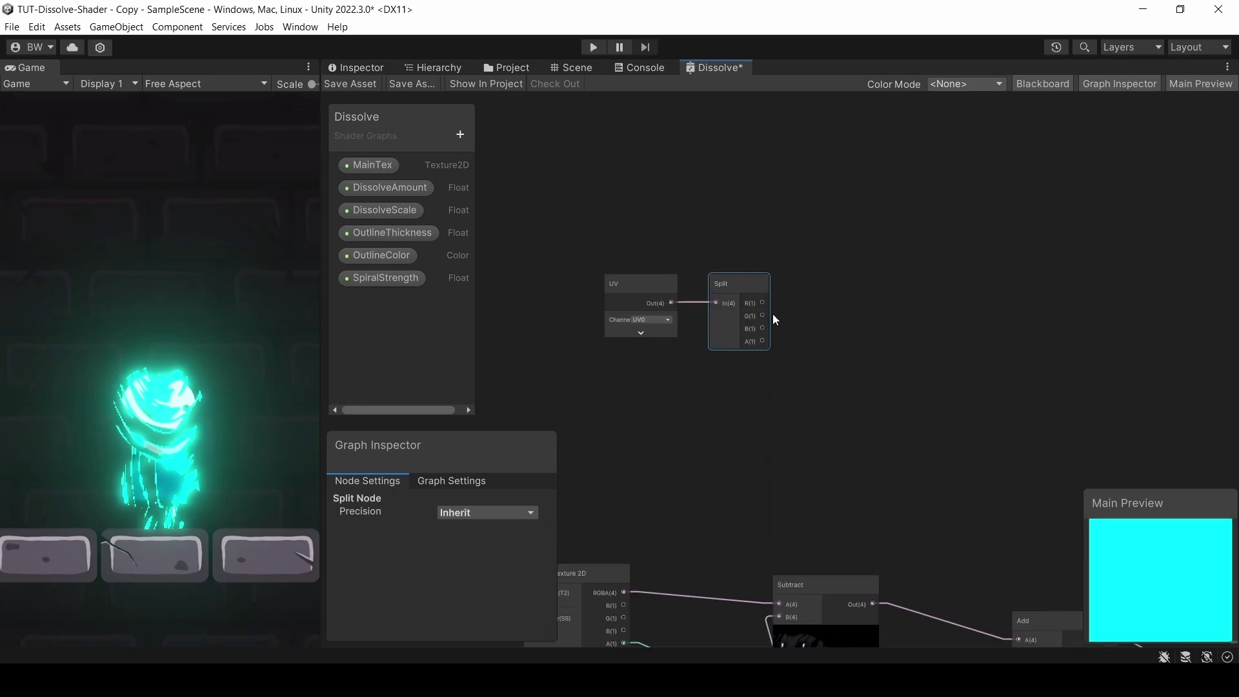
scroll(773, 313, "up", 4)
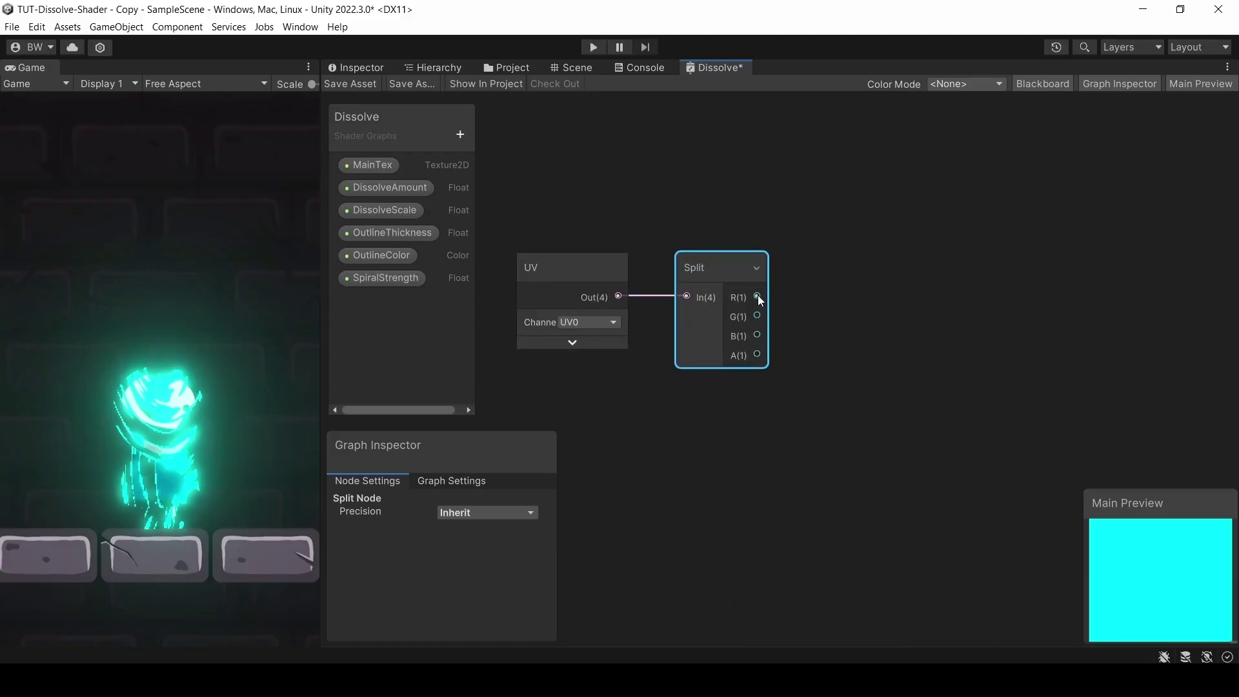
left_click_drag(757, 335, 868, 264)
type("prev")
key("Return")
- Add a Step node fed by the Preview gradient
scroll(777, 412, "down", 3)
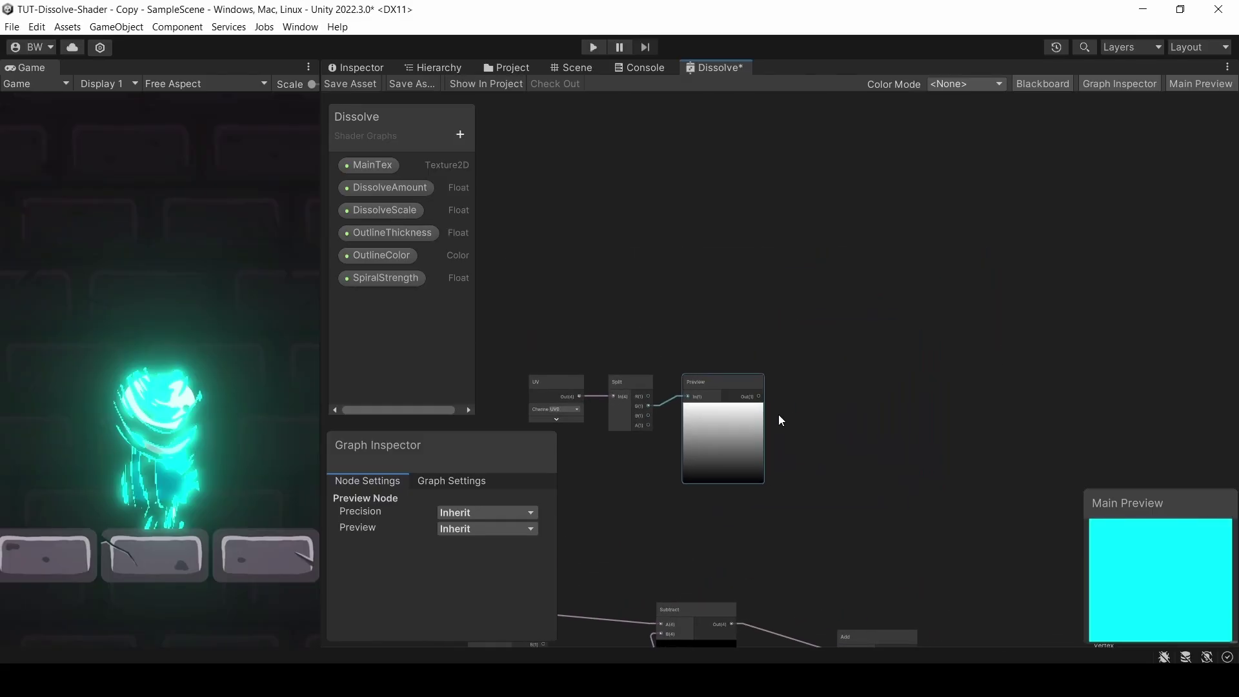
key("space")
type("step")
key("Return")
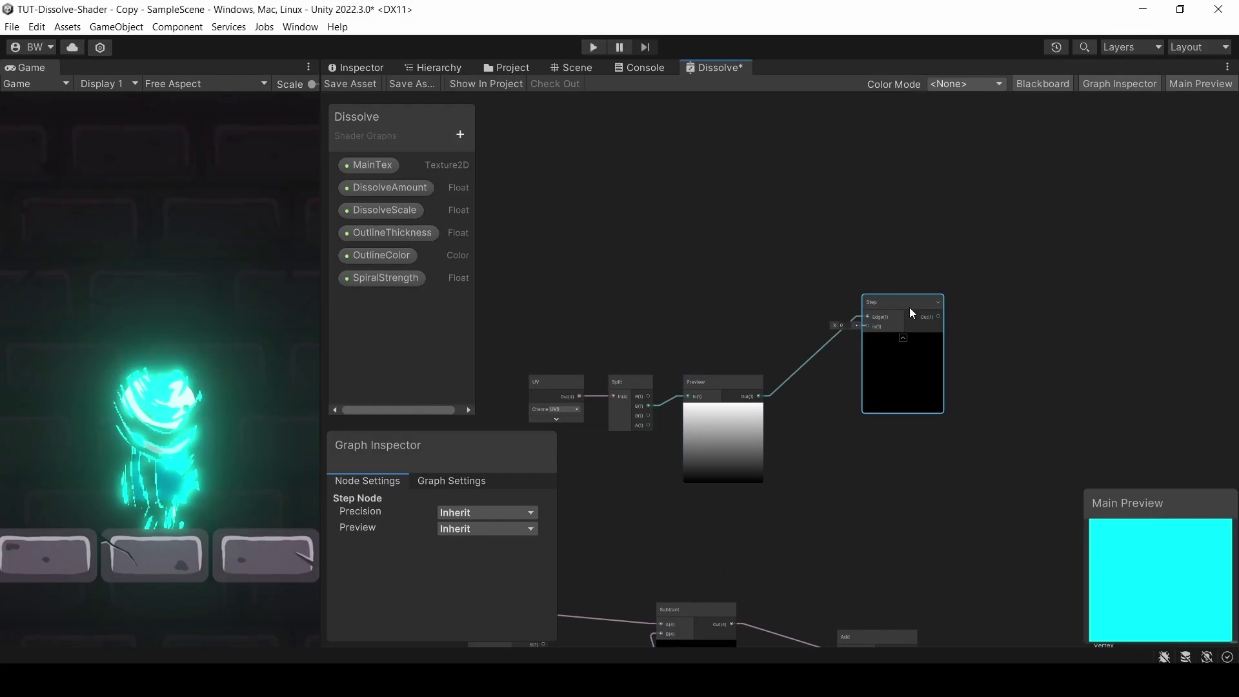
- Create a Float property VerticalDissolve as a slider with Max 1.1 and default 0.5
left_click(460, 135)
left_click(504, 163)
type("VerticalDissolve")
key("Return")
left_click(387, 300)
left_click(481, 581)
left_click(468, 610)
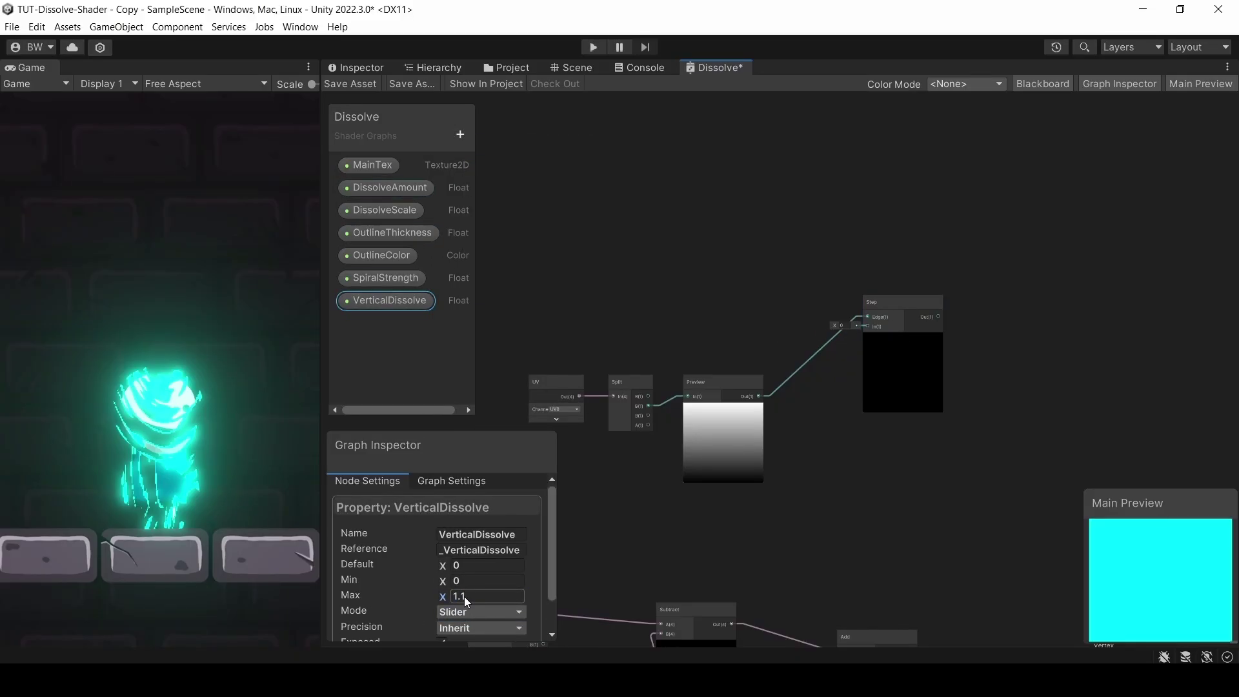
left_click(474, 566)
type("0.5")
key("Return")
- Place VerticalDissolve on the graph and feed it through One Minus into the Step Edge
left_click_drag(691, 273, 765, 301)
type("onem")
key("Return")
left_click(797, 277)
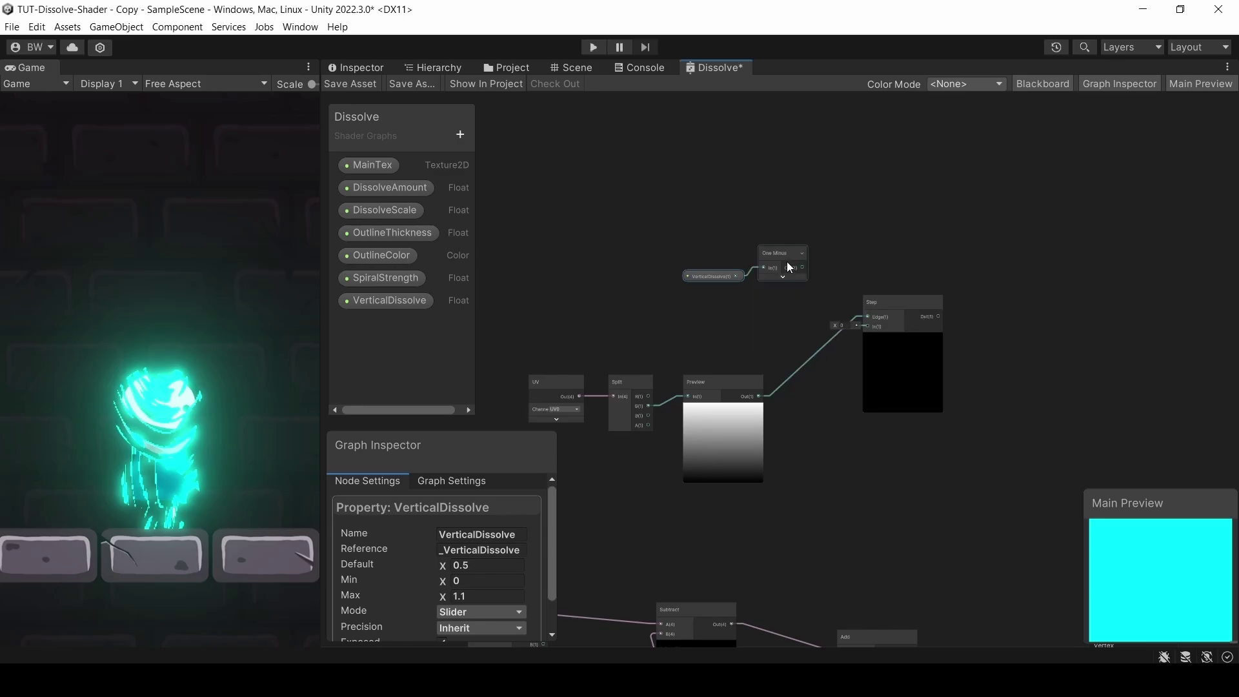
left_click_drag(803, 266, 864, 325)
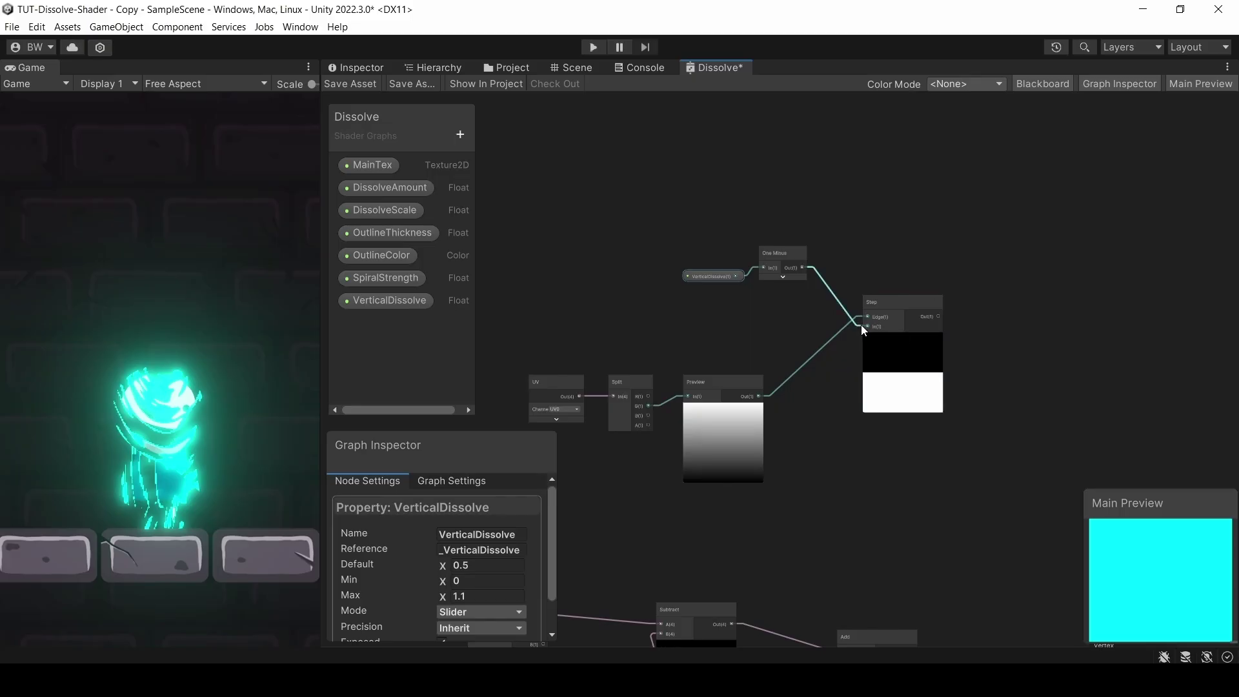
- Add a second Step node fed by the Preview gradient
scroll(861, 324, "down", 4)
middle_click_drag(875, 353, 856, 121)
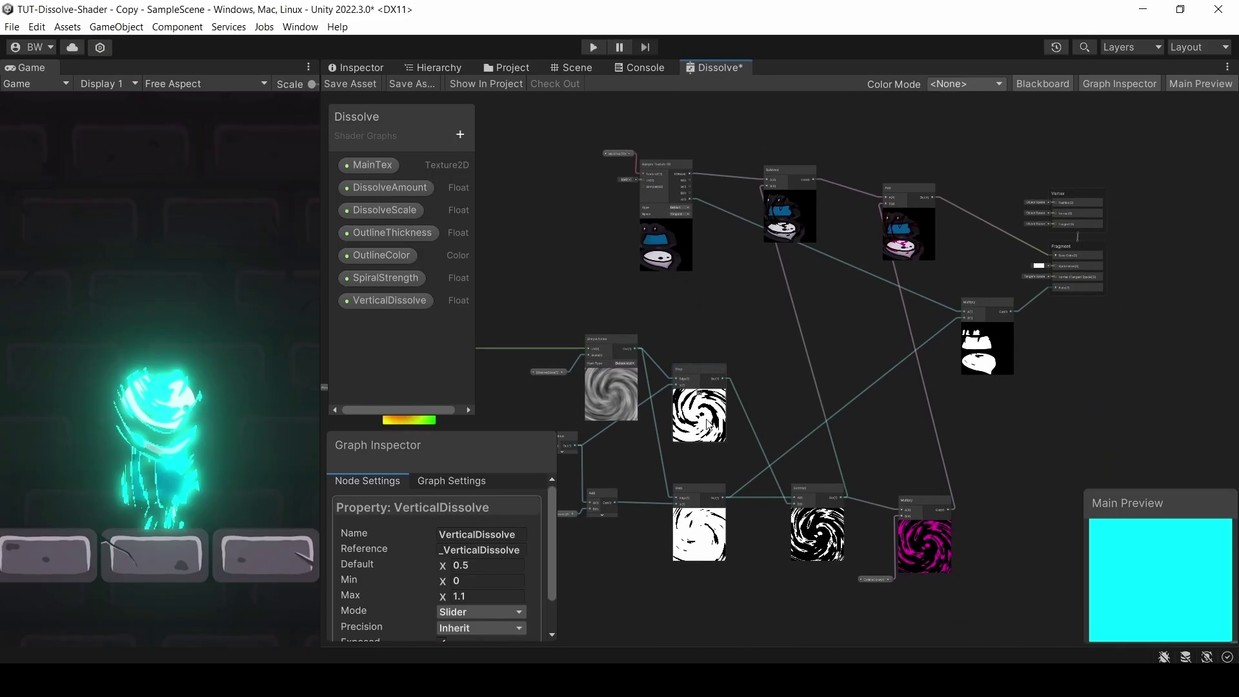
middle_click_drag(816, 312, 688, 594)
scroll(737, 327, "up", 4)
type("step")
left_click_drag(678, 301, 829, 404)
key("Return")
- Add One Minus and OutlineThickness in an Add node feeding the second Step's Edge
left_click_drag(727, 153, 697, 439)
type("add")
key("Return")
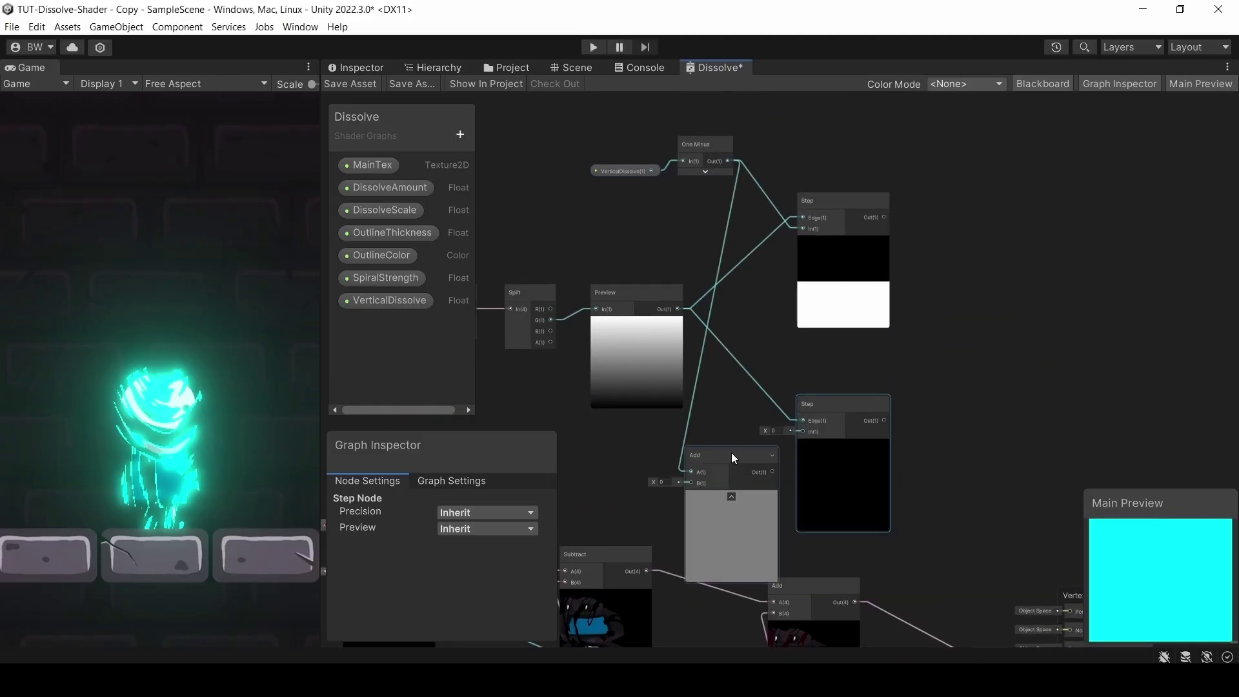
left_click_drag(402, 233, 655, 489)
left_click_drag(788, 457, 800, 414)
- Add a Subtract node beside the Steps to subtract one from the other
key("space")
type("sub")
key("Return")
left_click_drag(885, 218, 996, 320)
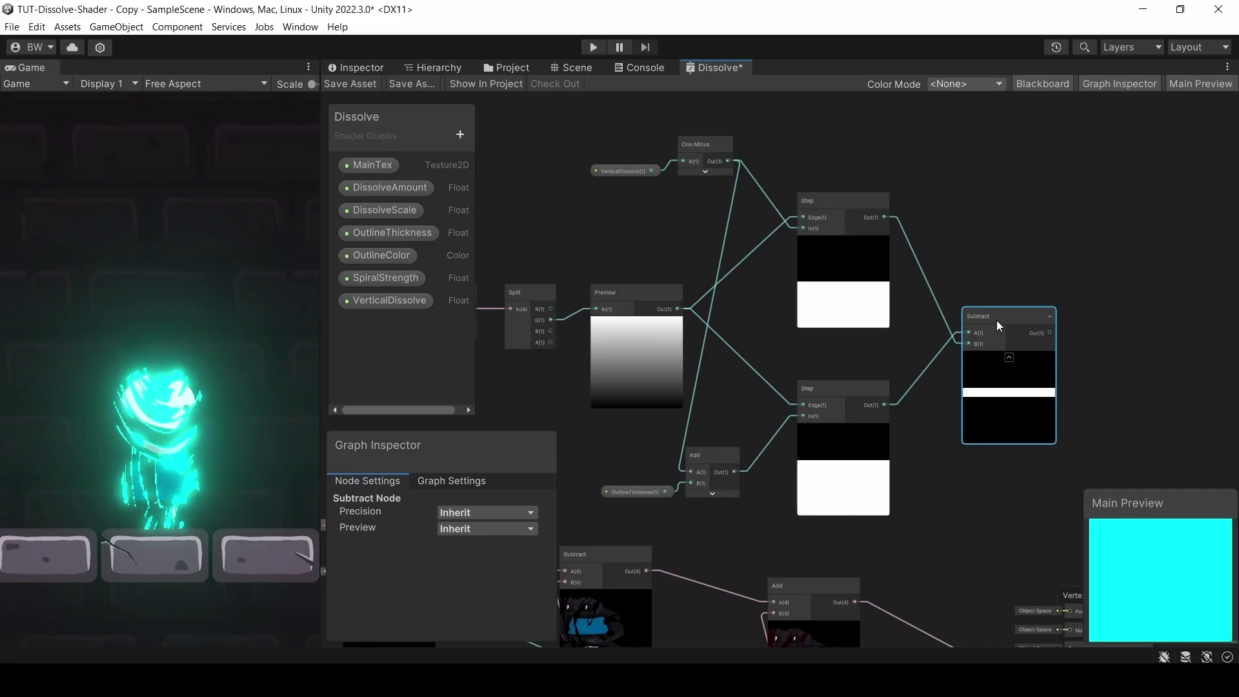
- Reposition the existing Multiply node and pull a wire from its output
scroll(996, 320, "down", 4)
middle_click_drag(996, 320, 877, 181)
left_click_drag(927, 338, 1144, 331)
middle_click_drag(1143, 331, 1032, 324)
left_click_drag(679, 441, 849, 421)
middle_click_drag(951, 261, 803, 287)
left_click_drag(890, 353, 1028, 353)
middle_click_drag(746, 434, 772, 474)
scroll(814, 409, "up", 2)
left_click_drag(753, 483, 901, 513)
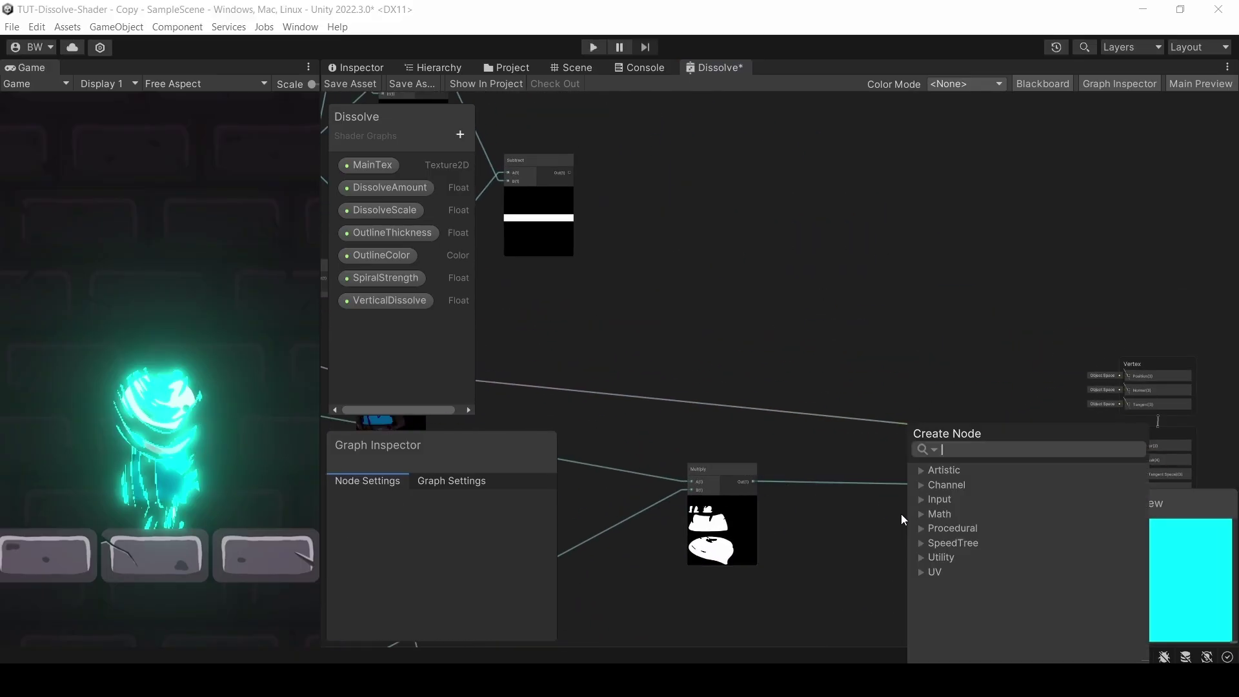
- Multiply the dissolve mask by the vertical Step mask into Fragment Alpha and save
type("mult")
key("Return")
scroll(583, 234, "down", 2)
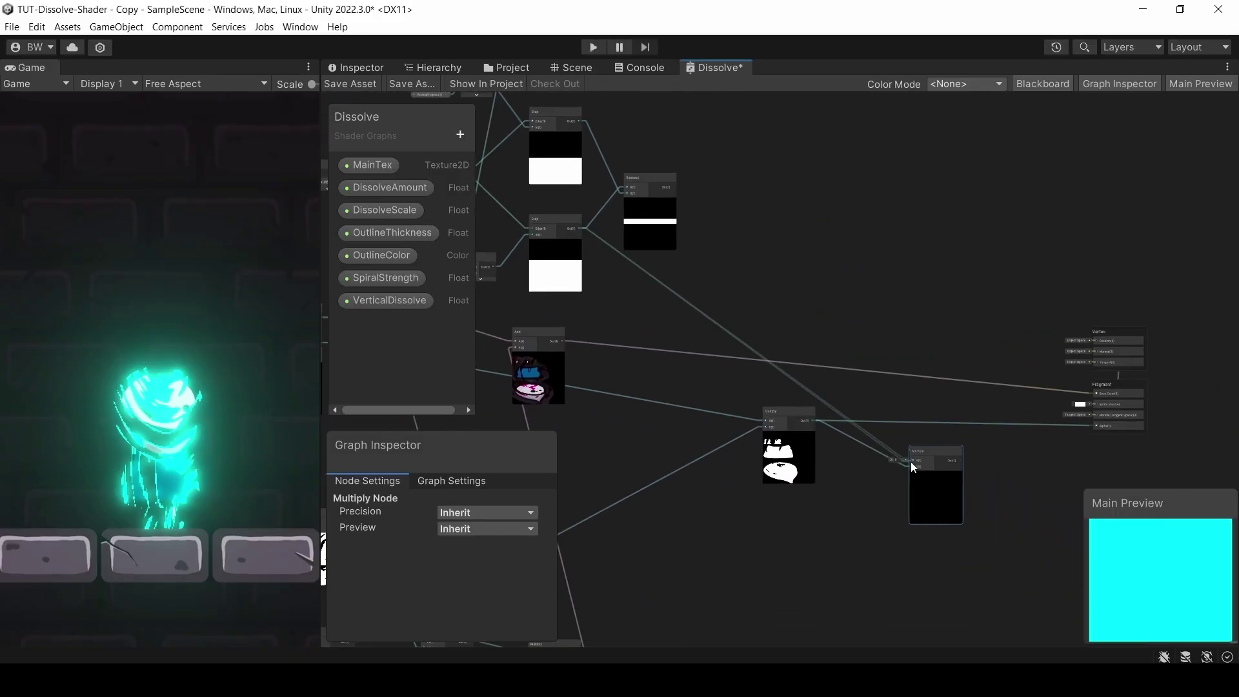
scroll(952, 478, "up", 6)
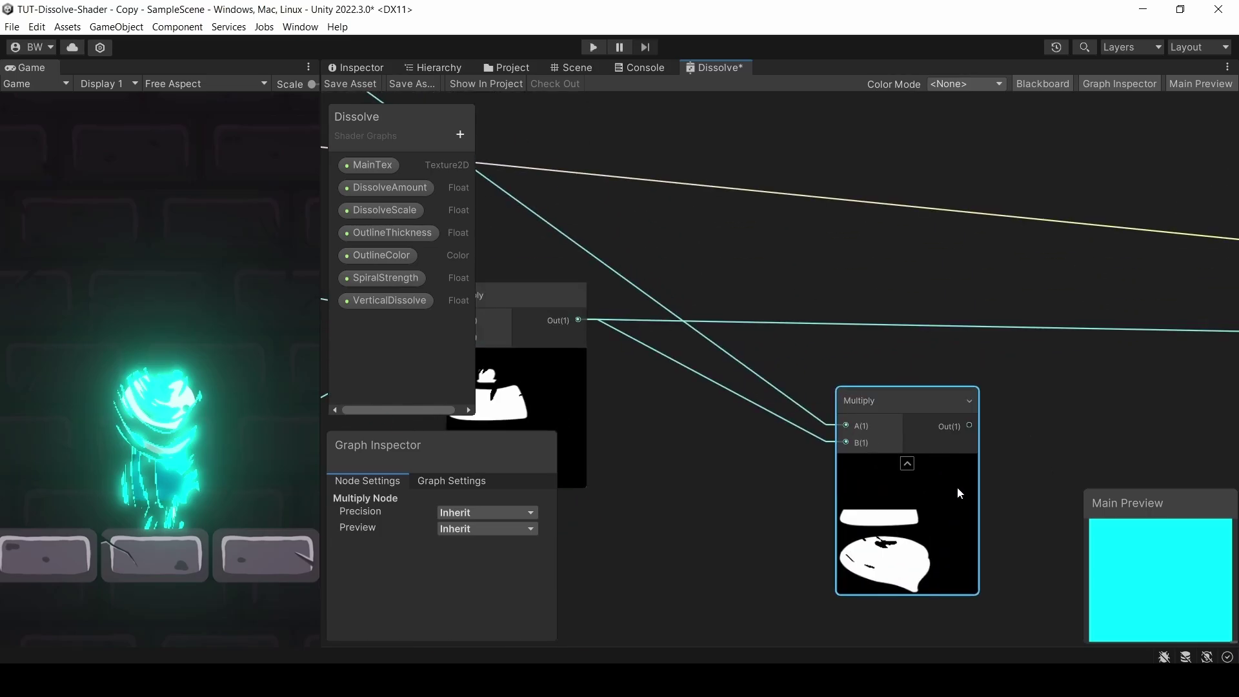
scroll(977, 467, "down", 2)
middle_click_drag(1070, 389, 882, 420)
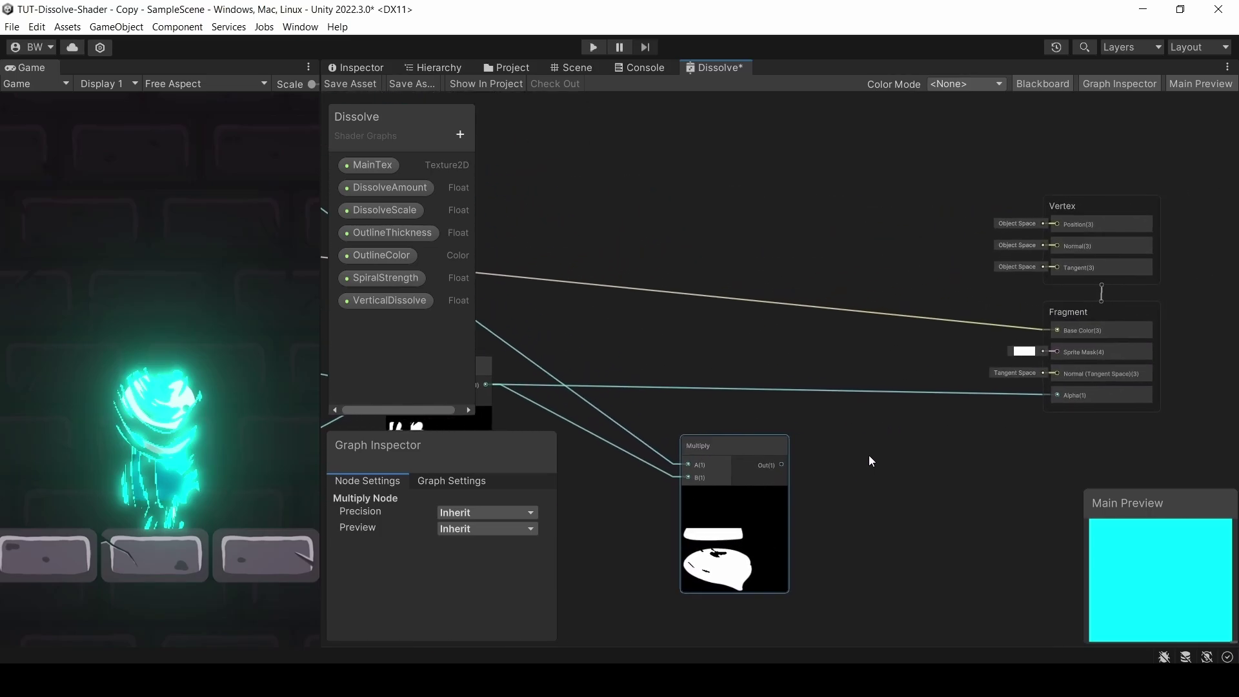
left_click_drag(782, 464, 1055, 395)
left_click(356, 83)
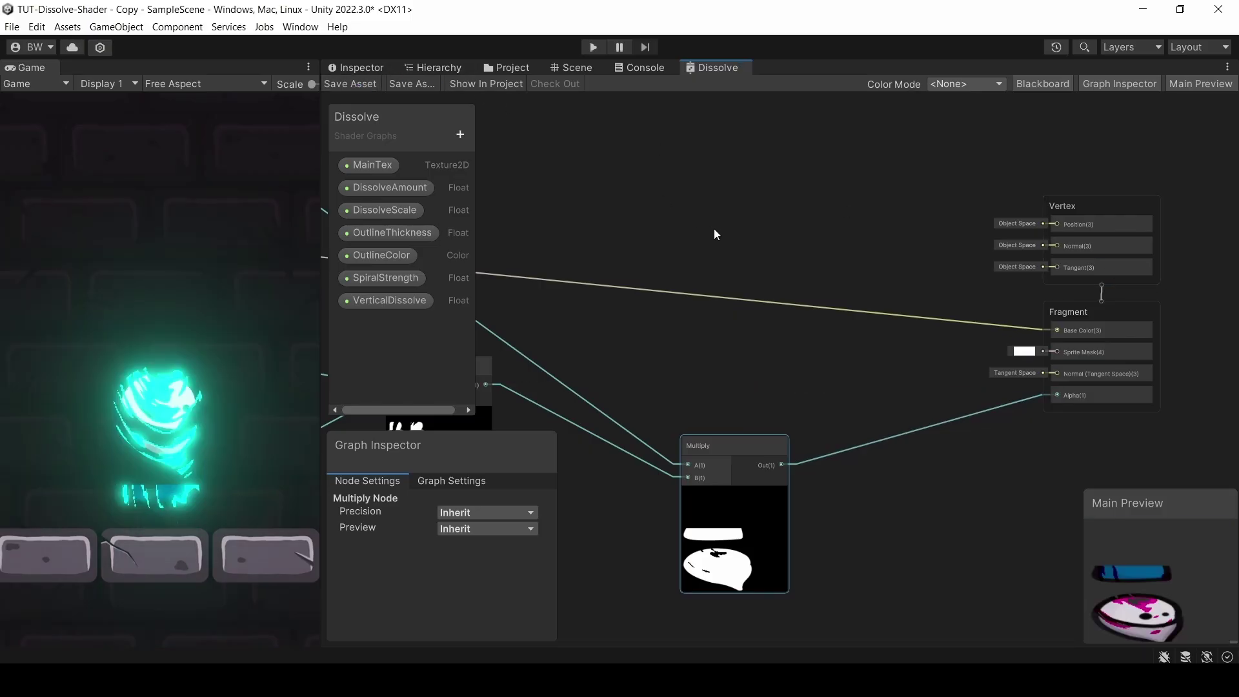
scroll(714, 228, "down", 5)
- Tint the Subtract band by multiplying it with OutlineColor
scroll(811, 349, "up", 6)
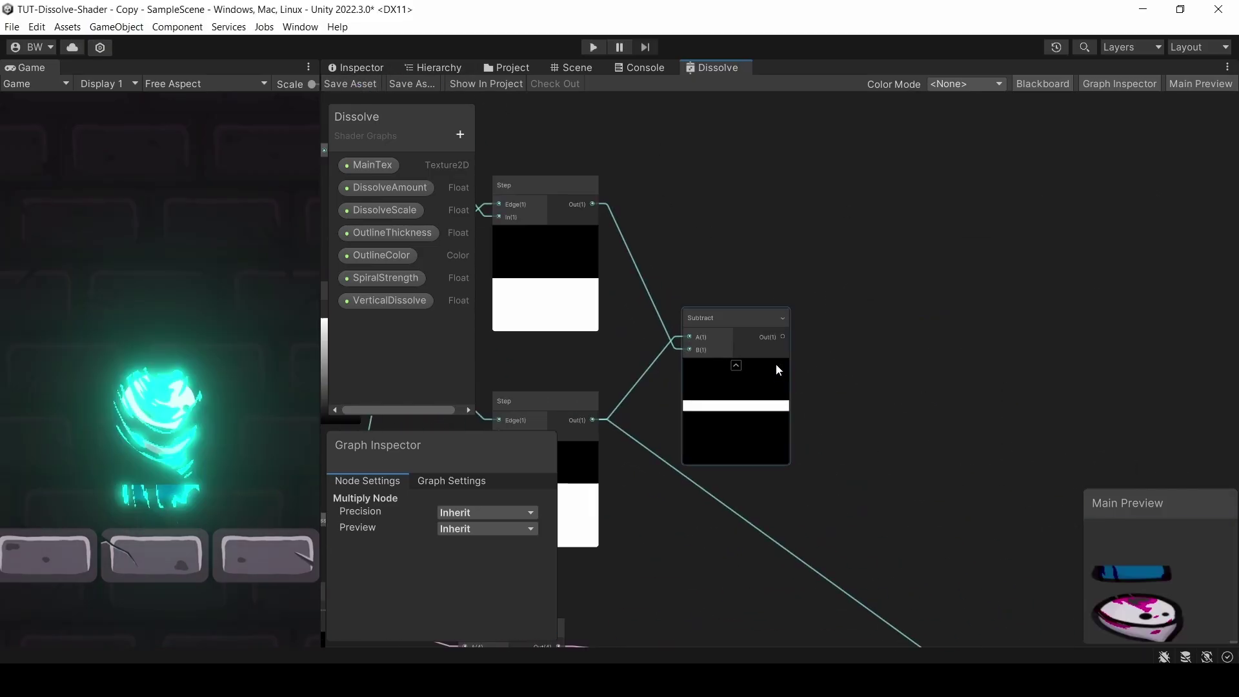
left_click_drag(783, 336, 996, 320)
type("mul")
key("Return")
left_click_drag(381, 255, 941, 335)
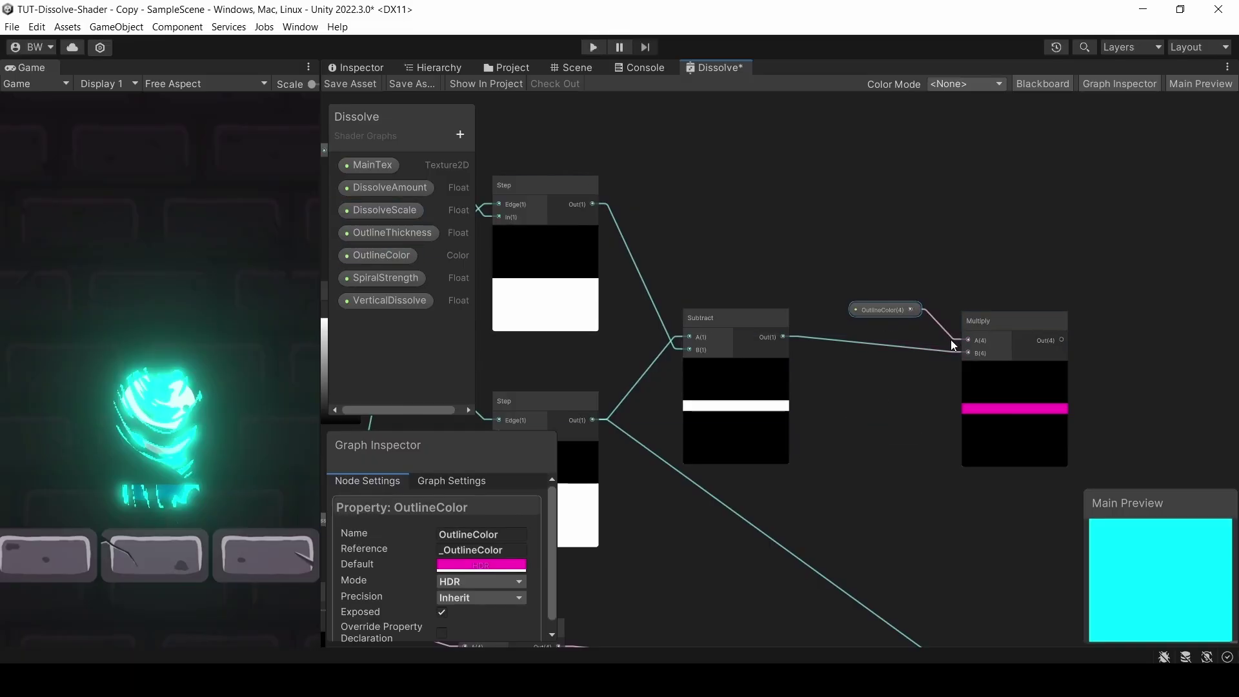
scroll(839, 309, "down", 4)
scroll(749, 271, "up", 4)
- Add the tinted band to the sprite colour into Fragment Base Color and save
key("space")
type("add")
key("Return")
middle_click_drag(811, 385, 1208, 328)
left_click_drag(641, 377, 855, 347)
left_click_drag(1097, 455, 1100, 457)
middle_click_drag(1051, 446, 941, 399)
left_click(966, 424)
left_click(1144, 276)
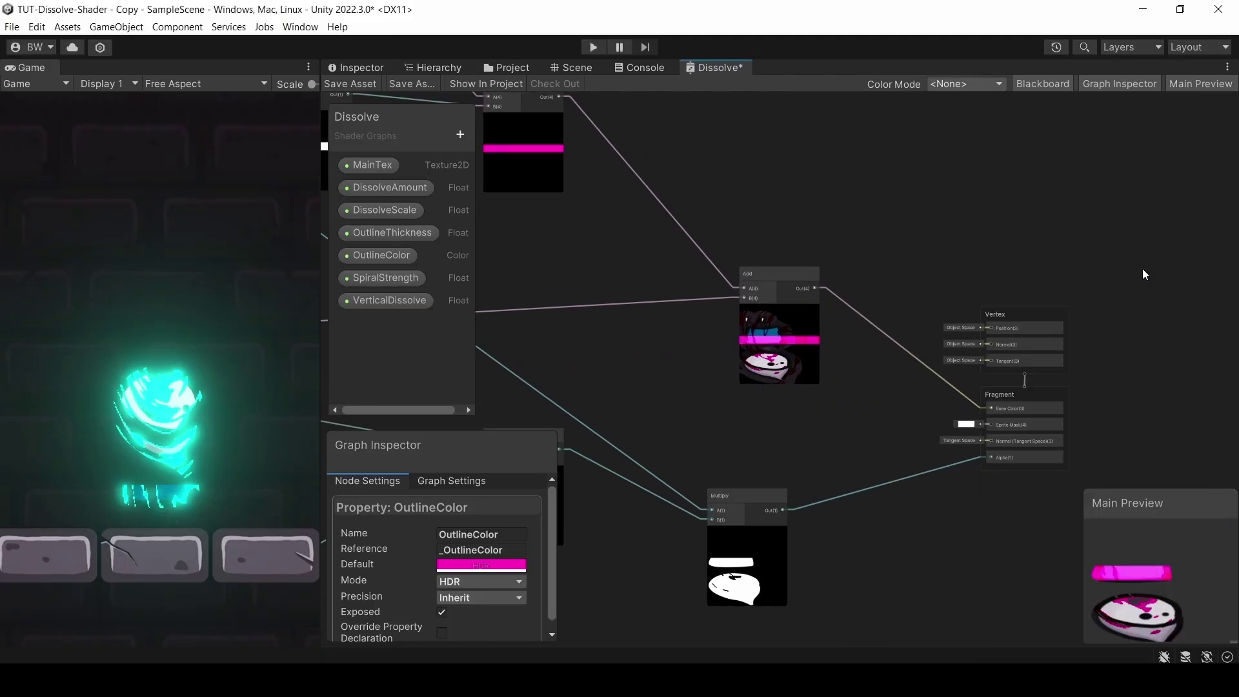
left_click(351, 84)
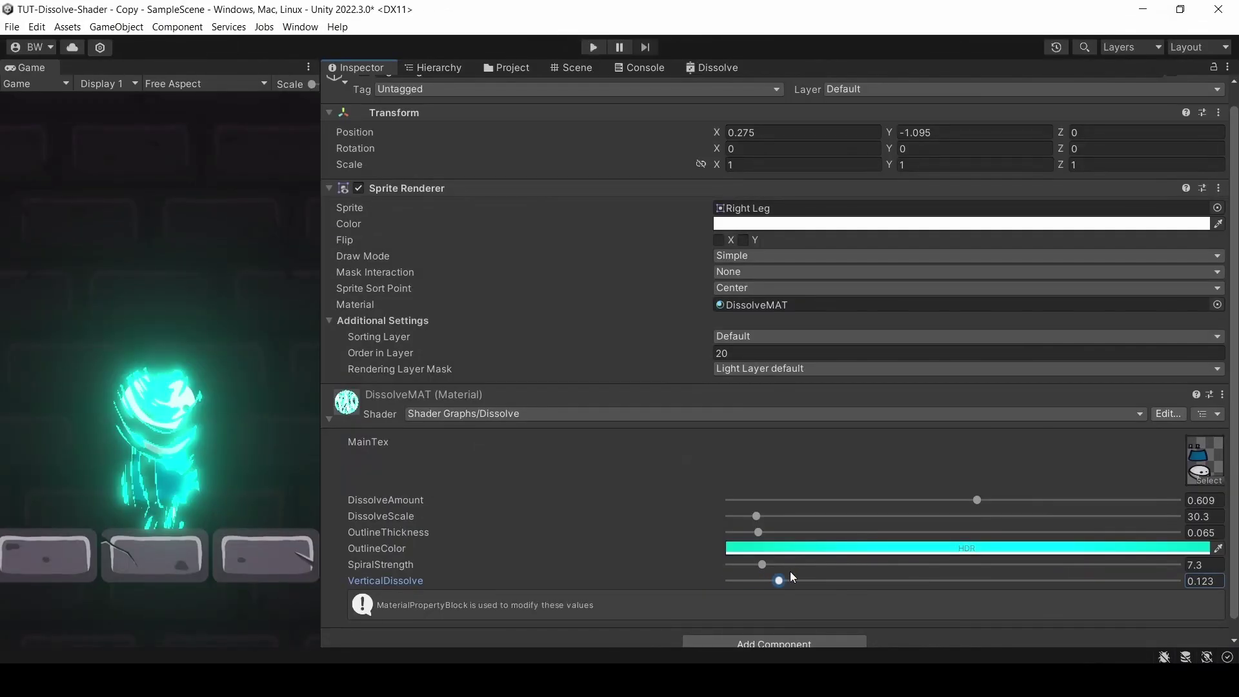
- Preview the fade by raising VerticalDissolve, then create a C# script named Dissolve
left_click_drag(789, 581, 1181, 581)
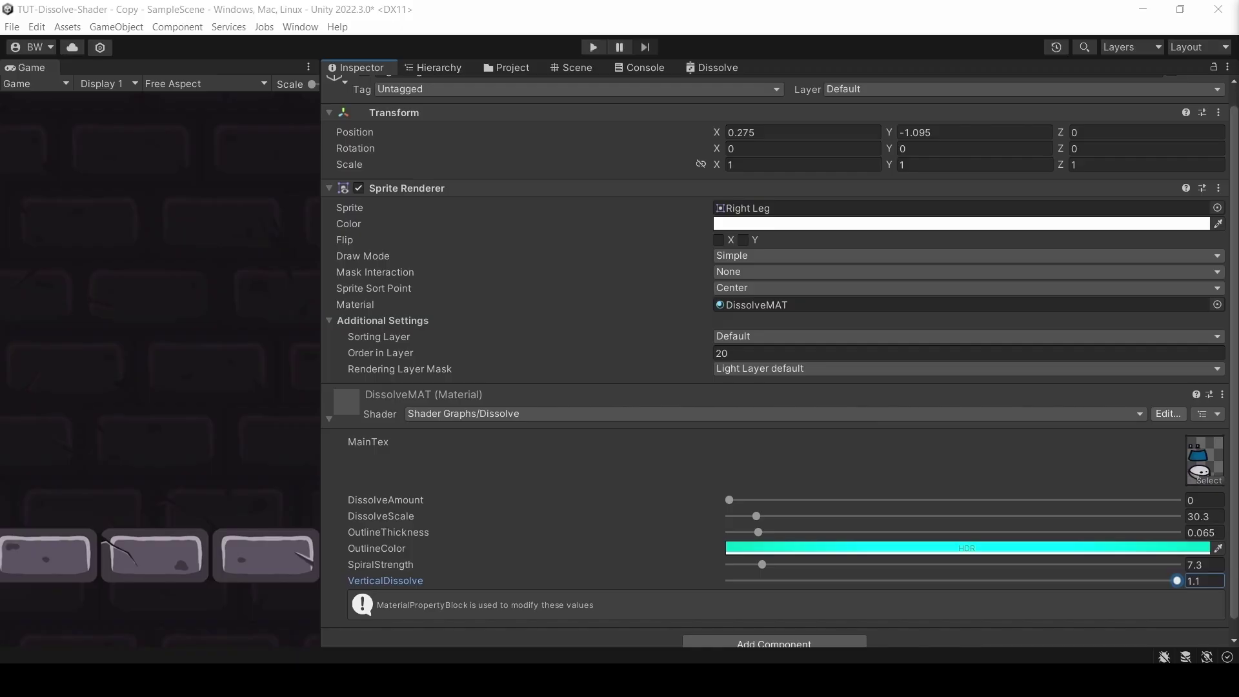
left_click(506, 67)
right_click(548, 277)
mouse_move(578, 282)
left_click(858, 48)
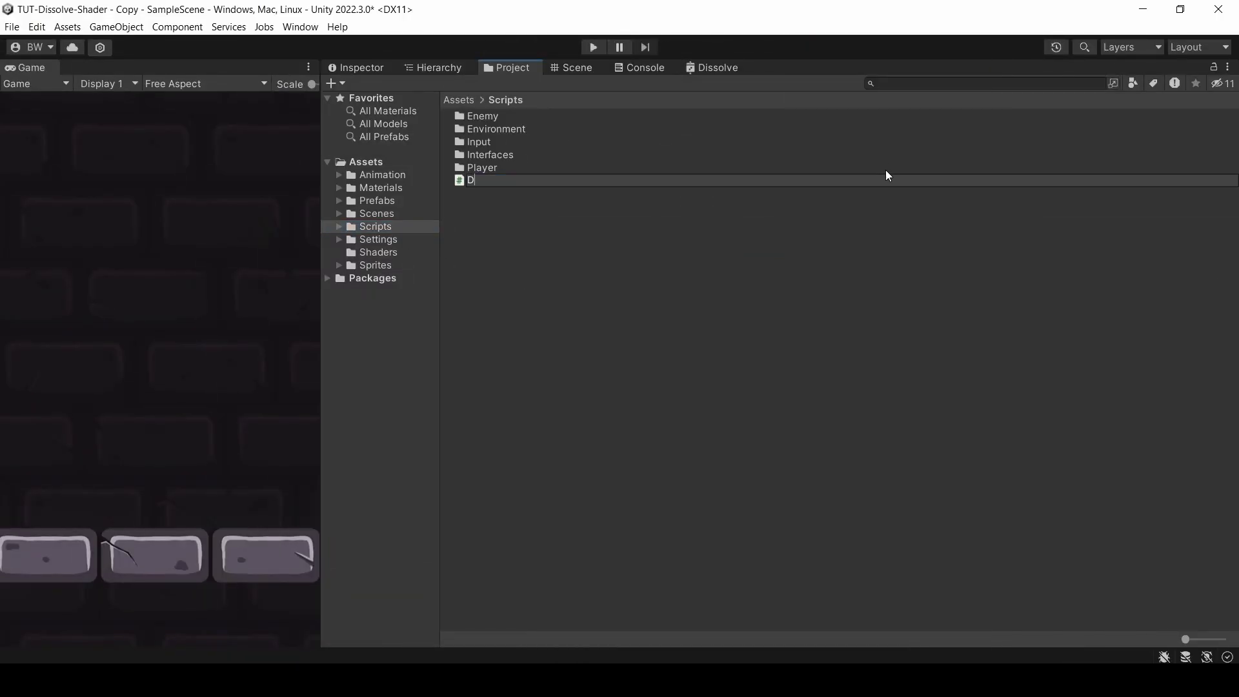
type("Dissolve")
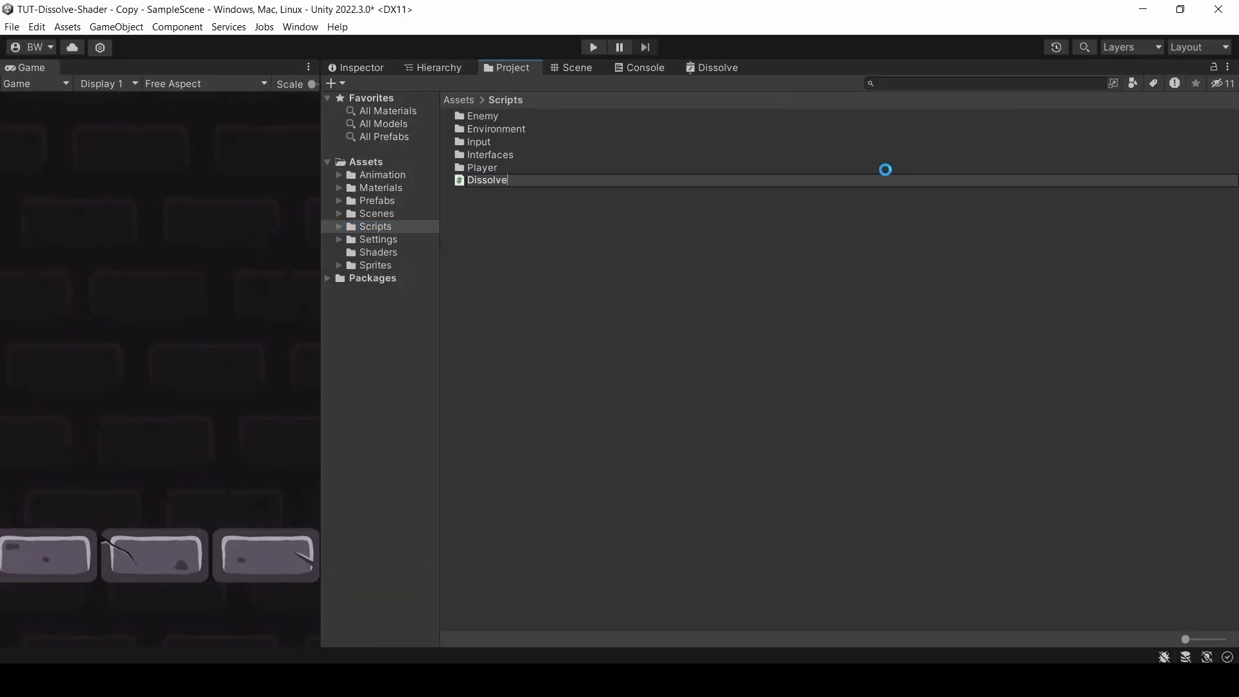
left_click(438, 67)
- Select the PLAYER object and add a new component to it
left_click(387, 227)
left_click(356, 67)
left_click(817, 306)
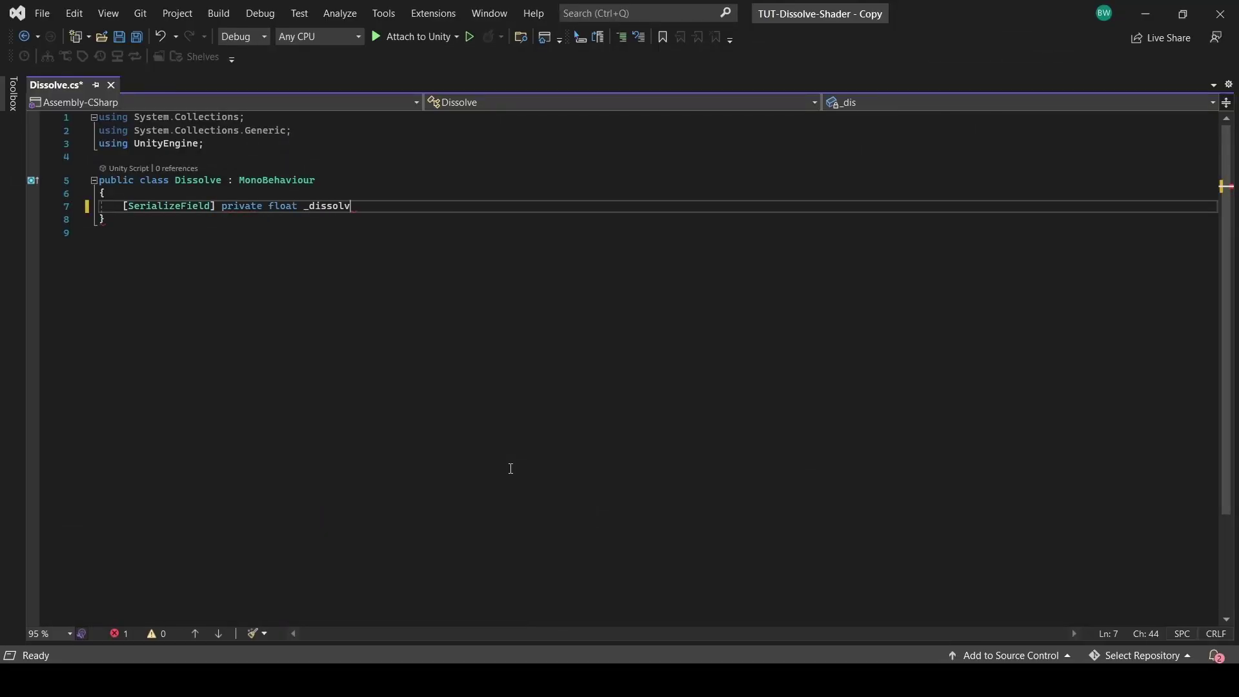
- Declare _spriteRenderers, _materials and shader ID fields for _DissolveAmount and _VerticalDissolve, then save
type("eTime = 0.75f;")
key("Return")
key("Return")
type("private SpriteRenderer[] _spriteRenderers;")
key("Return")
type("private Material[] _materials;")
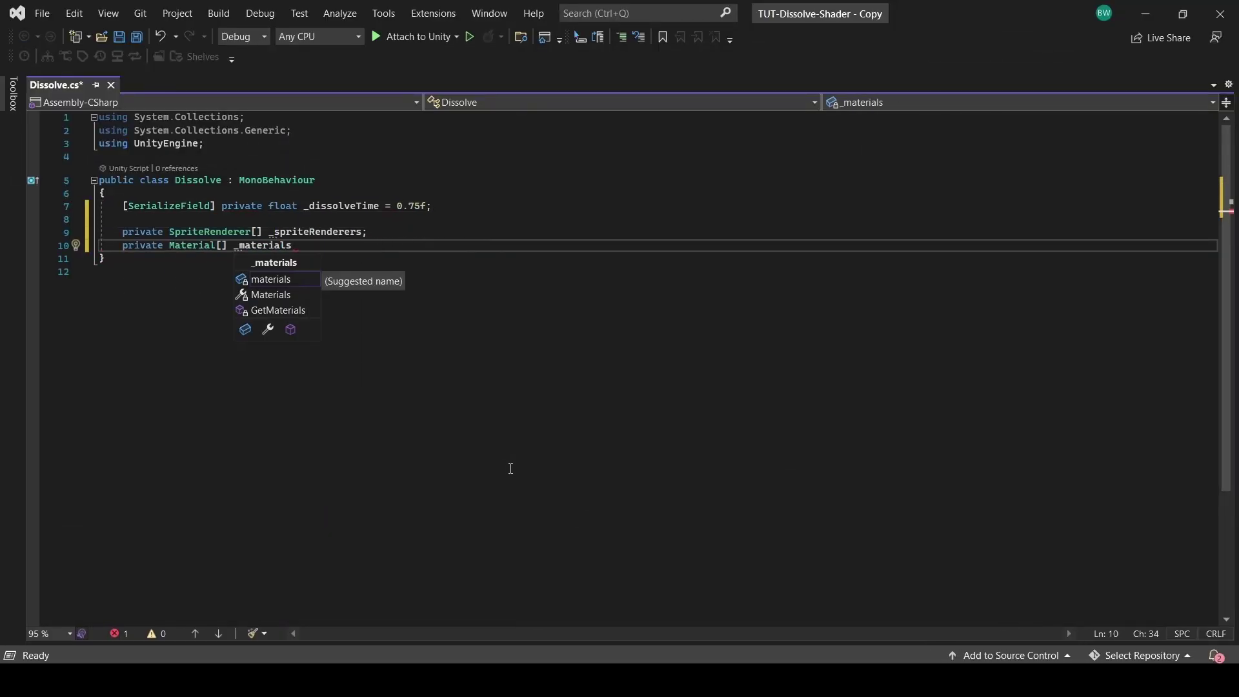
key("Return")
key("Return")
type("private int _dissolveAmount = Shader.PropertyToID(\"_DissolveAmount\");")
key("Return")
type("private int _verticalDissolveAmount = Shader.PropertyToID(\"_VerticalDissolve\");")
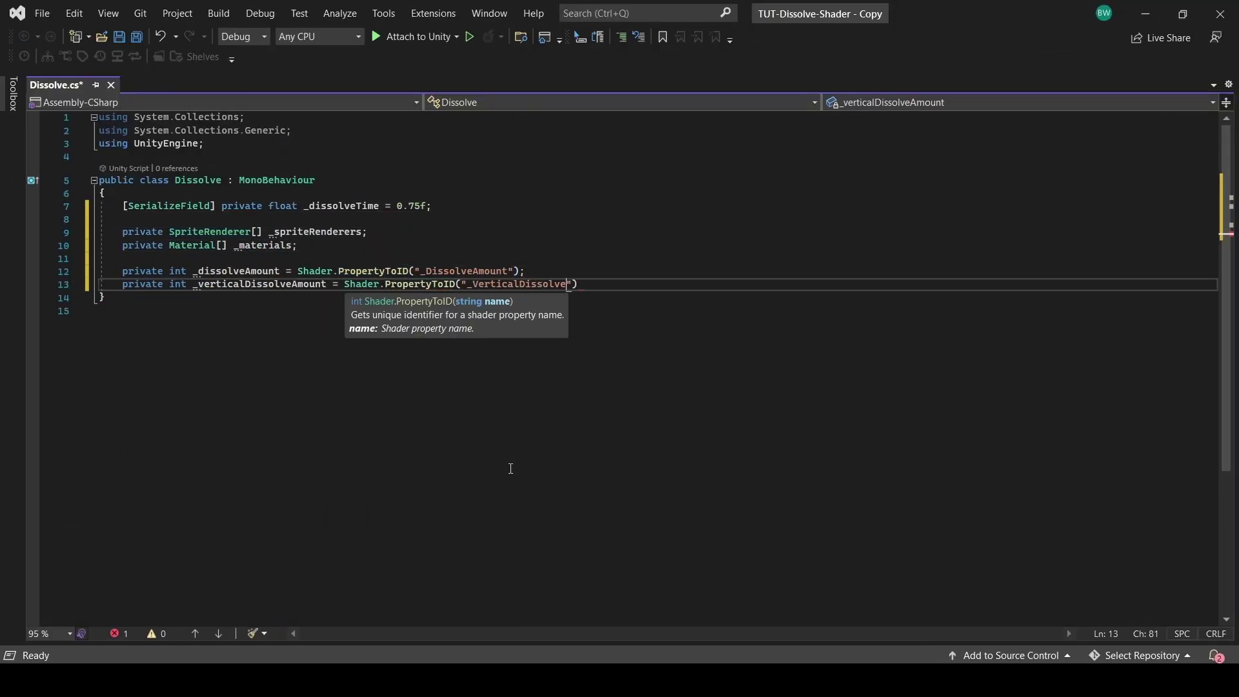
key("ctrl+s")
- Check the _DissolveAmount and _VerticalDissolve names against the shader graph's property references
left_click(480, 271)
double_click(481, 271)
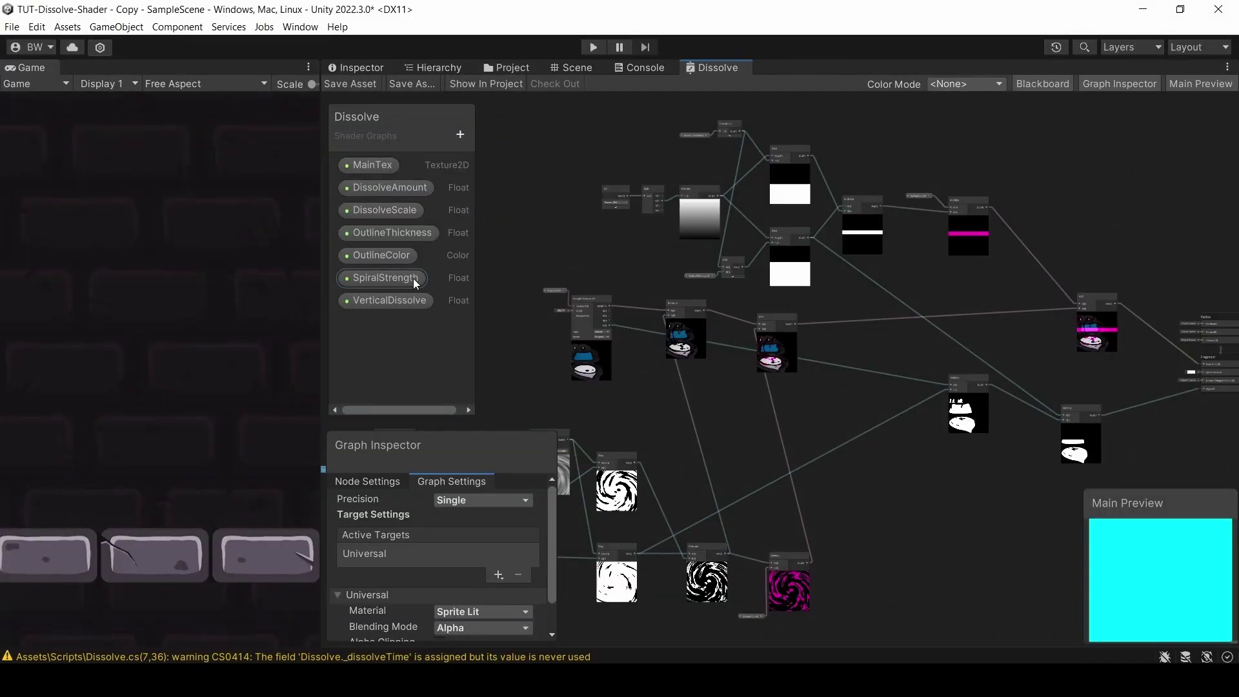
left_click(413, 279)
left_click(537, 285)
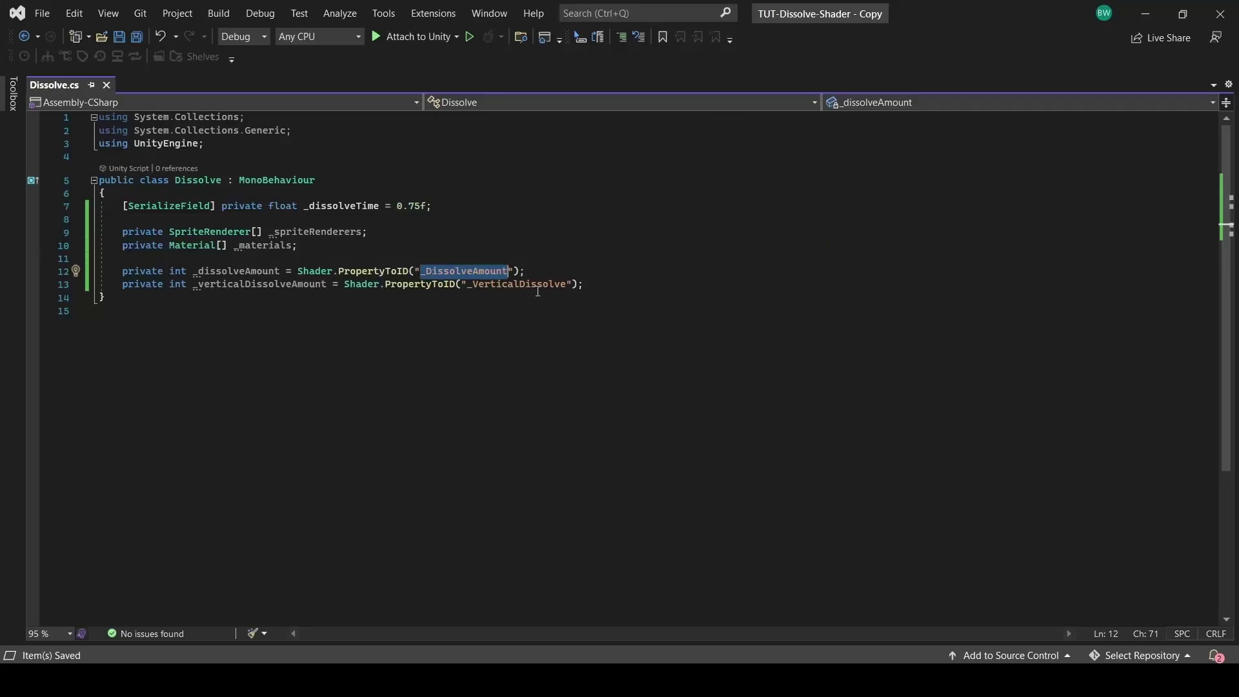
double_click(537, 289)
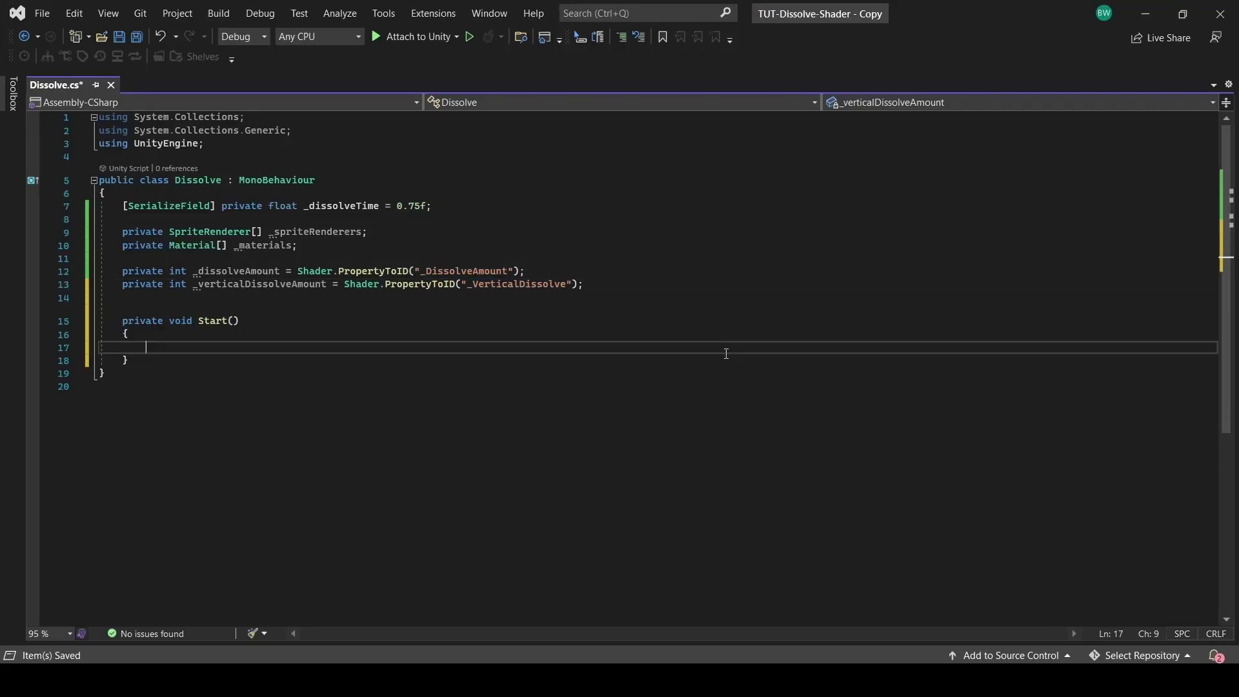
- Write Start() to get child SpriteRenderers and copy each one's material into _materials, then save
type("_spriteRenderers = GetComponentsInChildren<SpriteRenderer>();")
key("Return")
key("Return")
type("_materials = new Material[_spriteRenderers.Length];")
key("Return")
type("for")
key("Tab")
key("Tab")
type("_spriteRenderers.Length")
key("Return")
type("_mater")
key("Tab")
type("i].material;")
key("ctrl+s")
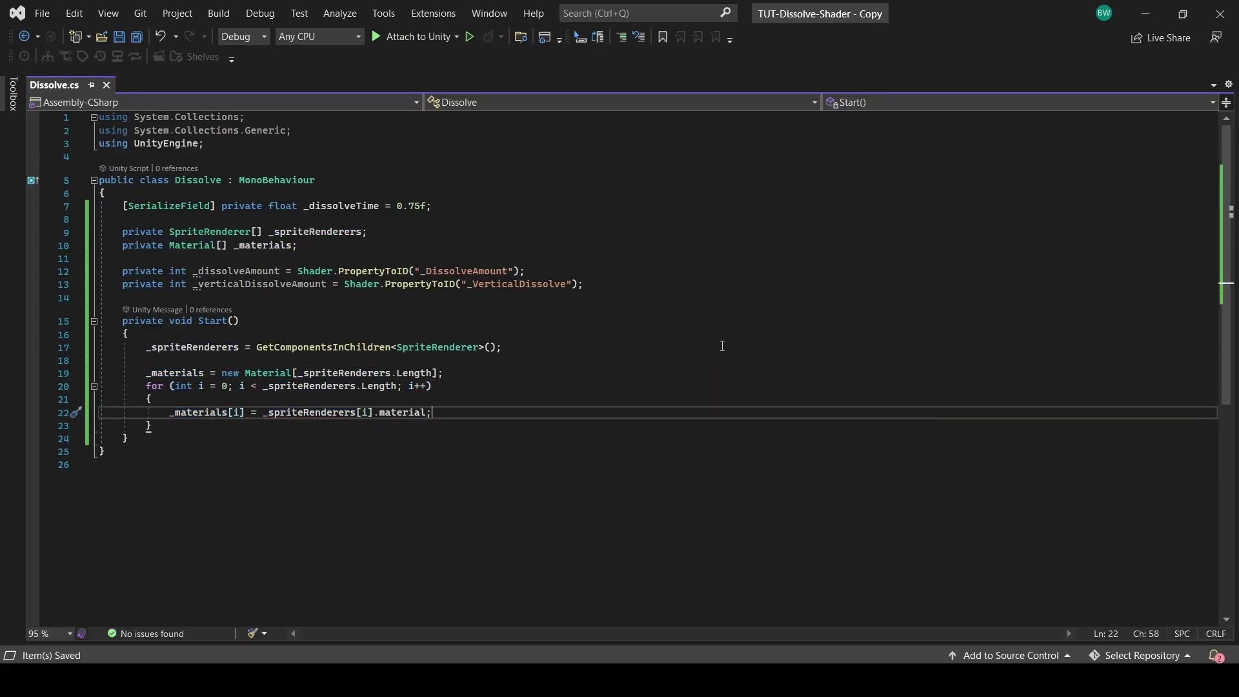
- Start a Vanish coroutine with a while loop that advances elapsedTime by Time.deltaTime until _dissolveTime
key("Down")
key("Down")
key("Return")
key("Return")
type("private IEnumerator Vanish()")
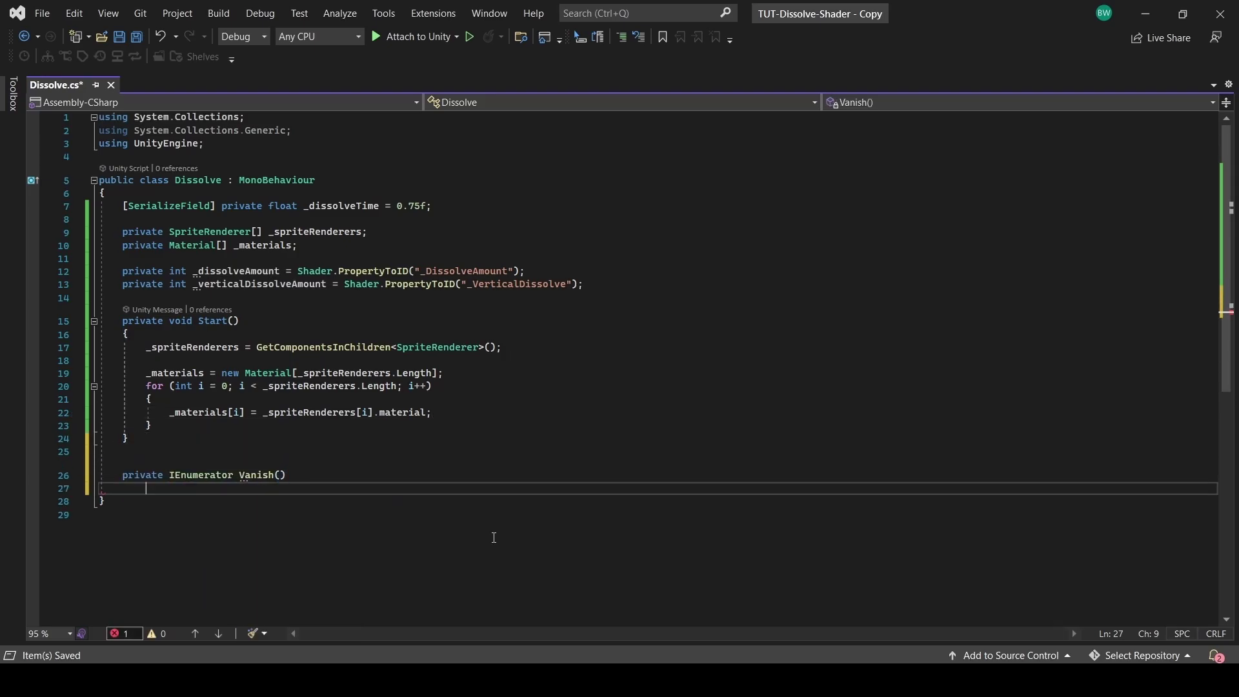
key("Return")
type("{")
key("Return")
type("float elapsedTime = 0f;")
key("Return")
type("while(elapsedTime < _dissolveTime)")
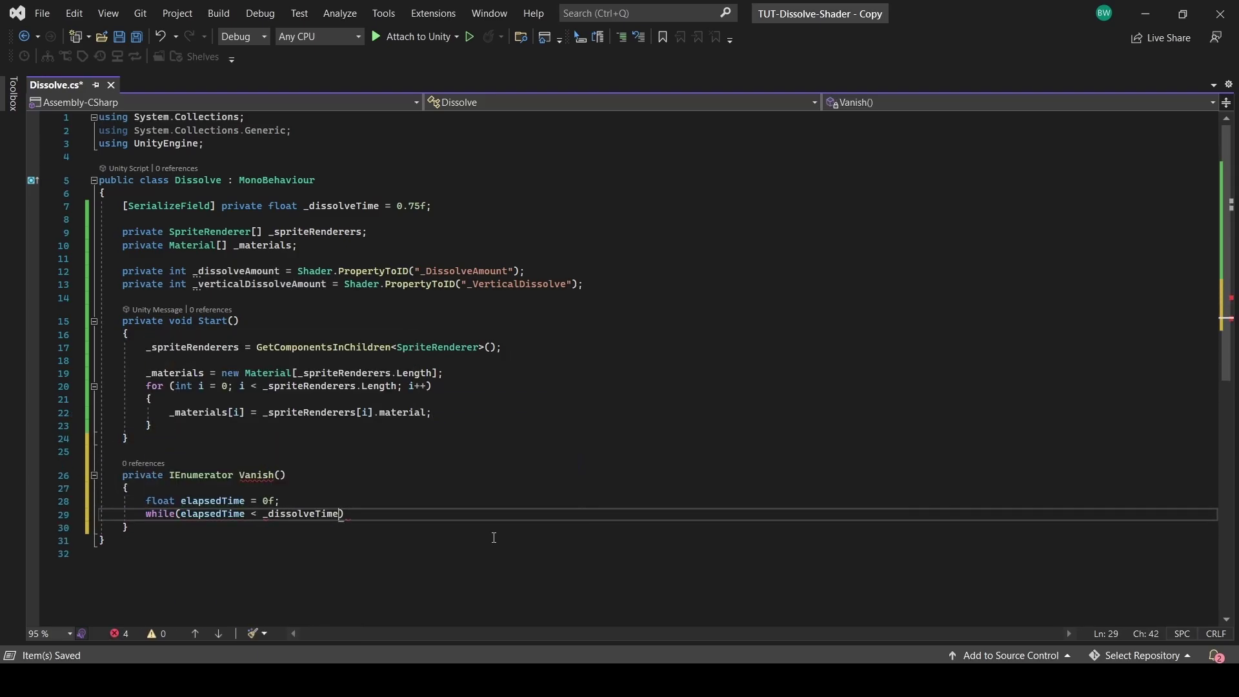
key("Return")
type("{")
key("Return")
type("elapsedTime += Time.deltaTime;")
key("Return")
key("Return")
type("yield return null;")
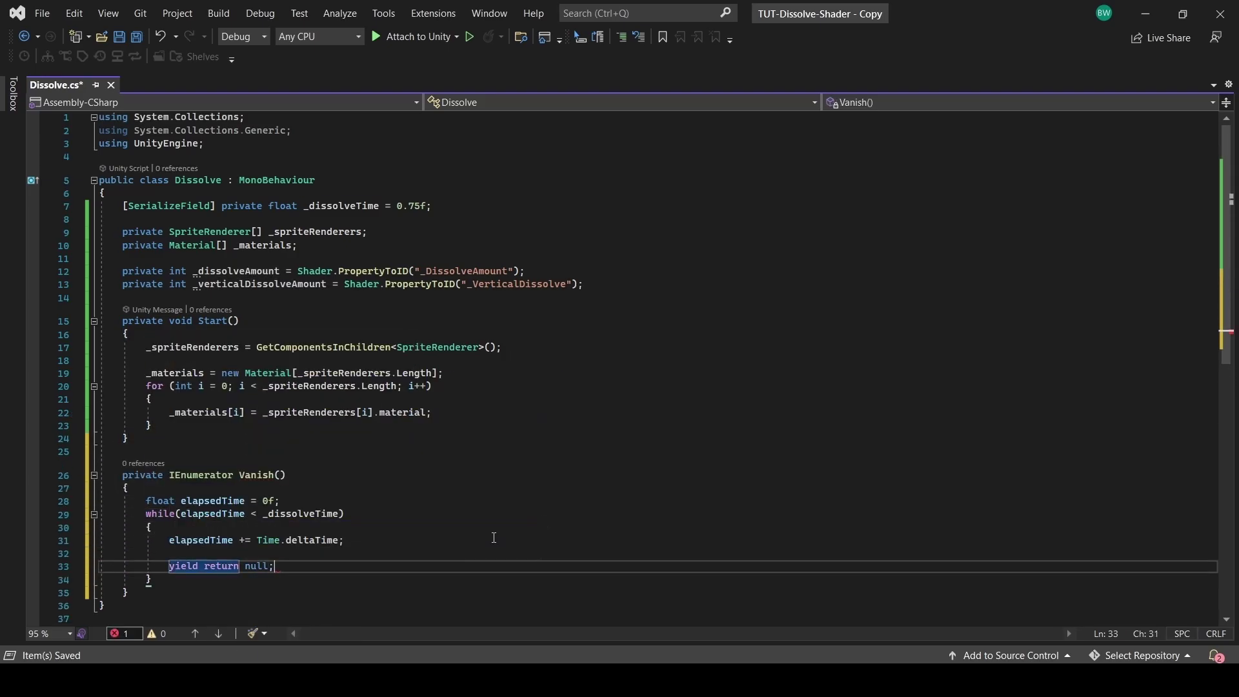
key("Up")
- Lerp dissolve 0→1 and vertical dissolve 0→1.1, and SetFloat both on every material
key("Return")
key("Return")
key("Up")
type("float lep")
type("pedDissolve = Mathf.Lerp")
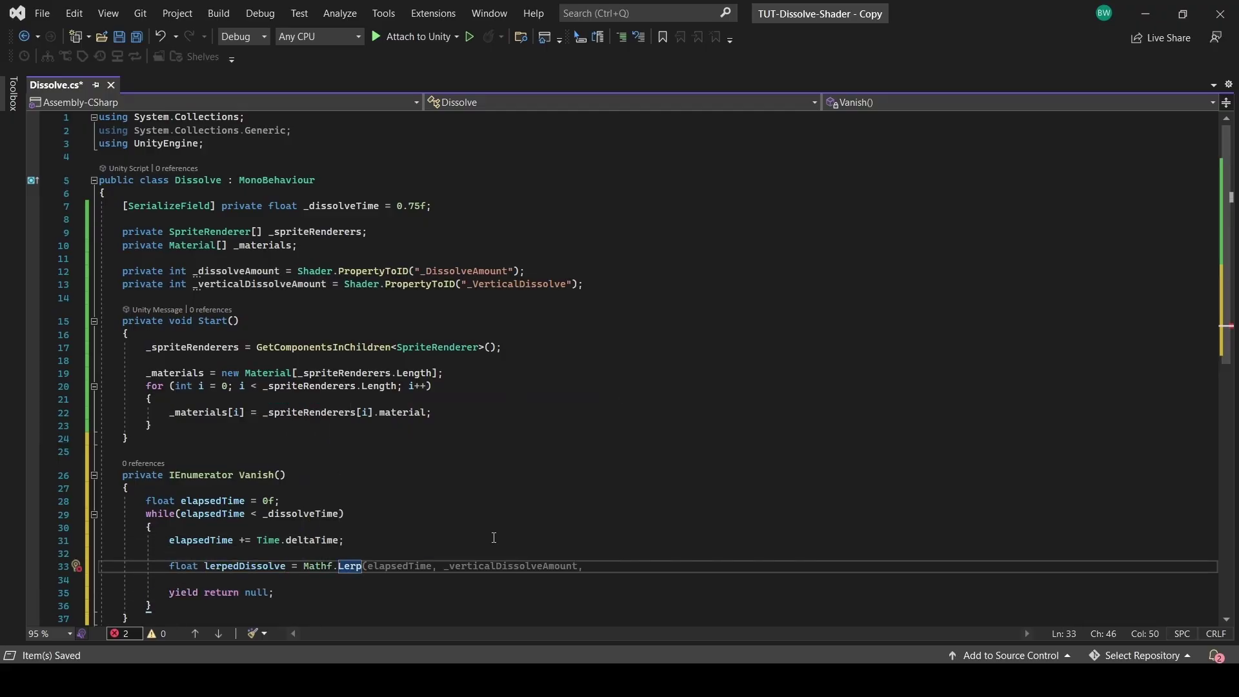
type("(0, 1f, (elapsedTime / _dissolveTime));")
key("Return")
type("float lerpedVerti")
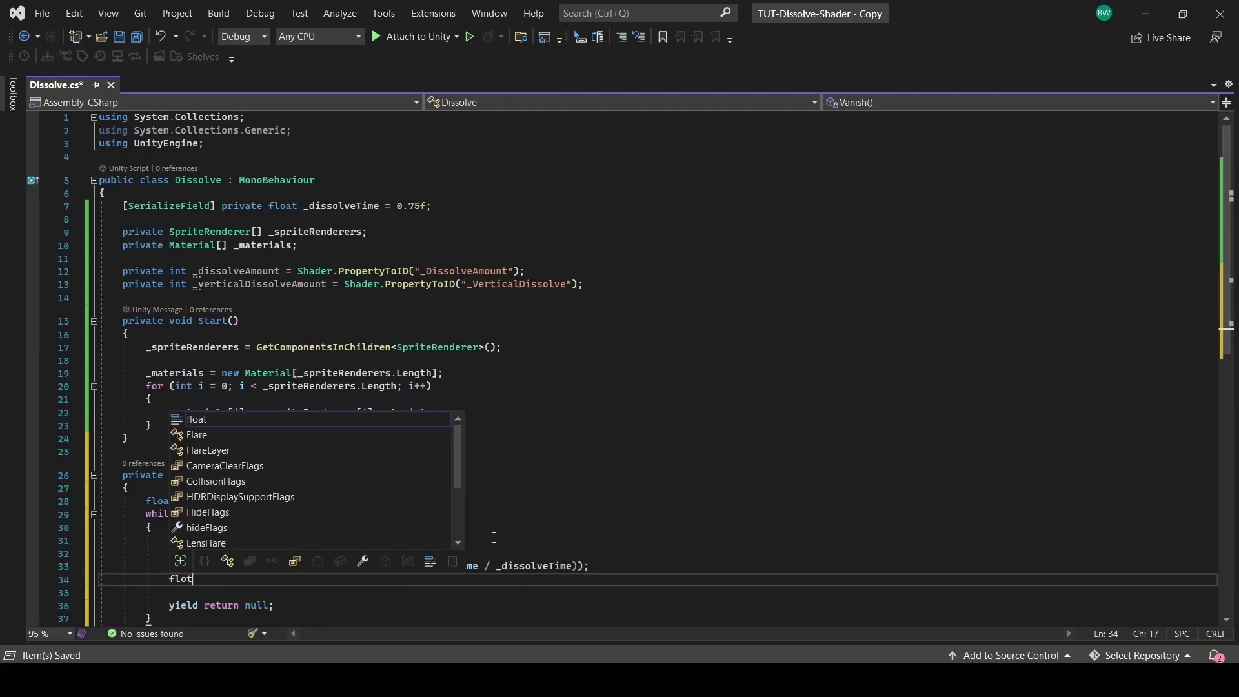
type("calDissolve = Mathf.Lerp(0f, 1.1f, (elapsedTime")
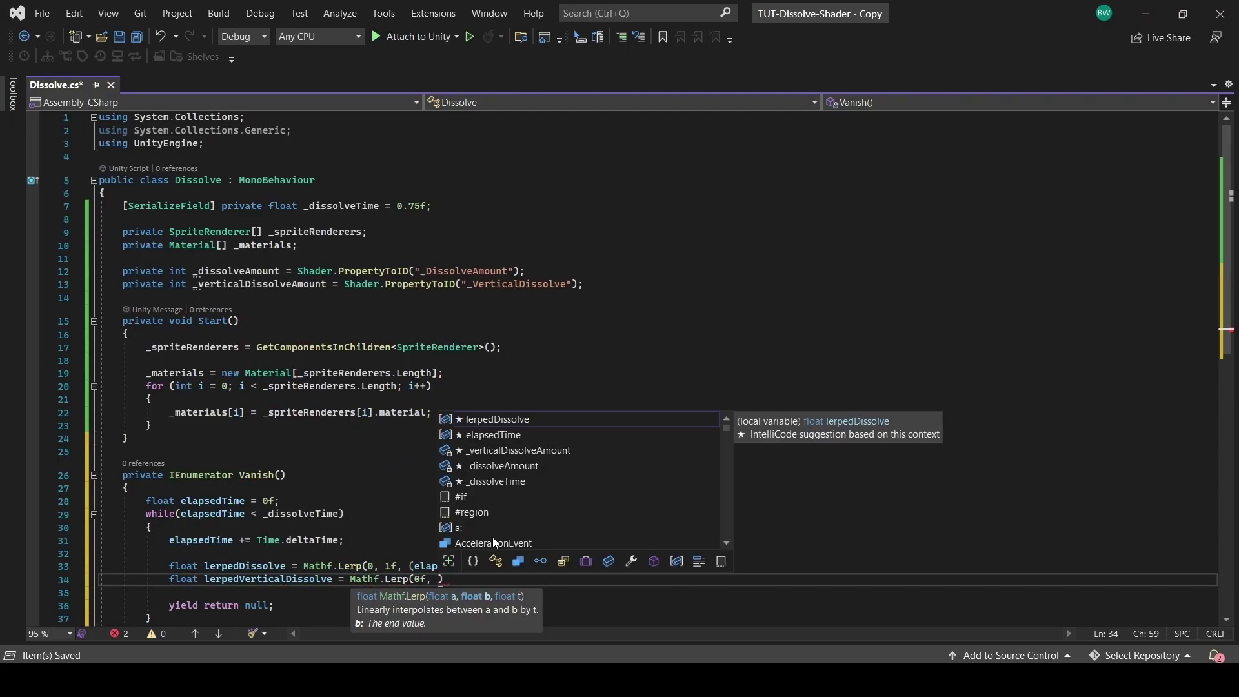
type(" / _dissolveTime));")
key("Return")
key("Return")
type("for")
key("Tab")
key("Tab")
key("Tab")
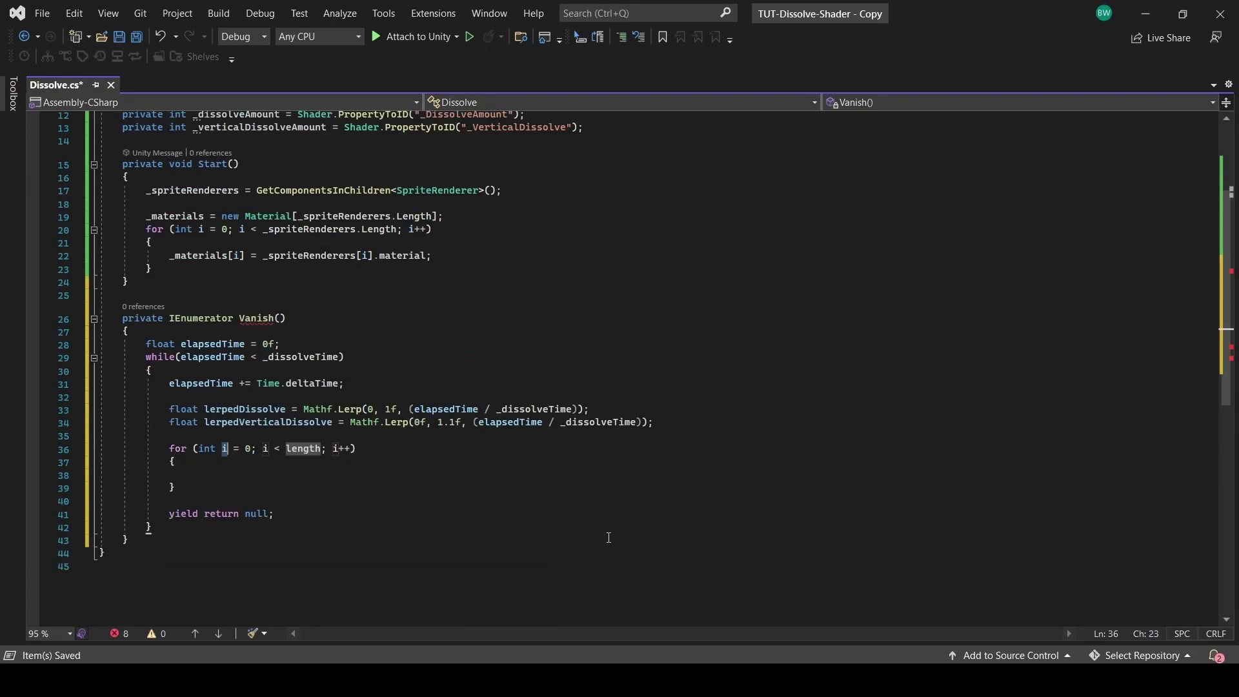
type("_materials.")
key("Tab")
key("Return")
type("_materials[i].SetFloat(_diss")
type("olveAmount, lerp")
type("edDissolve);")
key("Return")
type("_materials[i].SetFloat(_verticalDissolveAmount, lerpedVerticalDissolve);")
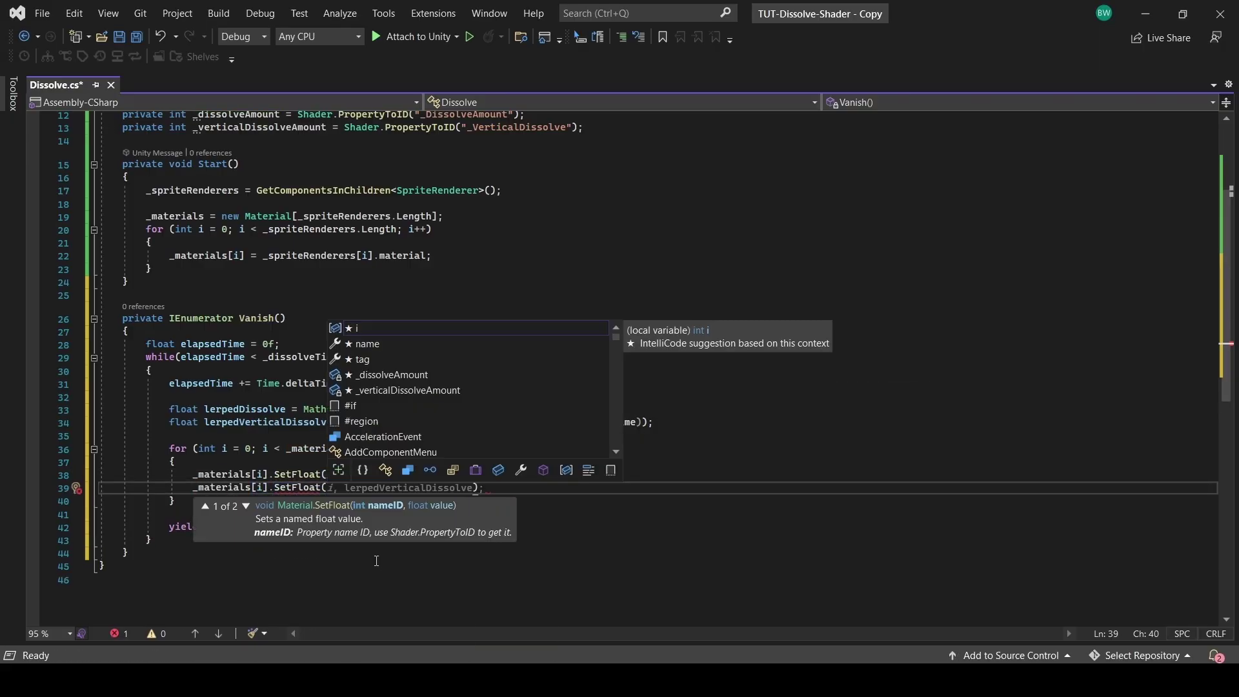
key("ctrl+s")
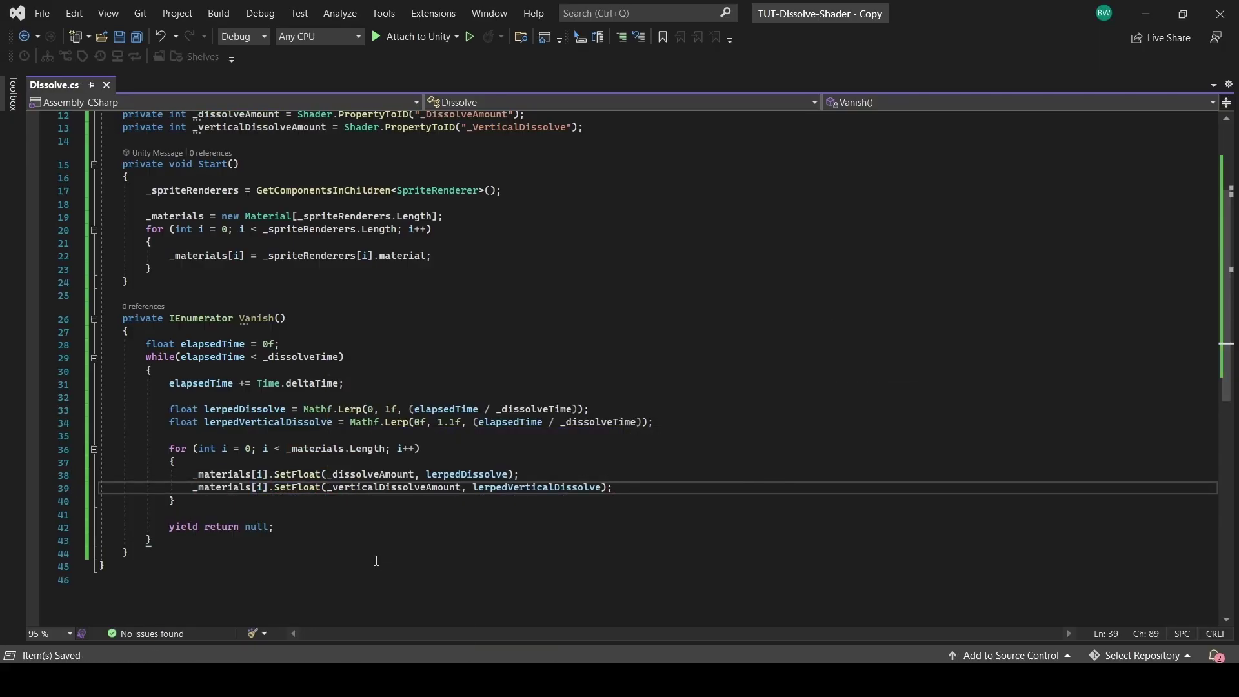
- Add useDissolve and useVertical bool parameters, wrapping each SetFloat call in its matching if check
left_click(281, 318)
type("bool useDissolve, bool useVertical")
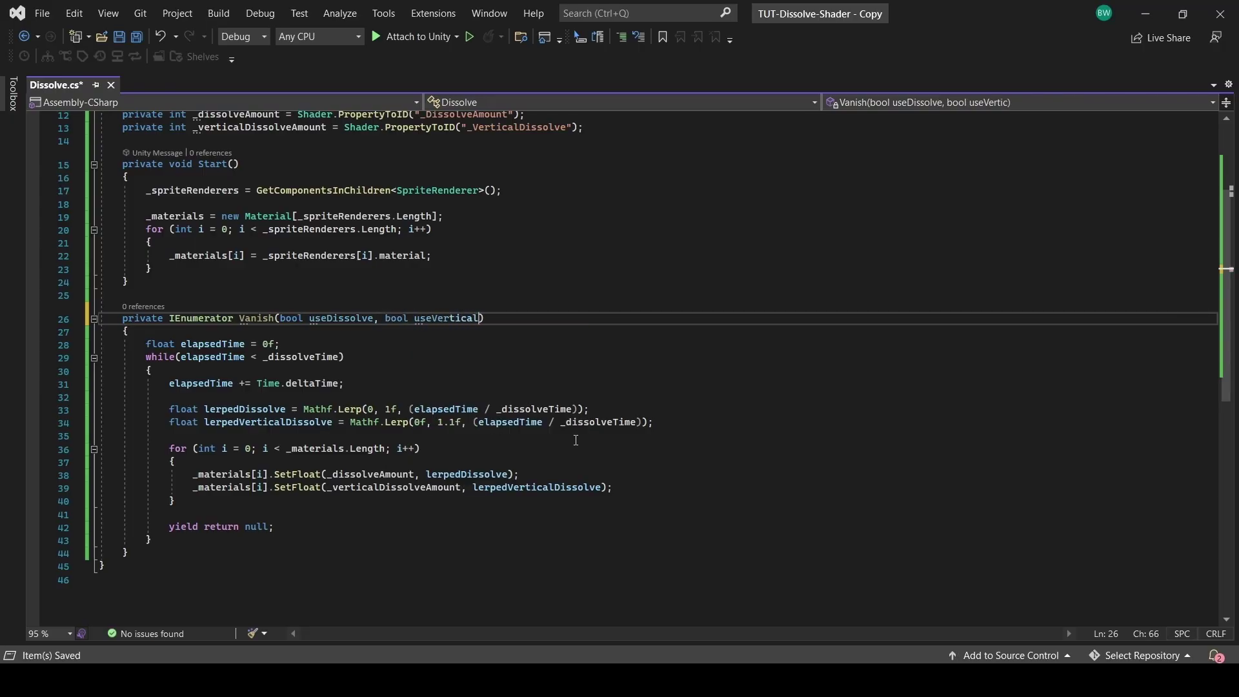
left_click(574, 461)
key("Return")
type("if (useDissolve)")
left_click(533, 487)
key("Return")
key("Return")
type("if ")
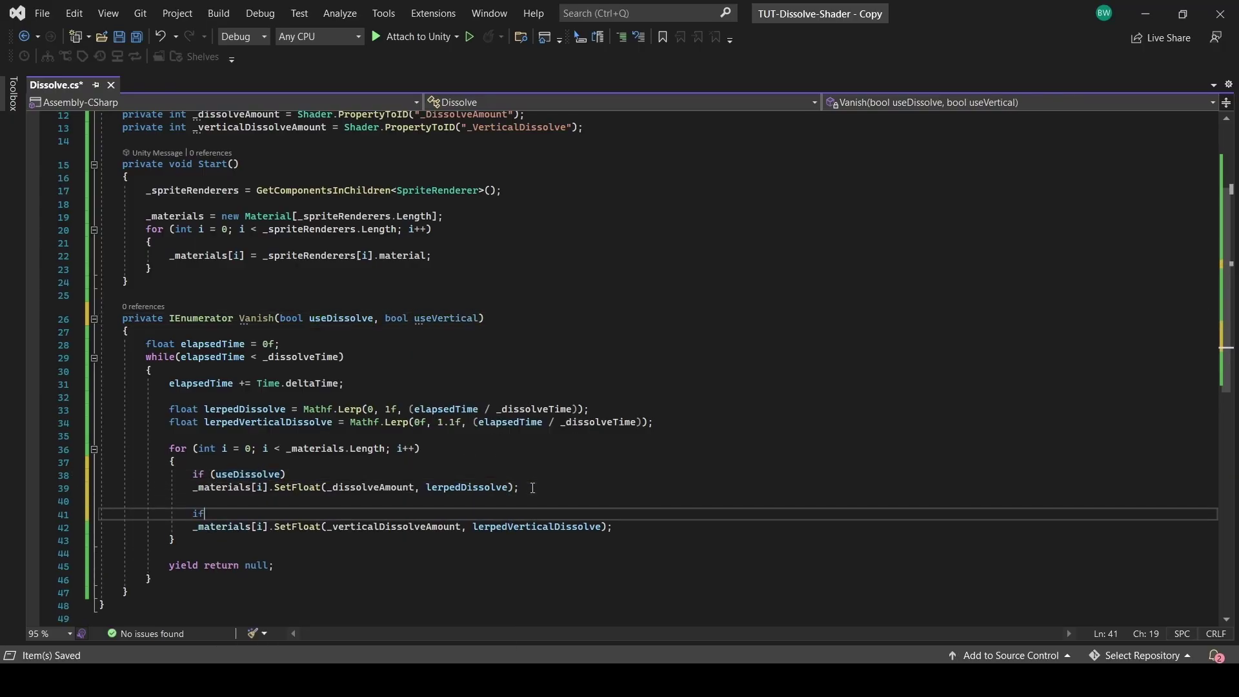
type("(useVertical)")
left_click(573, 434)
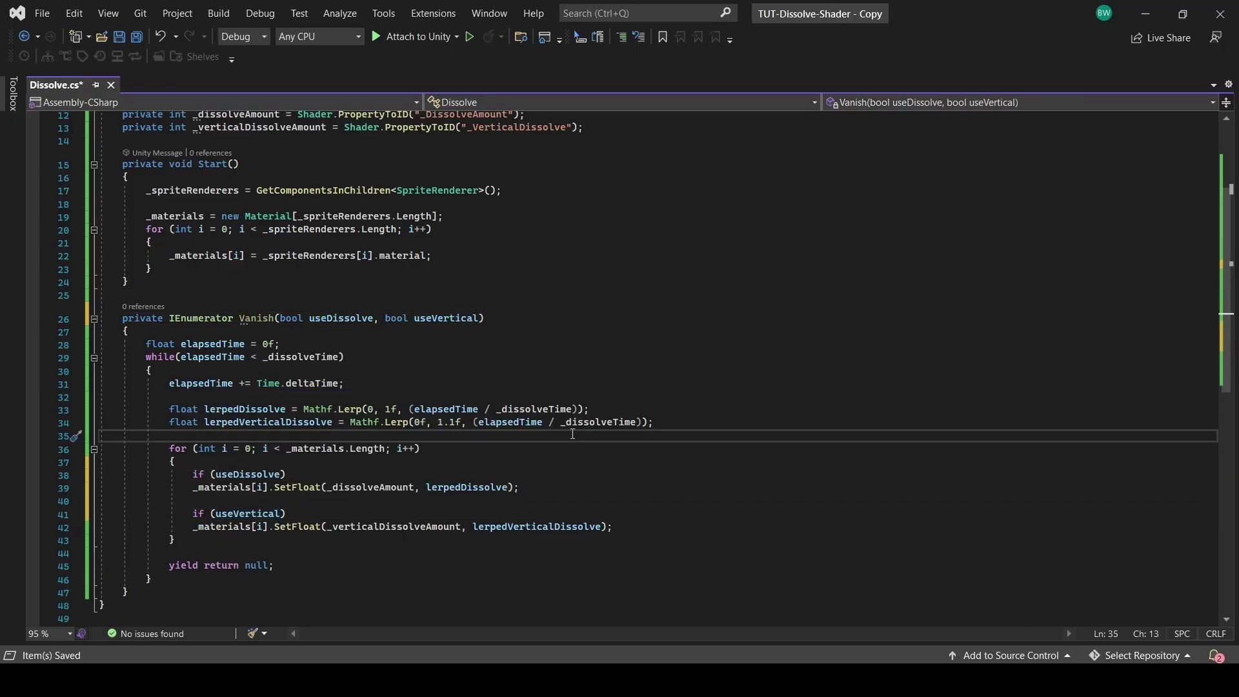
- Duplicate the Vanish method below itself and rename the copy to Appear
left_click_drag(129, 592, 122, 318)
key("ctrl+c")
left_click(133, 591)
key("Return")
key("Return")
key("ctrl+v")
double_click(256, 357)
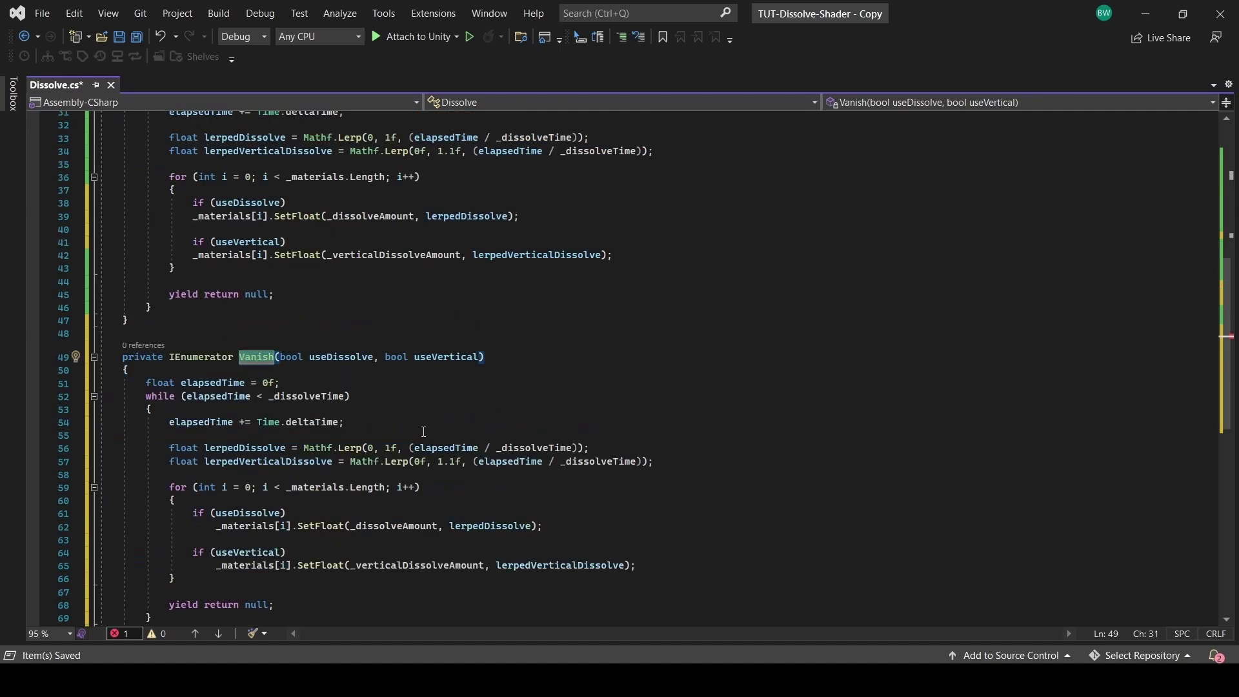
type("Appear1f, 0f")
- Reverse Appear's lerps to run from 1.1f to 0f, and raise Vanish's dissolve target to 1.1f
left_click(426, 462)
key("BackSpace")
key("BackSpace")
type("1.1f")
left_click(472, 461)
key("BackSpace")
key("BackSpace")
key("BackSpace")
key("BackSpace")
type("0f")
left_click(374, 448)
type(".1")
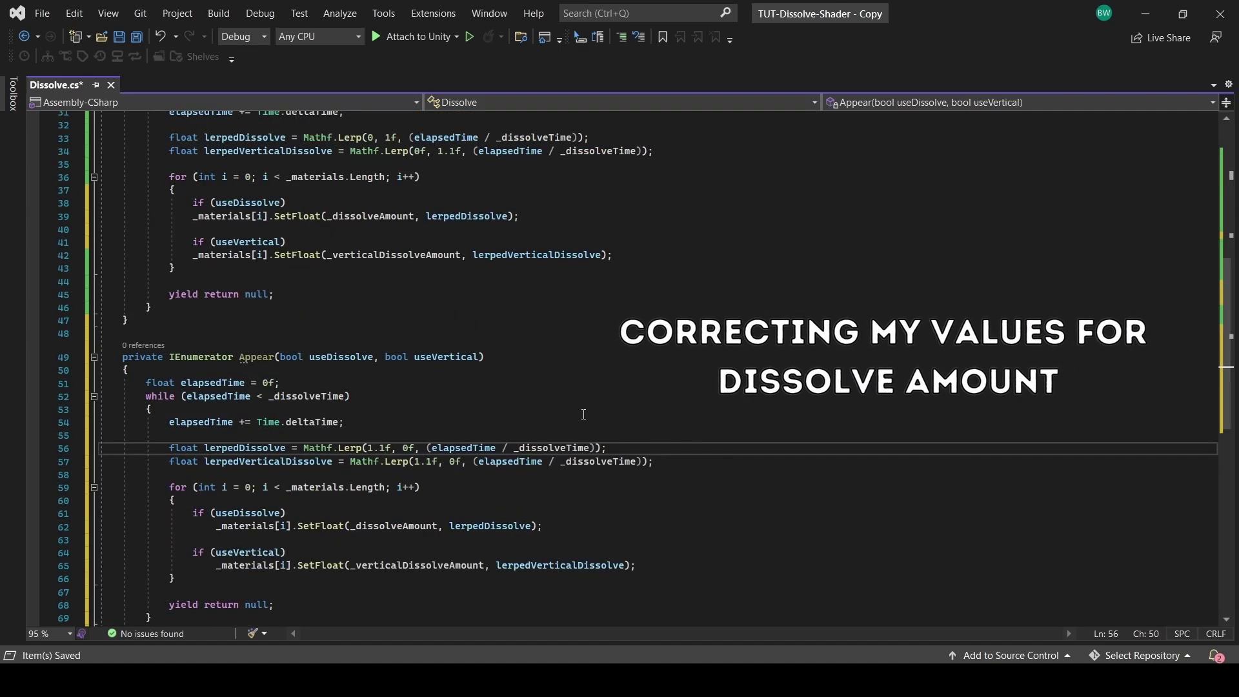
left_click(584, 413)
left_click(391, 137)
type(".1")
left_click(553, 267)
- In Update(), start Vanish(true, false) when E is pressed and Appear(true, false) when F is pressed
scroll(553, 266, "up", 8)
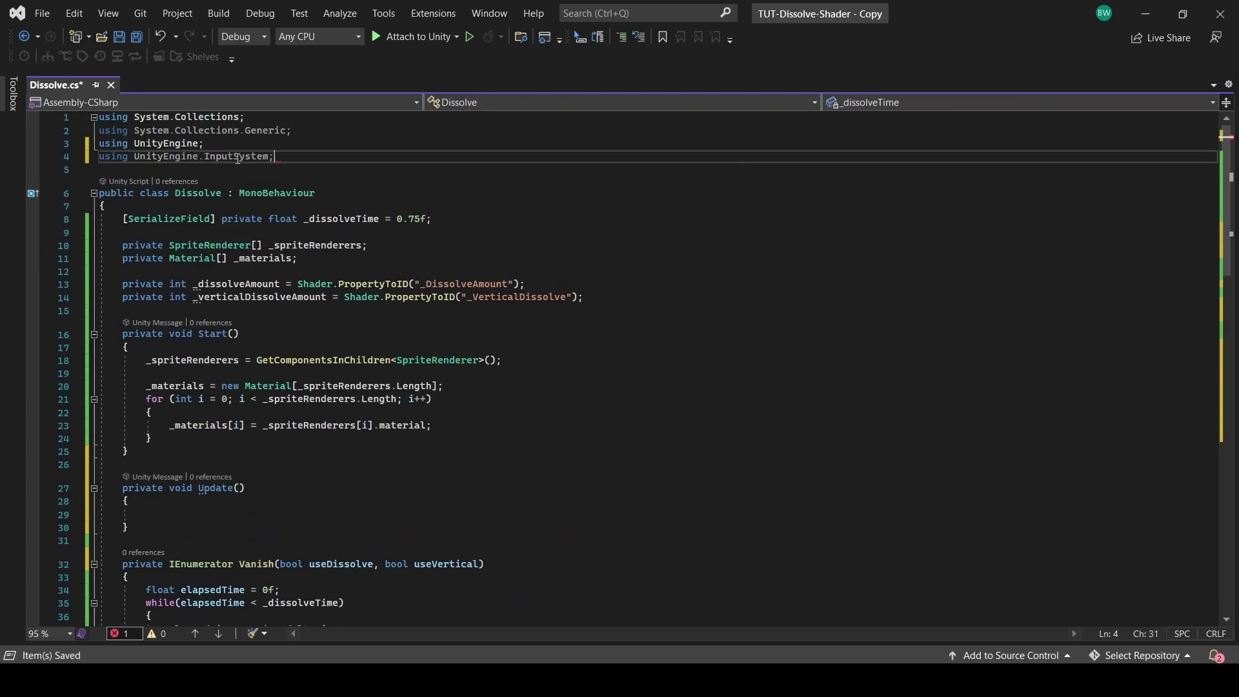
left_click(304, 514)
type("if (Keyboard.current.eKey.wasPressedThisFrame)")
key("Return")
type("{")
key("Return")
scroll(586, 371, "down", 2)
type("StartCoroutine(Vanish(true, false));")
key("Down")
key("Return")
key("Return")
type("if (Keyboard.current.fKey.wasPressedThisFrame)")
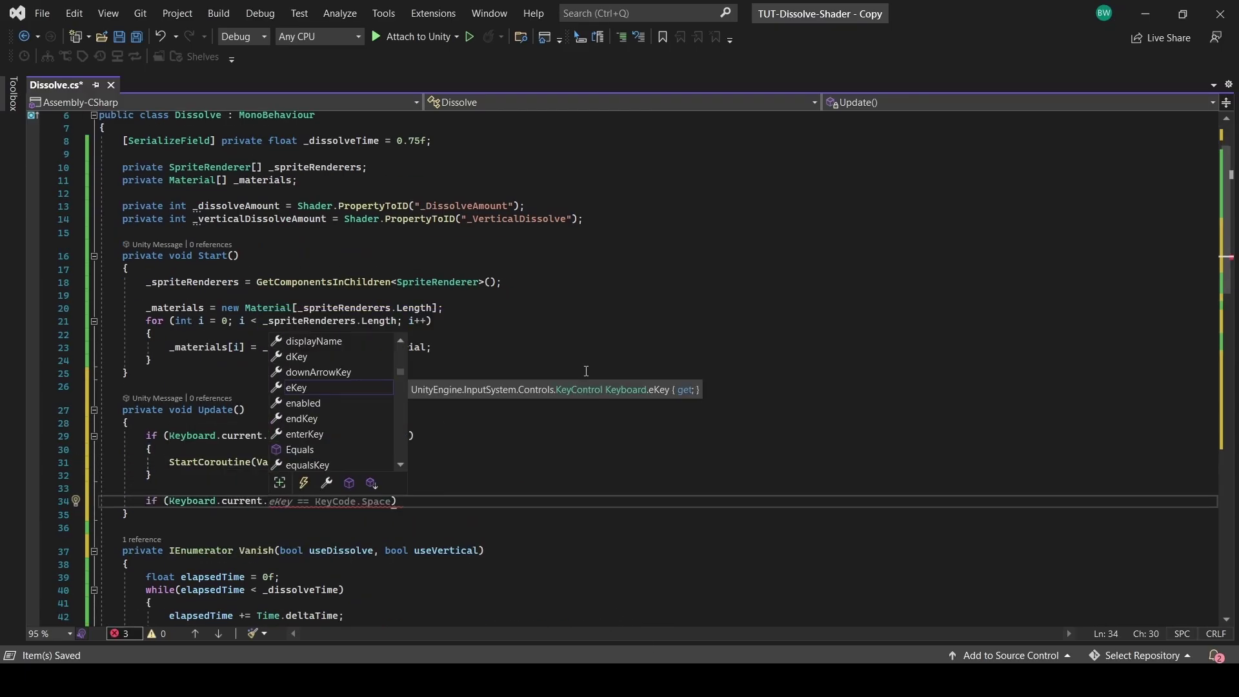
key("Return")
type("{")
key("Return")
type("StartCoroutine(Appear(true, false));")
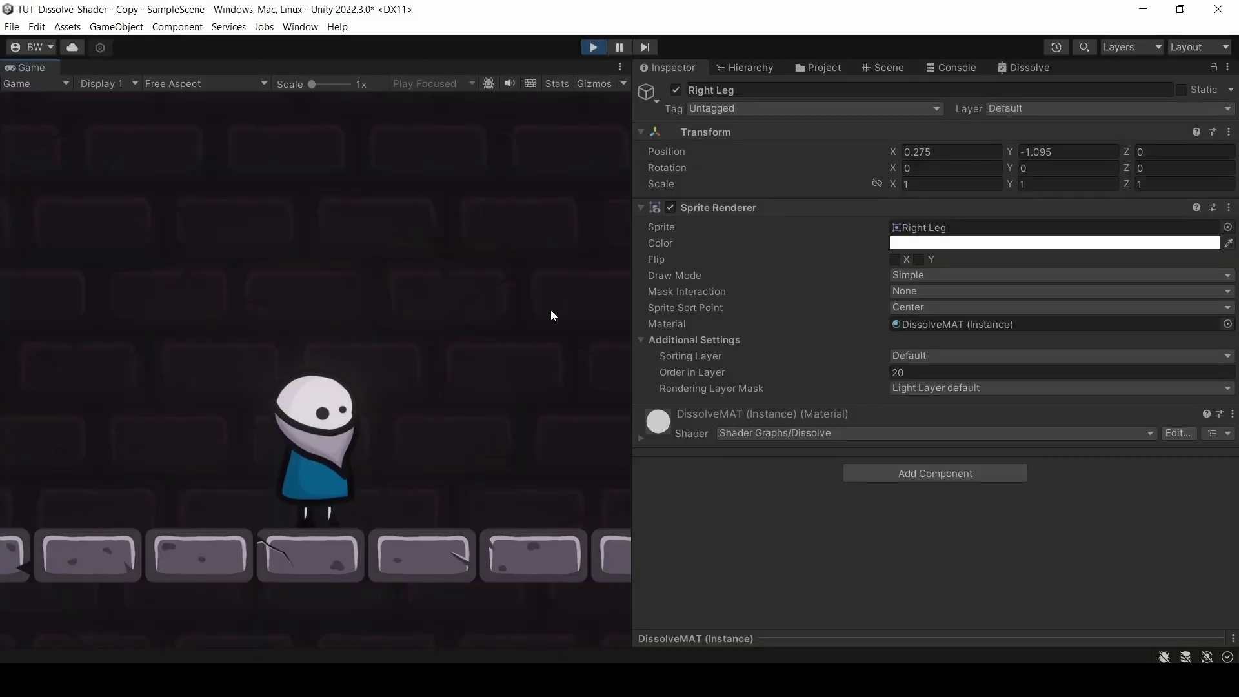
- In Play mode, press E and F repeatedly to dissolve and restore the character
key("e")
key("f")
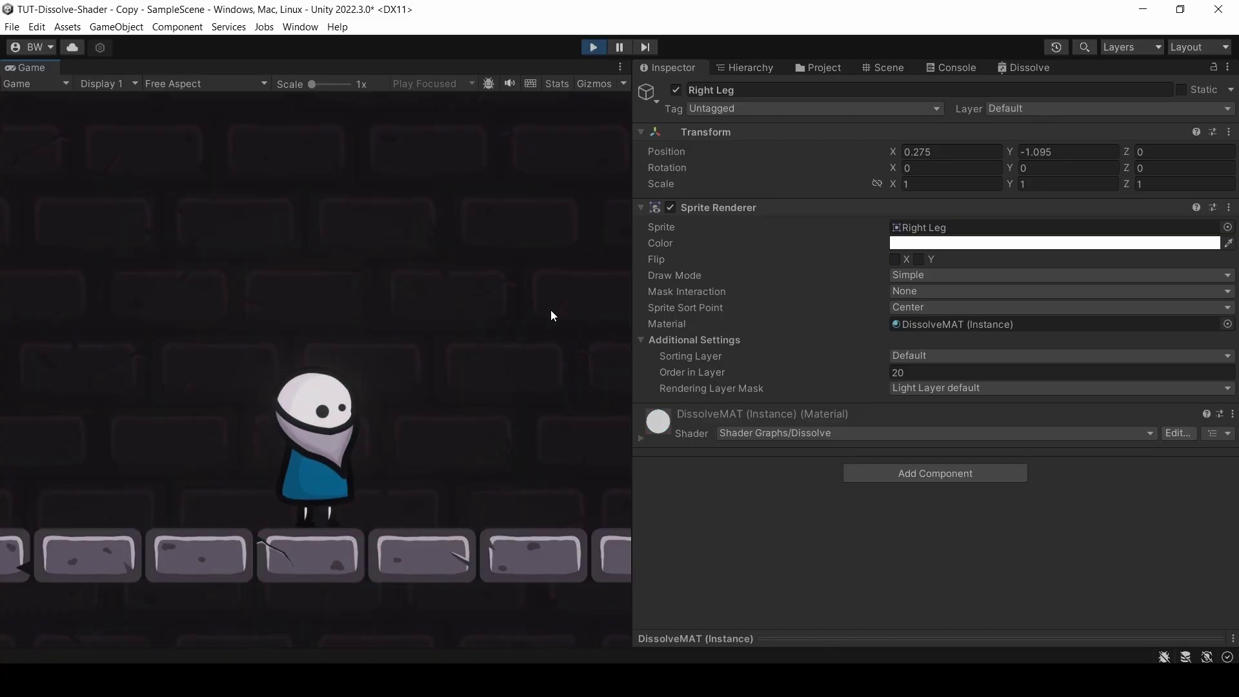
key("e")
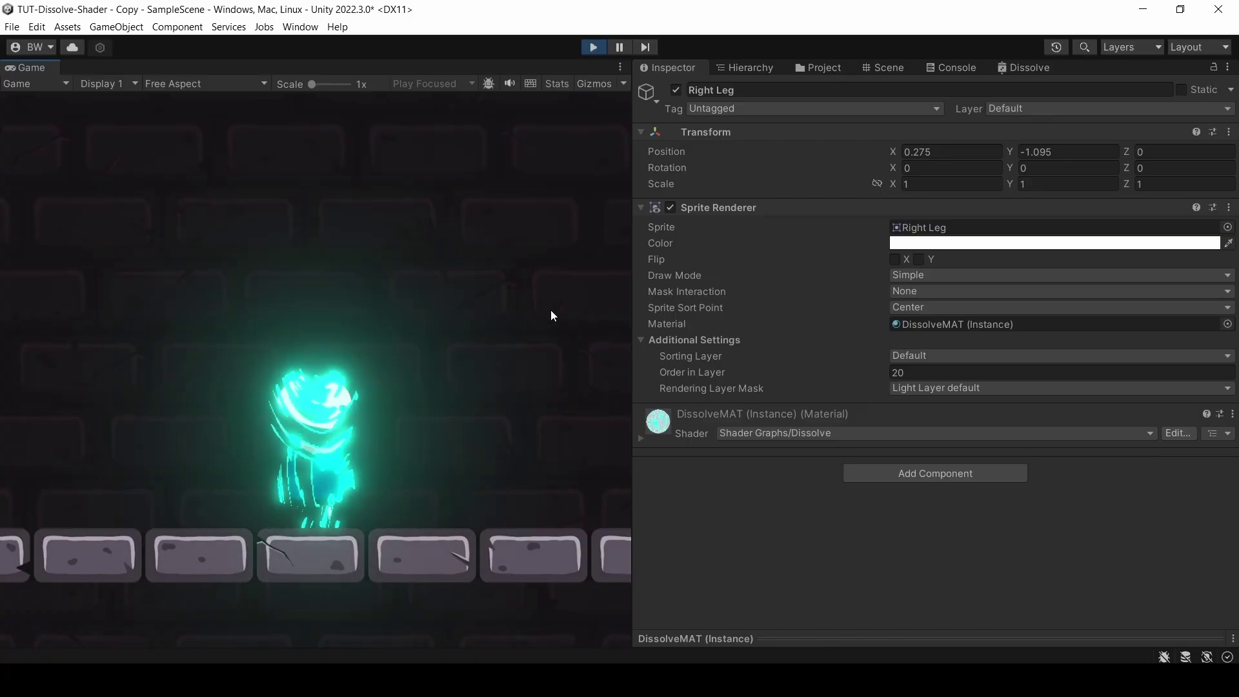
key("f")
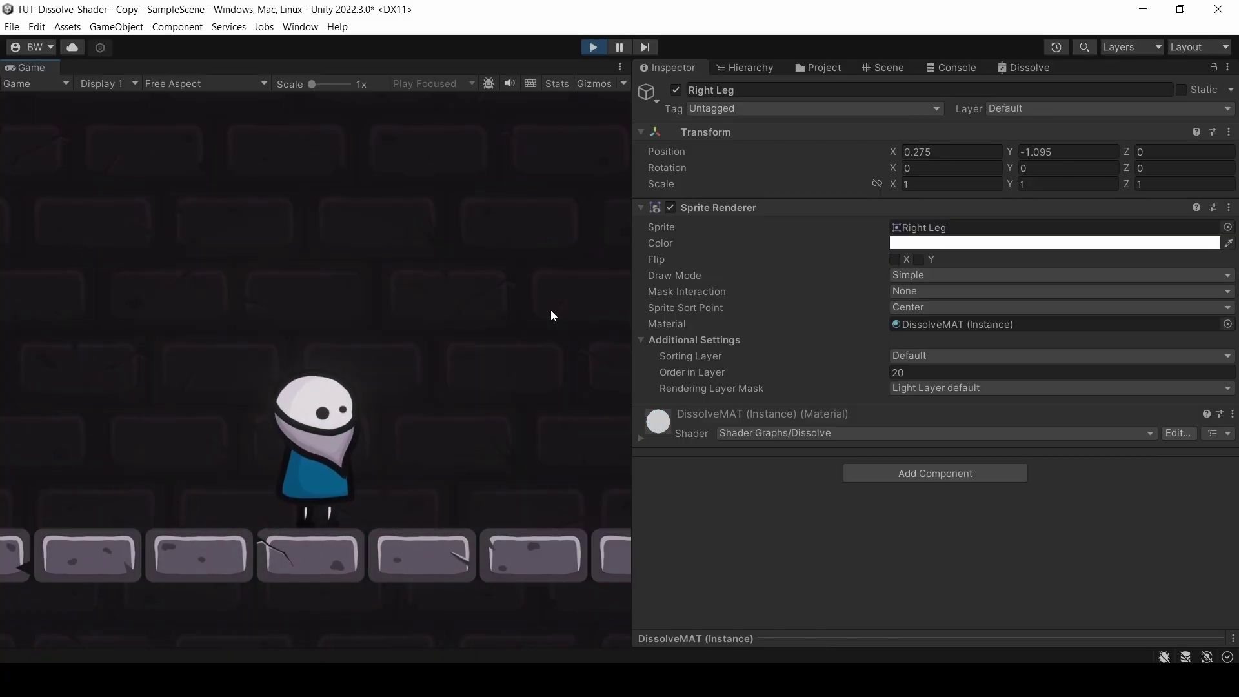
key("e")
key("f")
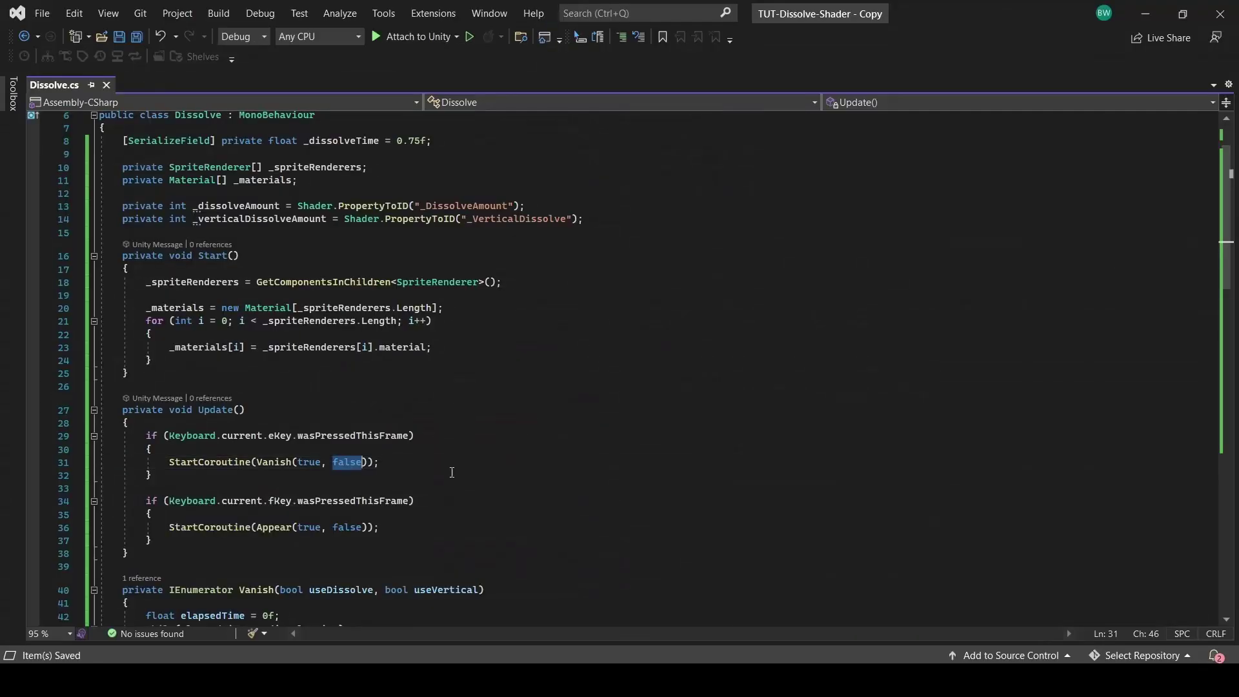
- Change the second argument of the Vanish and Appear calls to true for vertical dissolve
type("tartCoroutine(Vanish(f, true));")
key("Tab")
double_click(347, 527)
type("t")
key("Tab")
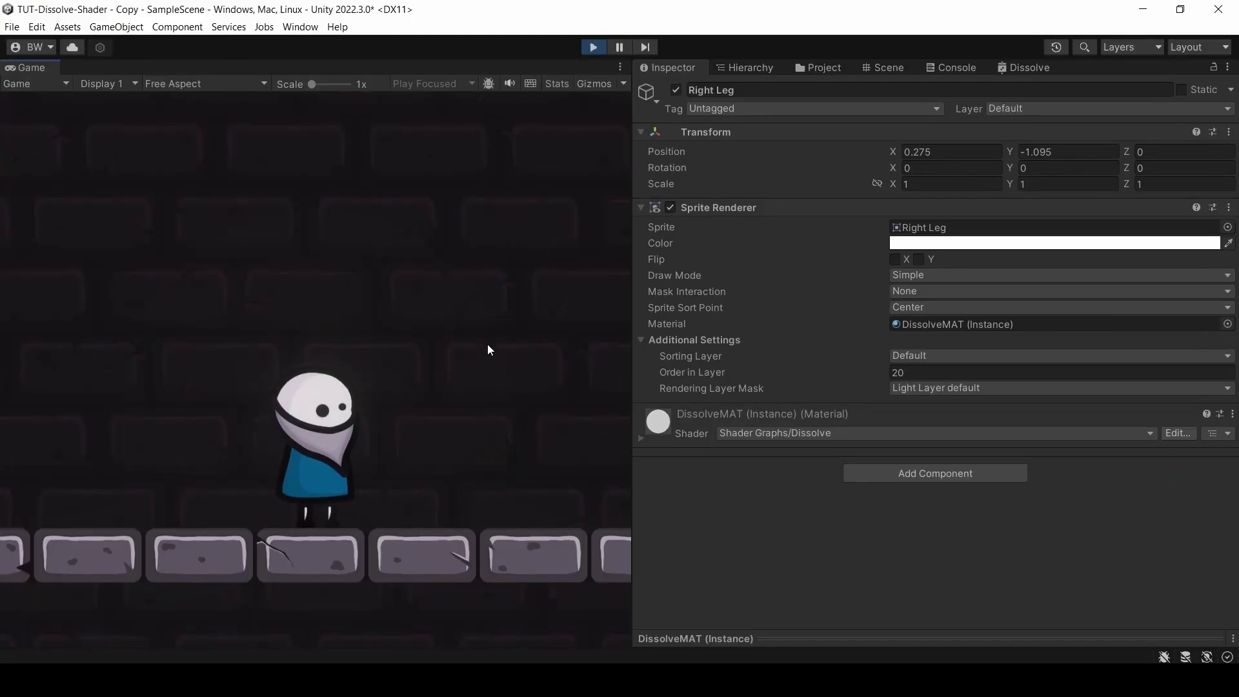
- Retest E and F with vertical dissolve, also after walking the character to the right
key("e")
key("f")
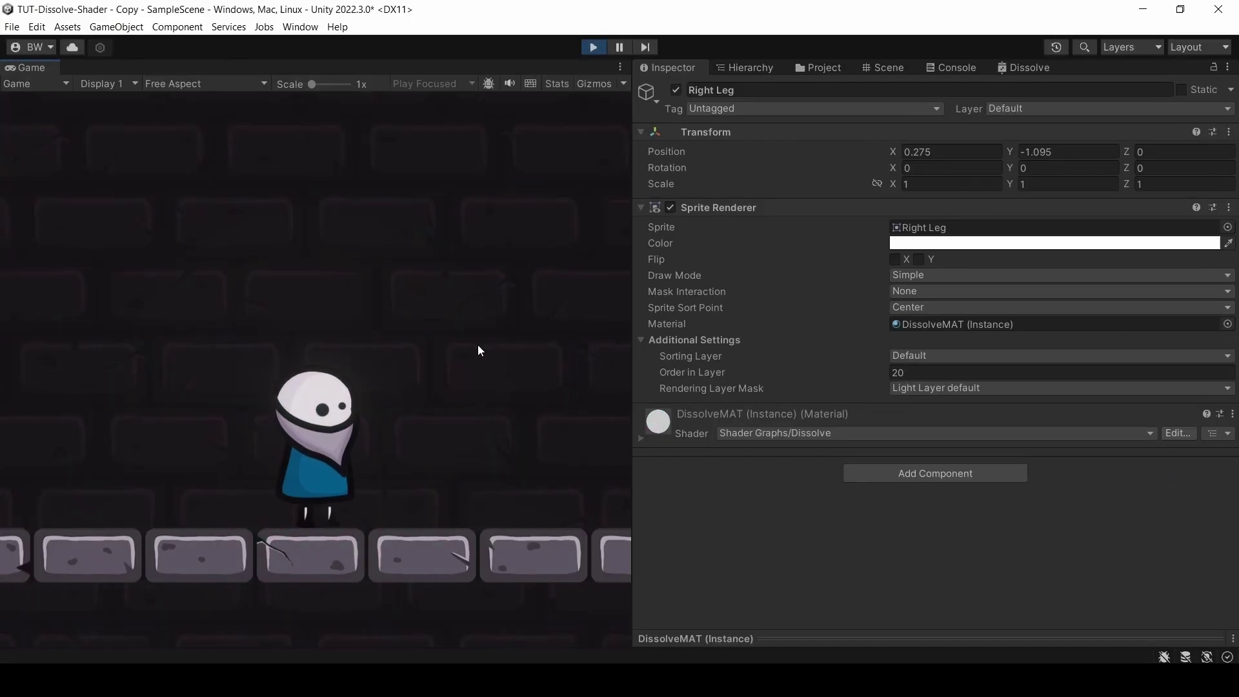
key("e")
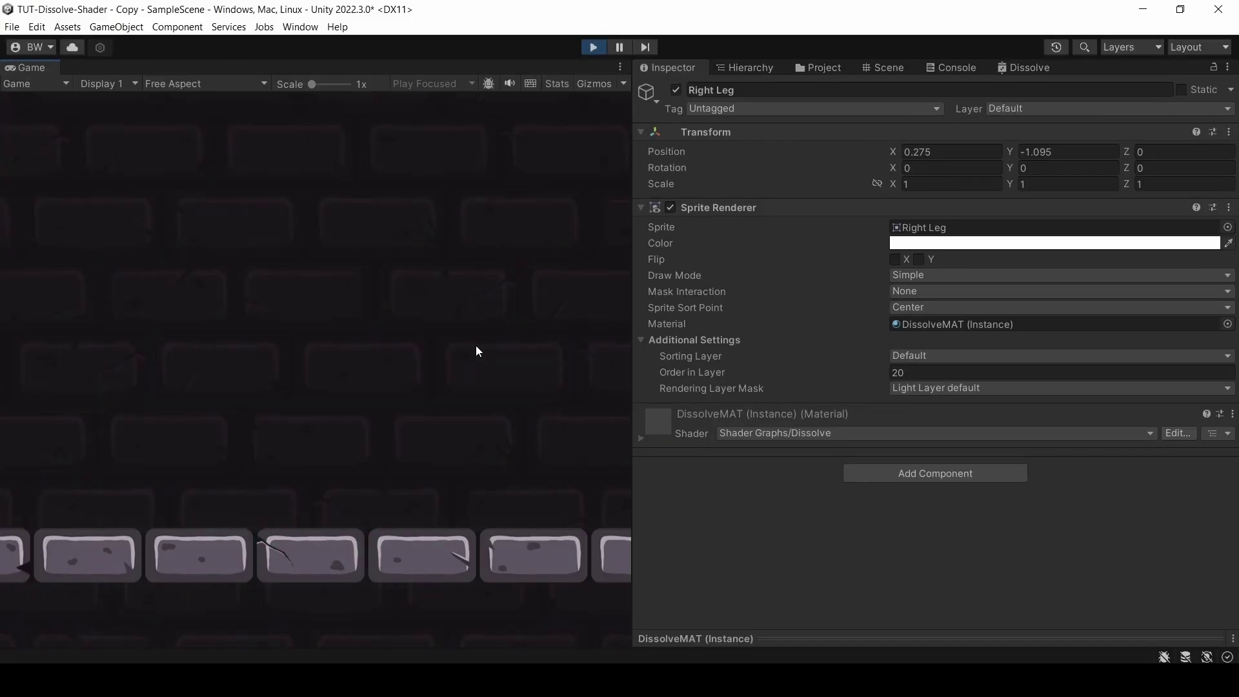
key("f")
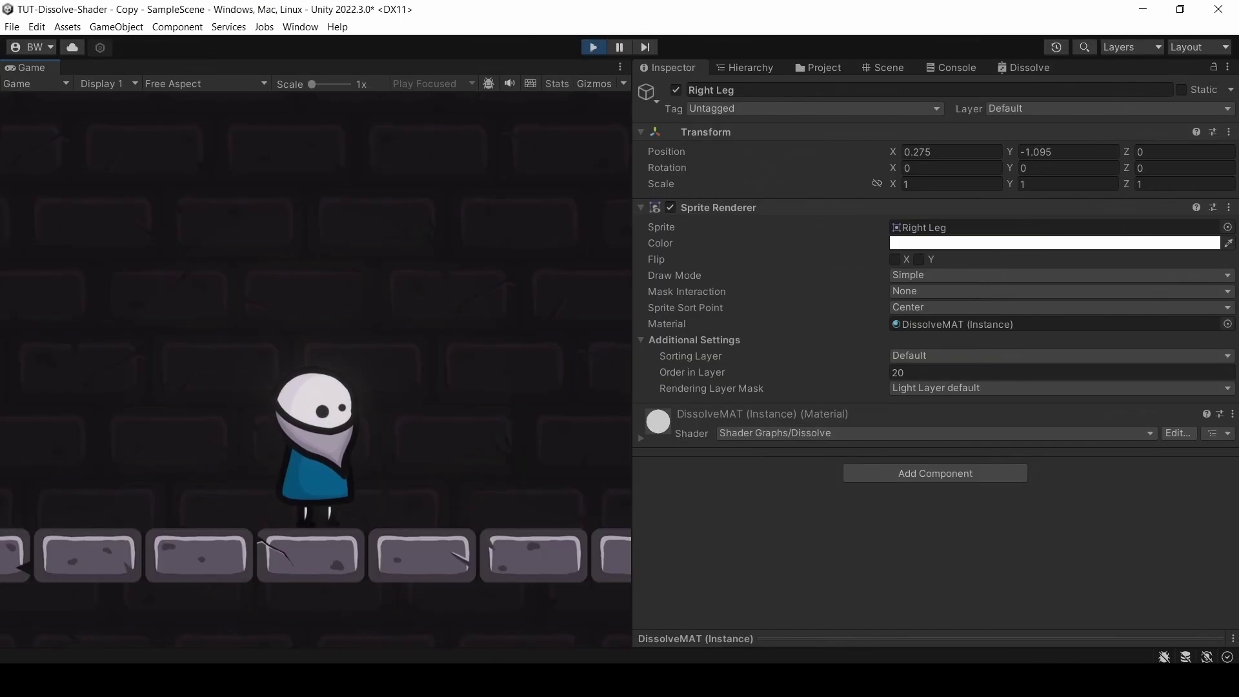
key("d")
key("e")
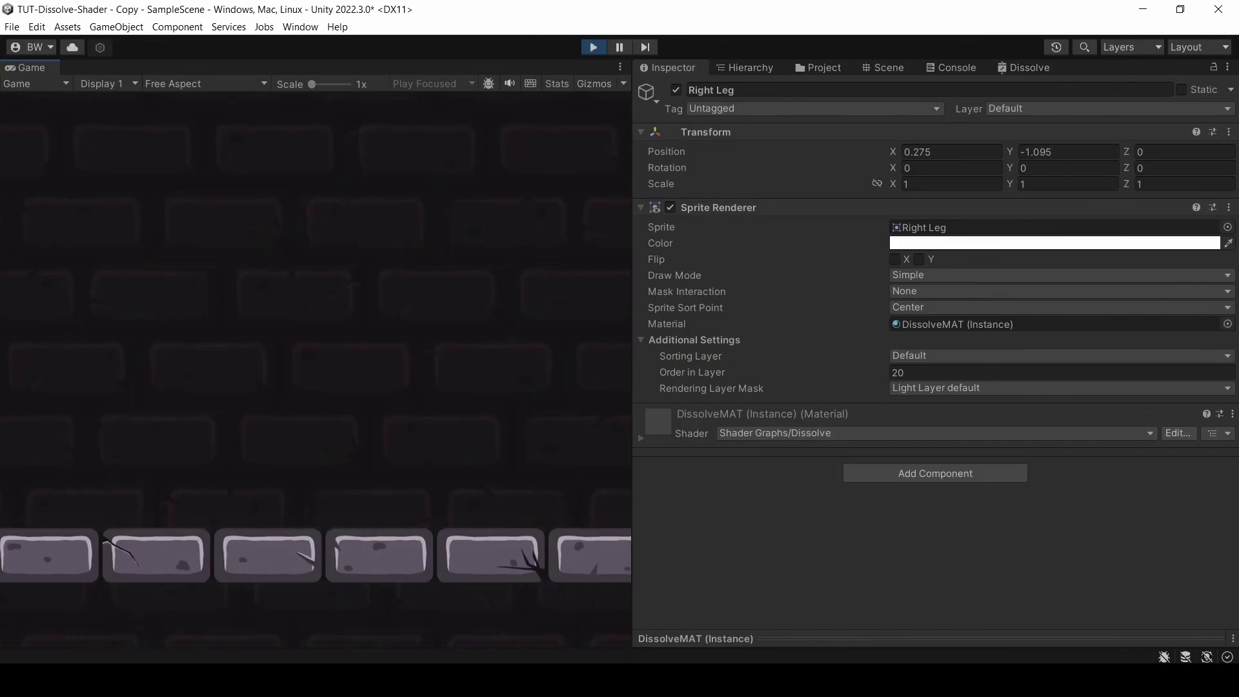
key("f")
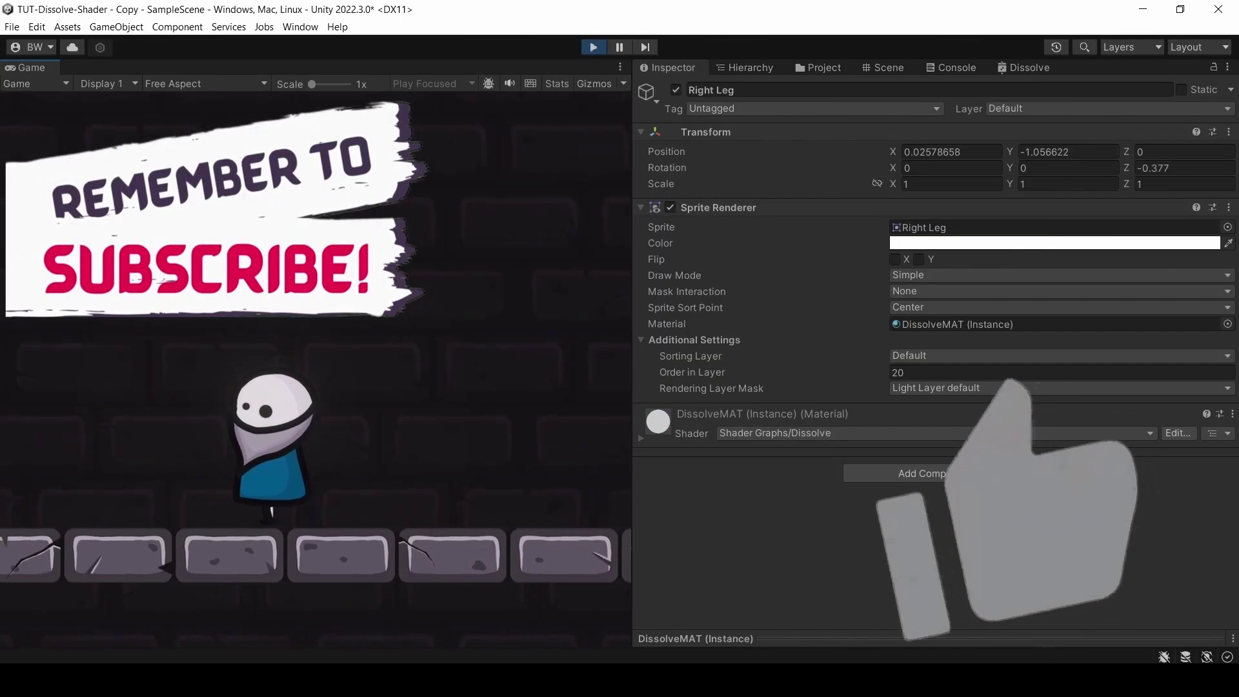